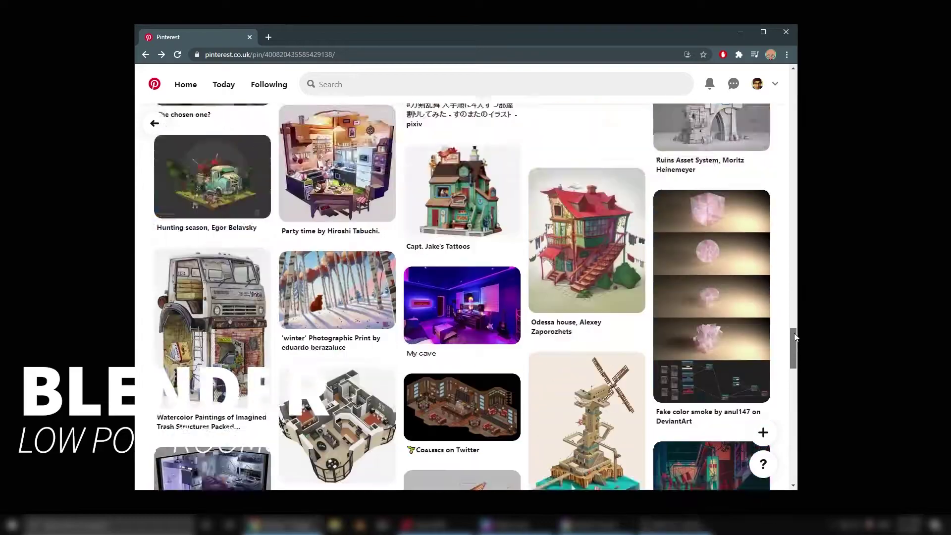
# Scroll the Pinterest pins and return to the isometric hexagonal room-stack reference pin.
pyautogui.moveTo(793, 376); pyautogui.dragTo(801, 290)
pyautogui.click(146, 54)
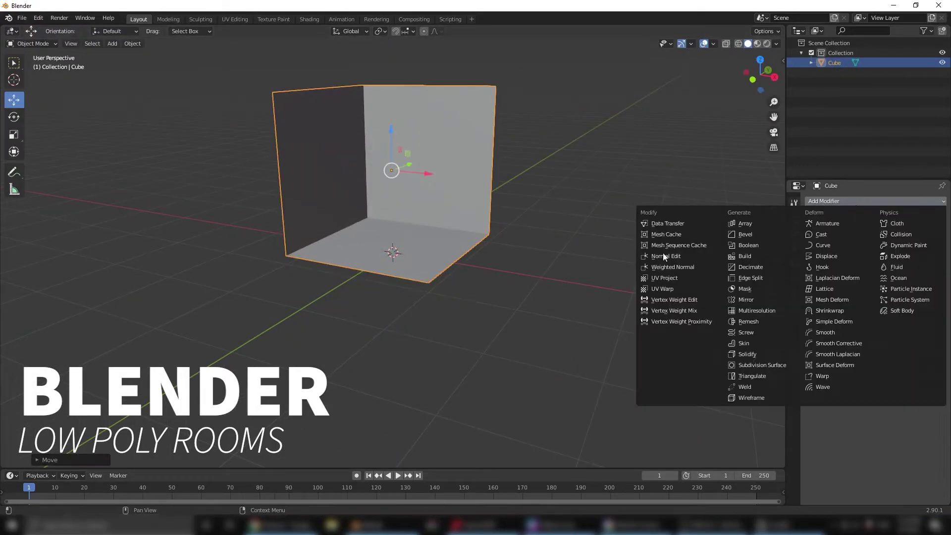
# Add a cylinder and set it as a Boolean Difference cutter on the wall cube.
pyautogui.click(112, 44)
pyautogui.click(207, 103)
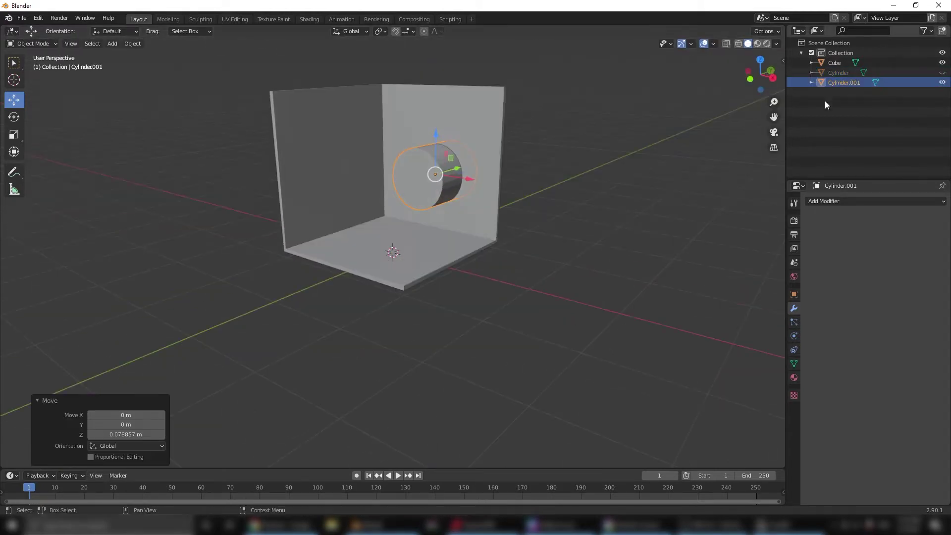
pyautogui.click(749, 245)
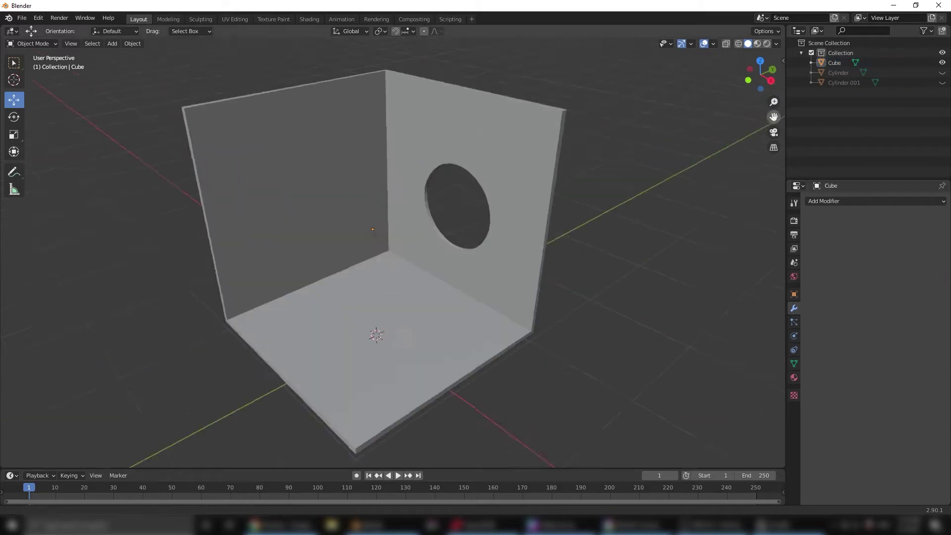
pyautogui.click(942, 72)
# Flatten and enlarge the cylinder on Y, then apply the Boolean to make the hole permanent.
pyautogui.click(470, 186)
pyautogui.moveTo(470, 186); pyautogui.dragTo(522, 180, button='middle')
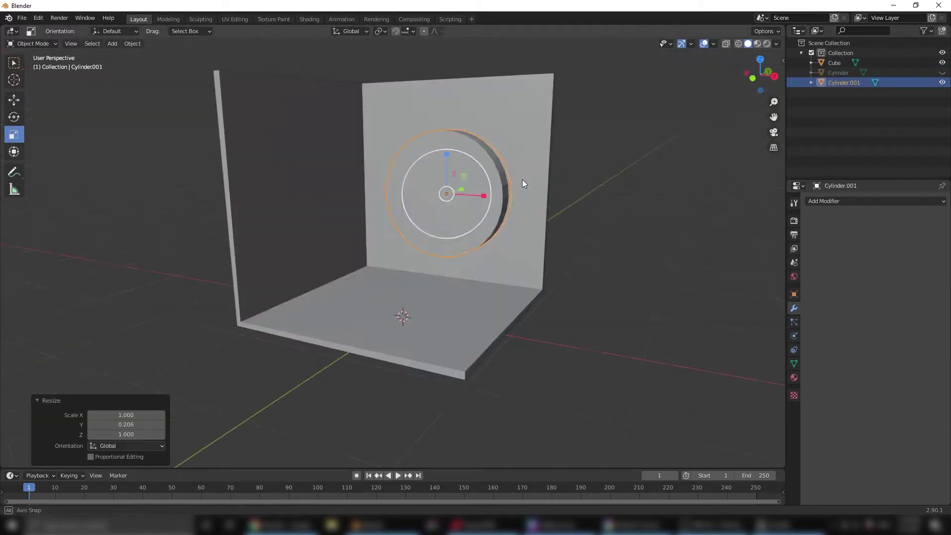
pyautogui.moveTo(484, 204); pyautogui.dragTo(700, 66, button='middle')
pyautogui.click(486, 233)
pyautogui.press('s')
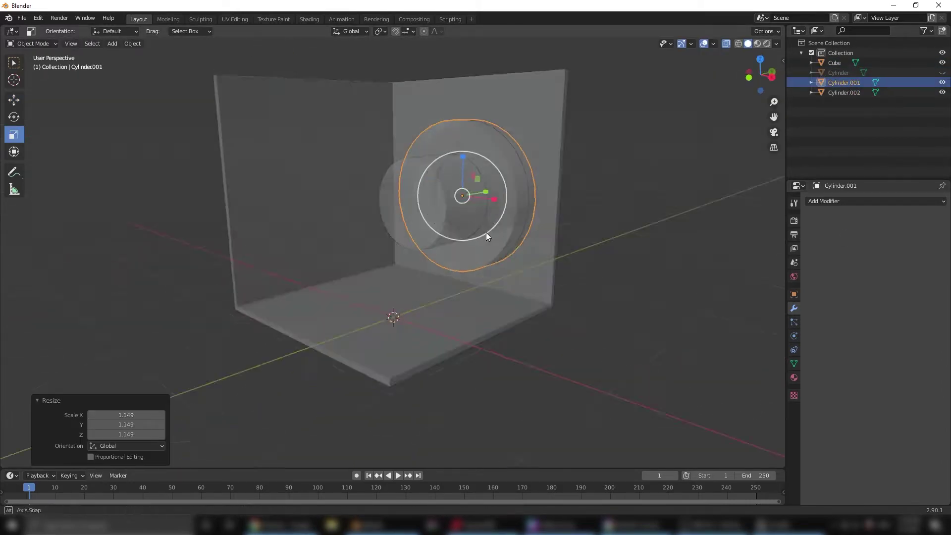
pyautogui.click(829, 202)
pyautogui.click(749, 246)
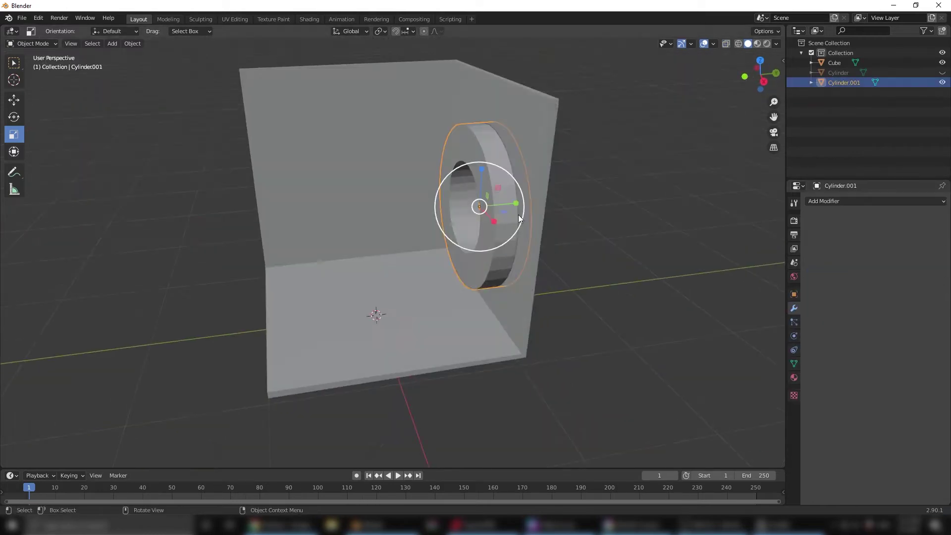
pyautogui.moveTo(371, 198)
pyautogui.mouseDown(button='middle')
pyautogui.moveTo(332, 205)
pyautogui.moveTo(33, 117)
pyautogui.mouseUp(button='middle')
pyautogui.click(13, 100)
# Give the disc level-1 subdivision and add a loop cut near its edge.
pyautogui.hotkey('ctrl', '1')
pyautogui.scroll(5, 416, 233)
pyautogui.moveTo(416, 233); pyautogui.dragTo(568, 248, button='middle')
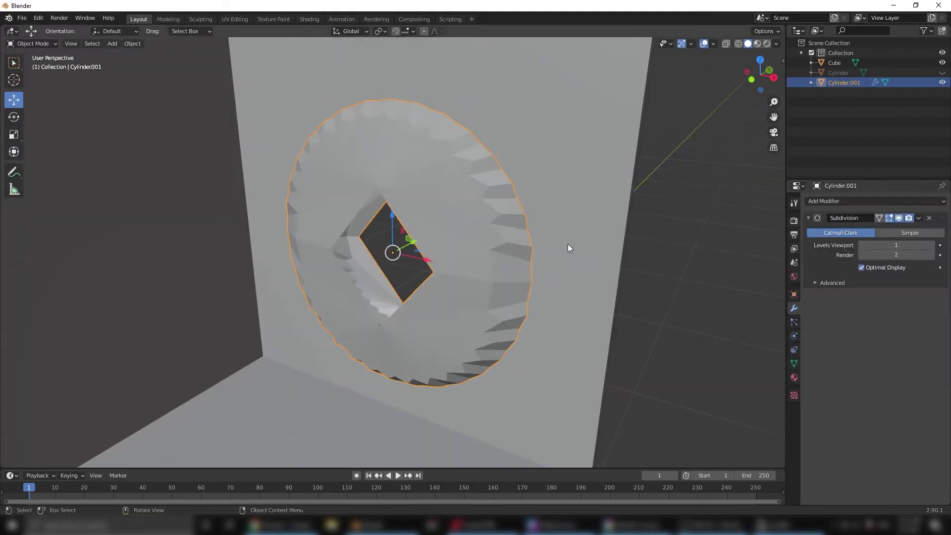
pyautogui.press('Tab')
pyautogui.click(13, 261)
pyautogui.moveTo(347, 238); pyautogui.dragTo(378, 243, button='middle')
pyautogui.moveTo(366, 246); pyautogui.dragTo(377, 243)
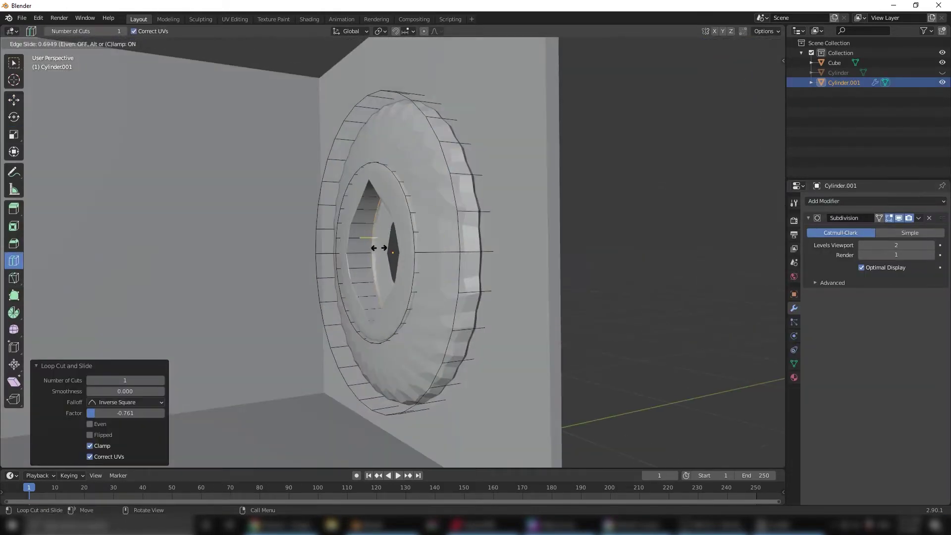
pyautogui.click(379, 247)
# Reposition the ring's new edges and check the result outside Edit Mode.
pyautogui.moveTo(379, 248); pyautogui.dragTo(445, 238, button='middle')
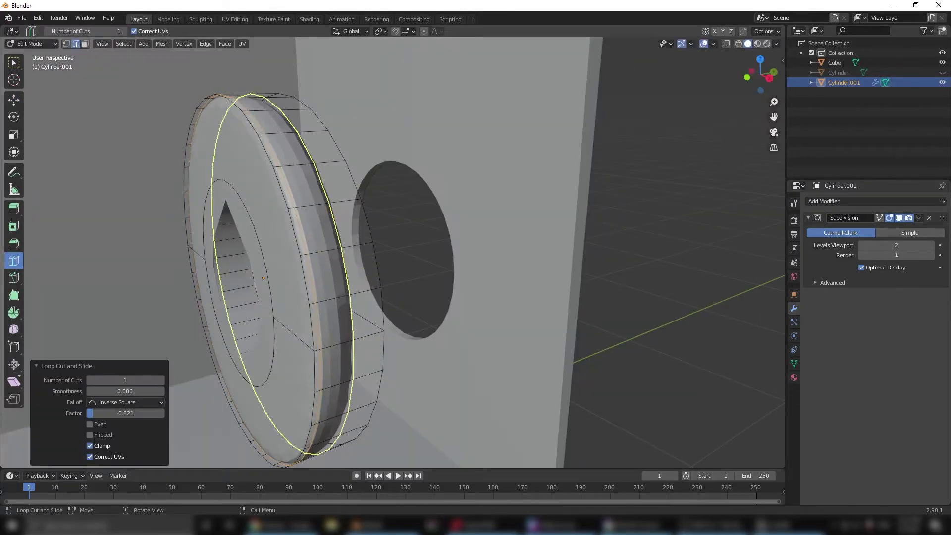
pyautogui.click(285, 279)
pyautogui.moveTo(284, 279); pyautogui.dragTo(446, 288, button='middle')
pyautogui.scroll(5, 446, 287)
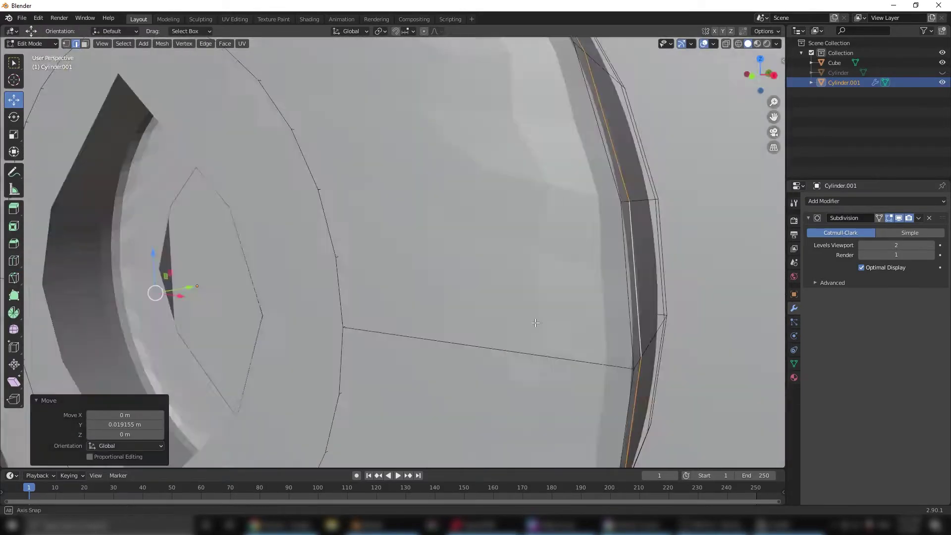
pyautogui.press('Tab')
pyautogui.scroll(-8, 418, 278)
pyautogui.press('Tab')
# Select the ring's front faces for deletion.
pyautogui.moveTo(198, 297)
pyautogui.mouseDown(button='middle')
pyautogui.moveTo(276, 322)
pyautogui.moveTo(436, 327)
pyautogui.mouseUp(button='middle')
pyautogui.rightClick(276, 322)
pyautogui.click(275, 322)
pyautogui.press('Tab')
pyautogui.press('Tab')
pyautogui.rightClick(418, 250)
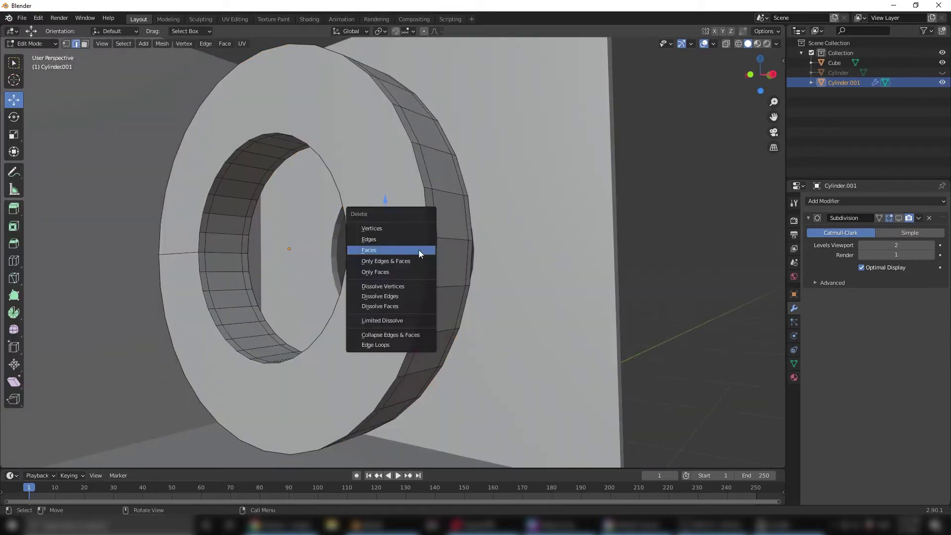
pyautogui.moveTo(418, 250); pyautogui.dragTo(453, 148, button='middle')
pyautogui.rightClick(453, 100)
pyautogui.click(453, 100)
# Delete the ring's front faces and fill the opening with tidied triangulation.
pyautogui.rightClick(501, 248)
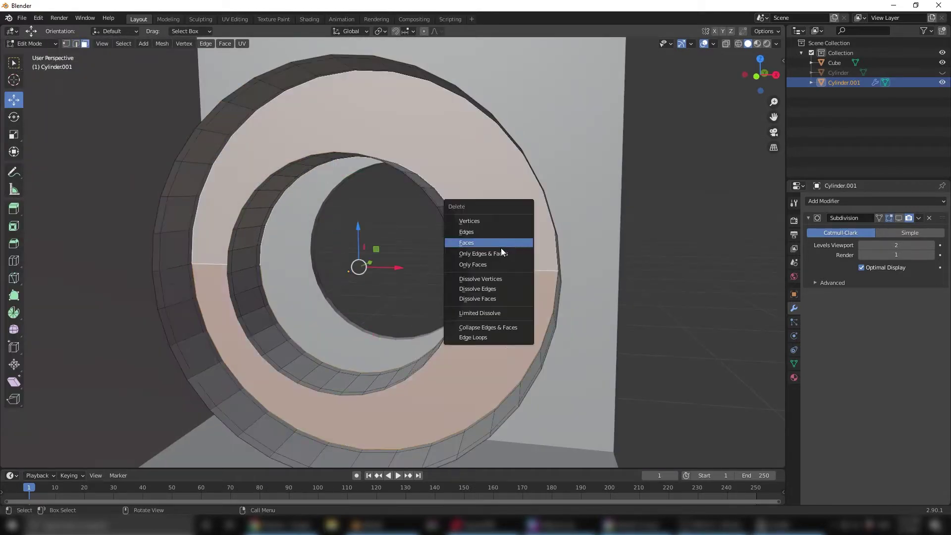
pyautogui.moveTo(501, 248); pyautogui.dragTo(421, 278, button='middle')
pyautogui.press('2')
pyautogui.rightClick(406, 288)
pyautogui.click(405, 295)
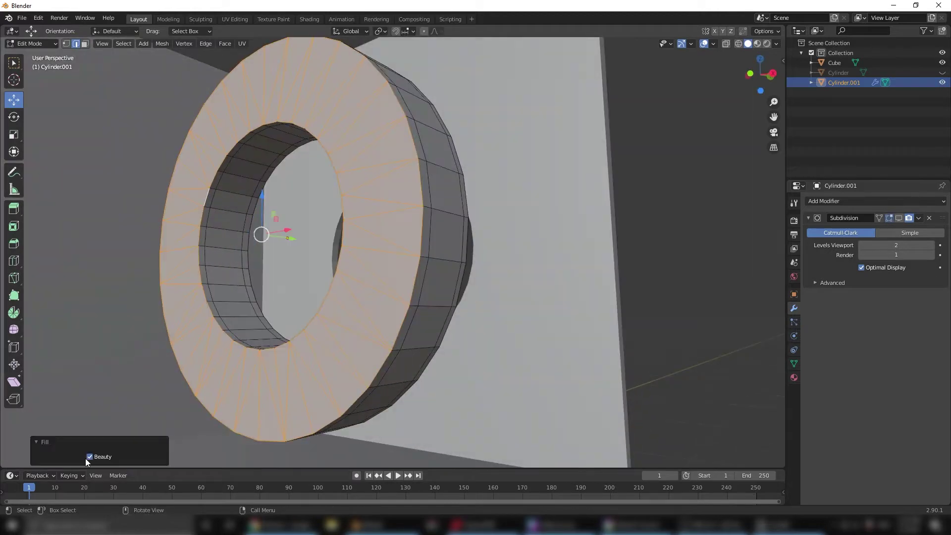
pyautogui.moveTo(85, 459); pyautogui.dragTo(297, 298, button='middle')
pyautogui.press('Tab')
# Duplicate the ring and move the copy slightly forward.
pyautogui.scroll(-6, 374, 257)
pyautogui.moveTo(373, 254)
pyautogui.mouseDown(button='middle')
pyautogui.moveTo(464, 261)
pyautogui.moveTo(406, 252)
pyautogui.mouseUp(button='middle')
pyautogui.hotkey('shift', 'd')
pyautogui.click(425, 281)
pyautogui.scroll(3, 480, 237)
# In front view, delete the upper half of the duplicated ring.
pyautogui.press('Tab')
pyautogui.press('KP_1')
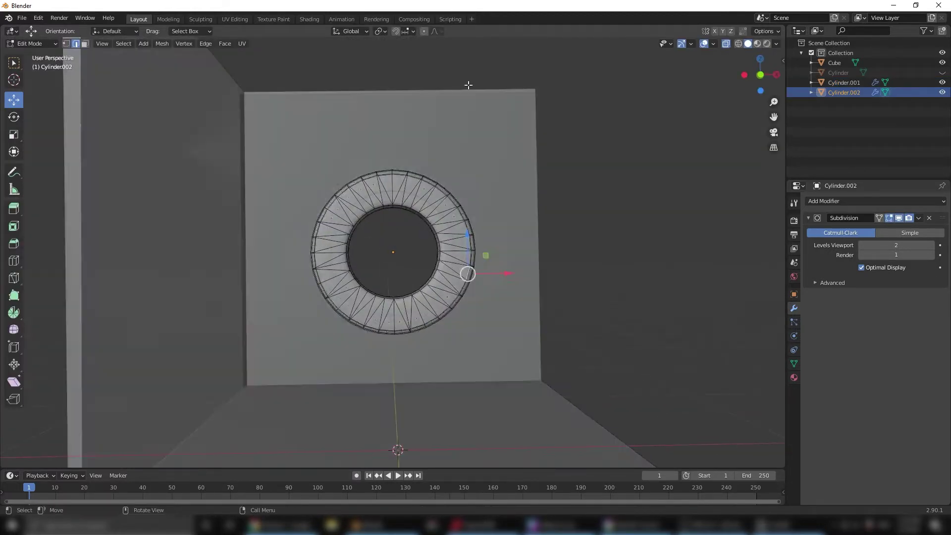
pyautogui.moveTo(226, 129); pyautogui.dragTo(633, 255)
pyautogui.press('x')
pyautogui.click(635, 235)
pyautogui.moveTo(635, 235); pyautogui.dragTo(132, 142, button='middle')
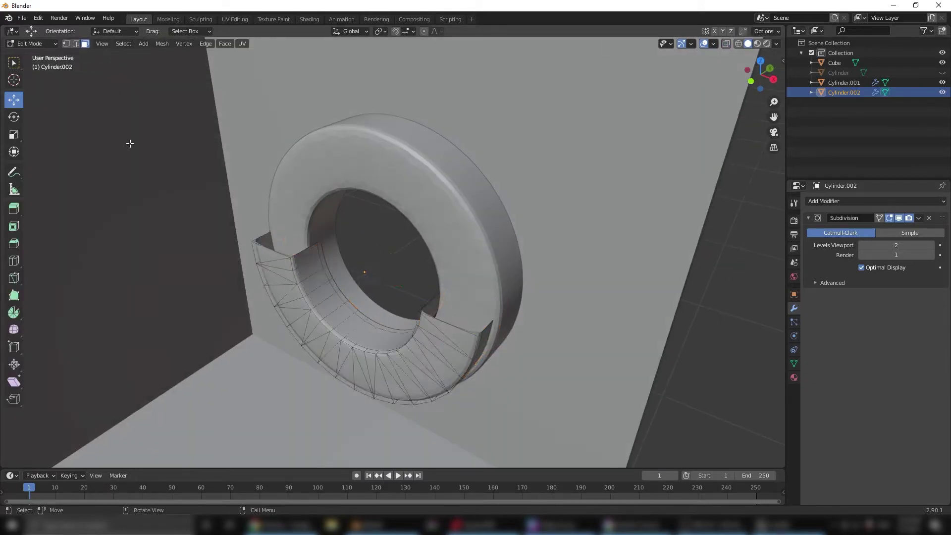
# Bridge the half-ring's open edge loops and add a loop cut near its end.
pyautogui.scroll(3, 187, 261)
pyautogui.press('2')
pyautogui.moveTo(187, 261)
pyautogui.mouseDown(button='middle')
pyautogui.moveTo(724, 262)
pyautogui.moveTo(251, 260)
pyautogui.mouseUp(button='middle')
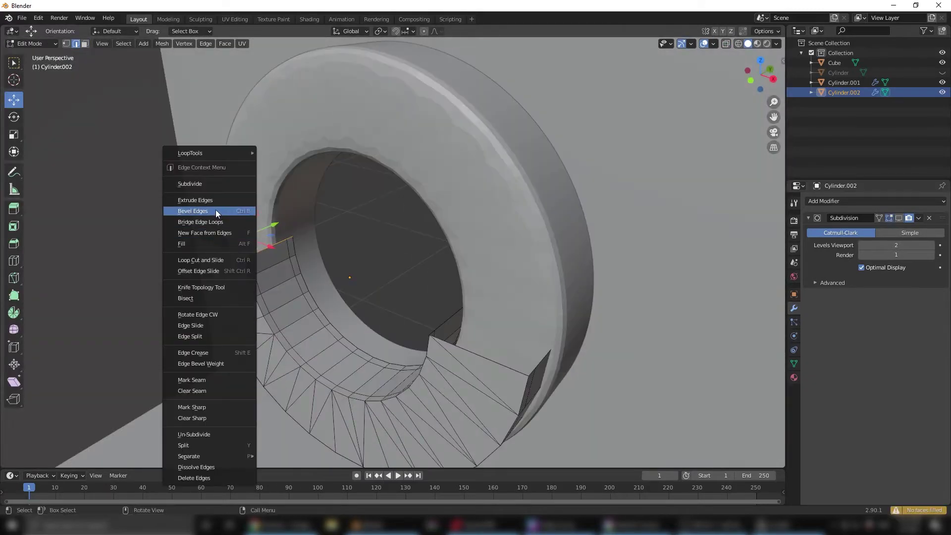
pyautogui.click(214, 234)
pyautogui.keyDown('alt'); pyautogui.click(537, 364); pyautogui.keyUp('alt')
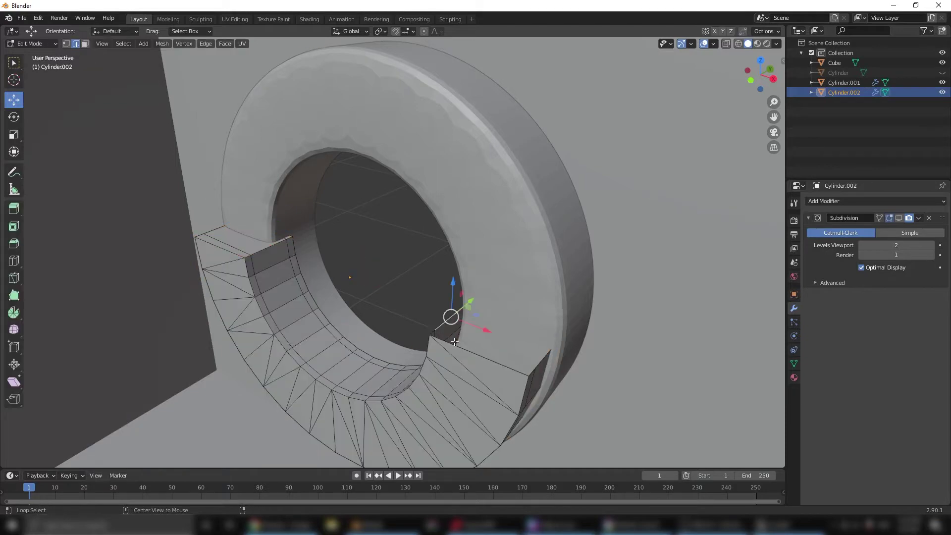
pyautogui.rightClick(439, 337)
pyautogui.click(413, 246)
pyautogui.moveTo(388, 314)
pyautogui.mouseDown(button='middle')
pyautogui.moveTo(425, 340)
pyautogui.moveTo(556, 279)
pyautogui.mouseUp(button='middle')
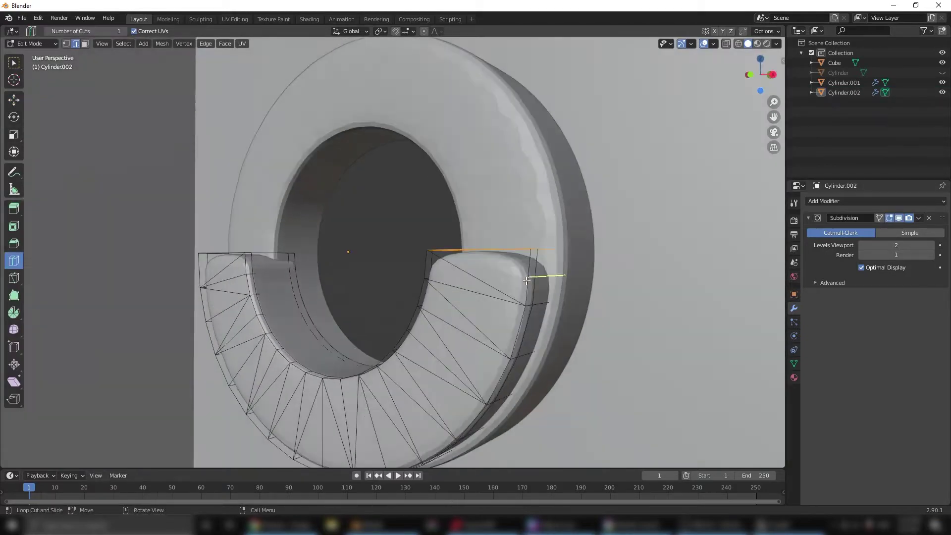
pyautogui.moveTo(556, 279); pyautogui.dragTo(539, 260)
pyautogui.moveTo(539, 259); pyautogui.dragTo(278, 294, button='middle')
# Scale the half-ring (Cylinder.002) up around the window ring.
pyautogui.press('Tab')
pyautogui.scroll(-5, 365, 259)
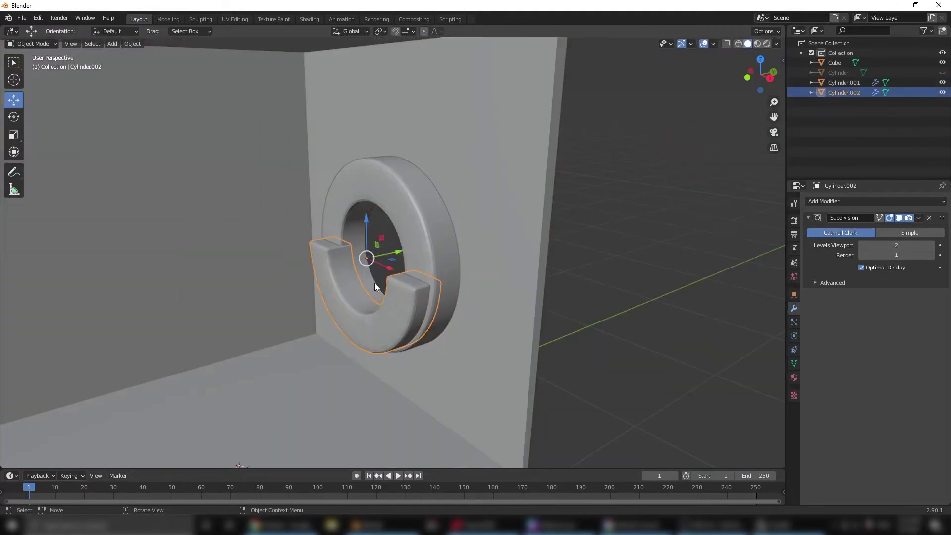
pyautogui.scroll(3, 433, 246)
pyautogui.scroll(-4, 433, 246)
pyautogui.scroll(4, 438, 297)
pyautogui.moveTo(433, 247)
pyautogui.mouseDown(button='middle')
pyautogui.moveTo(437, 297)
pyautogui.moveTo(405, 248)
pyautogui.mouseUp(button='middle')
pyautogui.click(421, 290)
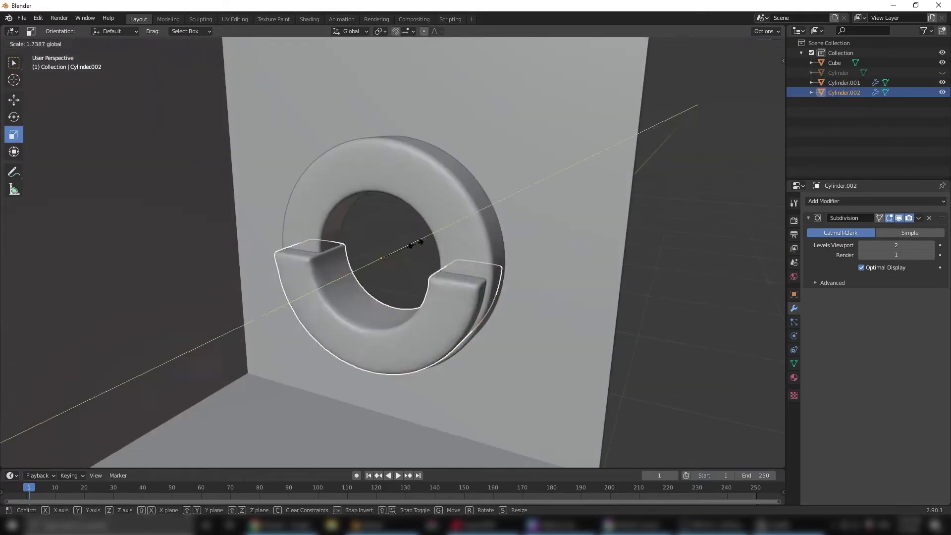
pyautogui.press('s')
pyautogui.click(405, 248)
# Add a small cube, shrink it, and place it on the floor.
pyautogui.scroll(-5, 528, 370)
pyautogui.moveTo(528, 370); pyautogui.dragTo(347, 297, button='middle')
pyautogui.click(112, 43)
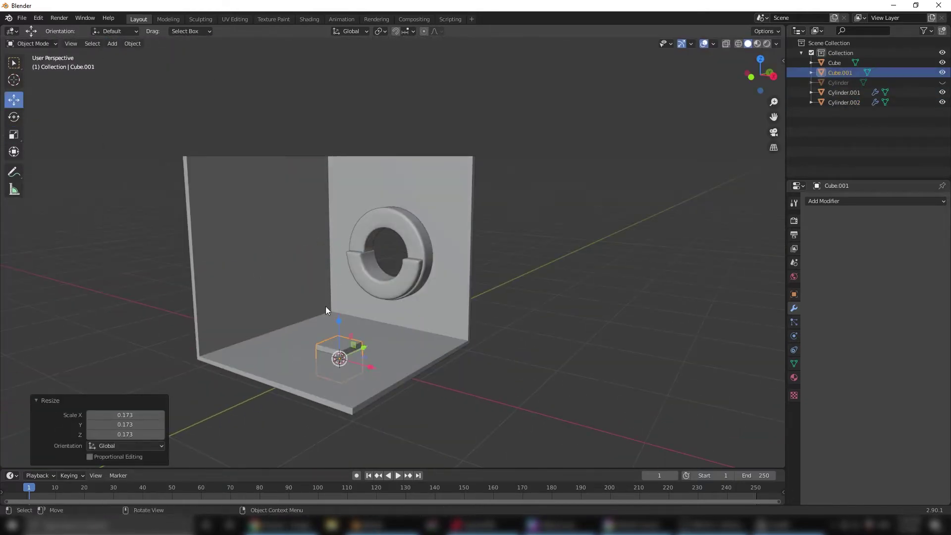
pyautogui.moveTo(340, 347); pyautogui.dragTo(386, 239)
pyautogui.scroll(6, 386, 239)
pyautogui.press('Tab')
pyautogui.moveTo(433, 268)
pyautogui.mouseDown(button='middle')
pyautogui.moveTo(396, 277)
pyautogui.moveTo(412, 337)
pyautogui.mouseUp(button='middle')
pyautogui.press('Tab')
pyautogui.click(13, 134)
# Lower the box onto the left wall and view it from the right in X-ray.
pyautogui.scroll(-6, 395, 292)
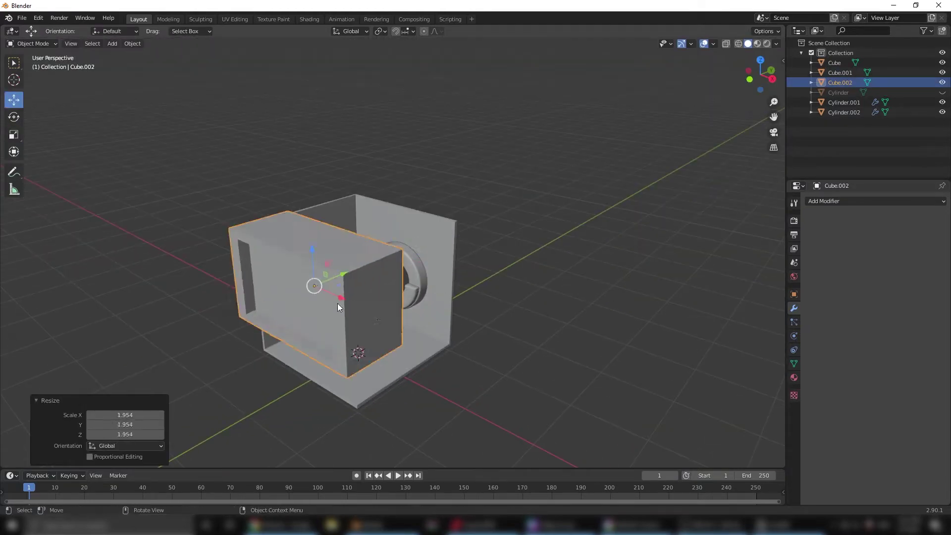
pyautogui.moveTo(355, 283); pyautogui.dragTo(297, 258, button='middle')
pyautogui.click(14, 100)
pyautogui.moveTo(297, 223); pyautogui.dragTo(298, 257)
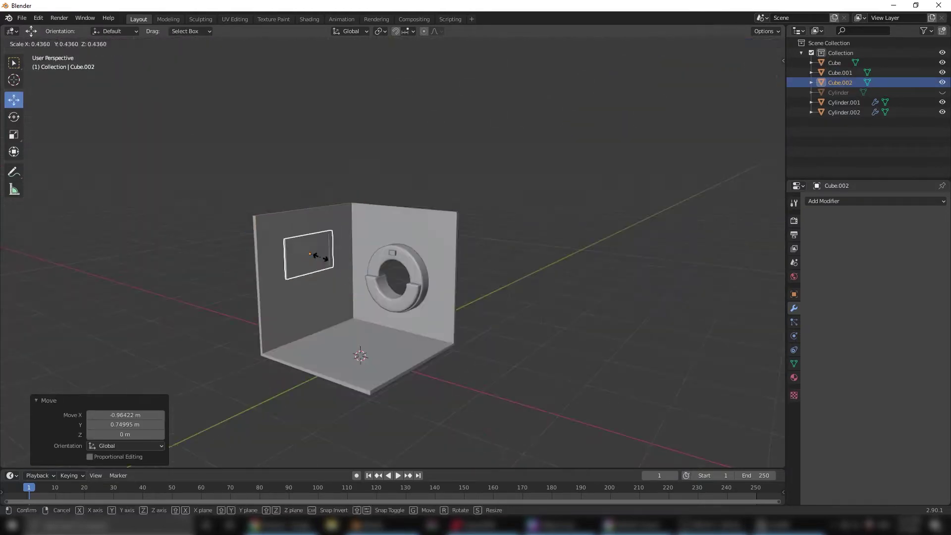
pyautogui.scroll(6, 216, 249)
pyautogui.press('Tab')
pyautogui.press('KP_3')
pyautogui.hotkey('alt', 'z')
# Move the box's face along Y to recess the left-wall panel.
pyautogui.press('g')
pyautogui.press('y')
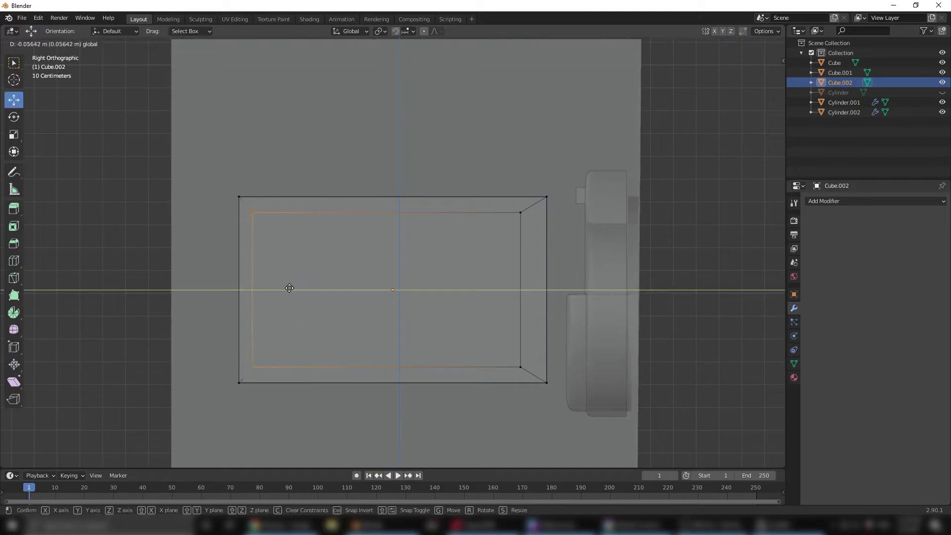
pyautogui.click(392, 328)
pyautogui.press('Tab')
pyautogui.hotkey('alt', 'z')
# Duplicate the box as Cube.003 and stretch it along X beside the ring.
pyautogui.moveTo(392, 328)
pyautogui.mouseDown(button='middle')
pyautogui.moveTo(347, 297)
pyautogui.moveTo(416, 317)
pyautogui.moveTo(495, 297)
pyautogui.moveTo(95, 203)
pyautogui.mouseUp(button='middle')
pyautogui.hotkey('shift', 'd')
pyautogui.press('s')
pyautogui.press('x')
pyautogui.press('Tab')
pyautogui.hotkey('alt', 'z')
# Scale Cube.003's faces with Normal orientation, then bevel its edges for the wall screen frame.
pyautogui.press('s')
pyautogui.hotkey('alt', 'z')
pyautogui.press('3')
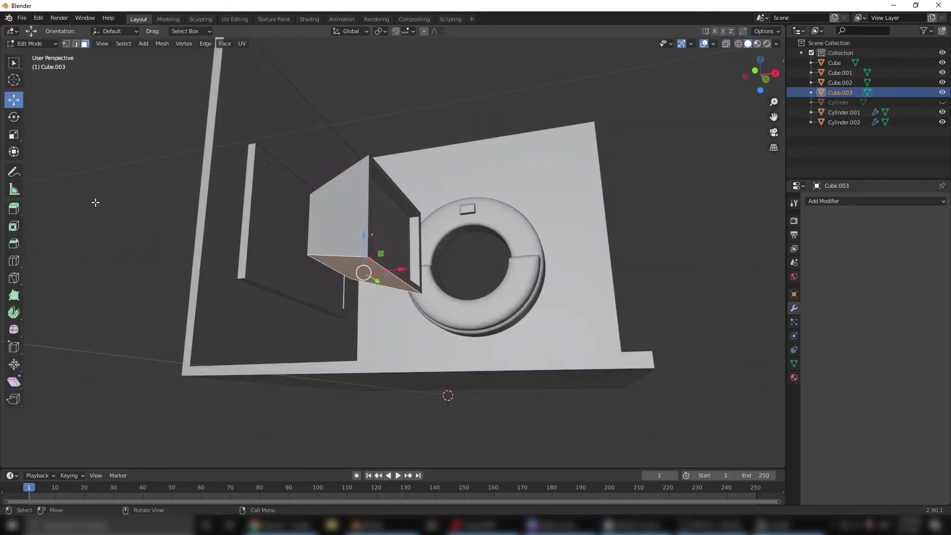
pyautogui.moveTo(356, 318)
pyautogui.mouseDown(button='middle')
pyautogui.moveTo(251, 361)
pyautogui.moveTo(302, 332)
pyautogui.mouseUp(button='middle')
pyautogui.press('ctrl+KP_1')
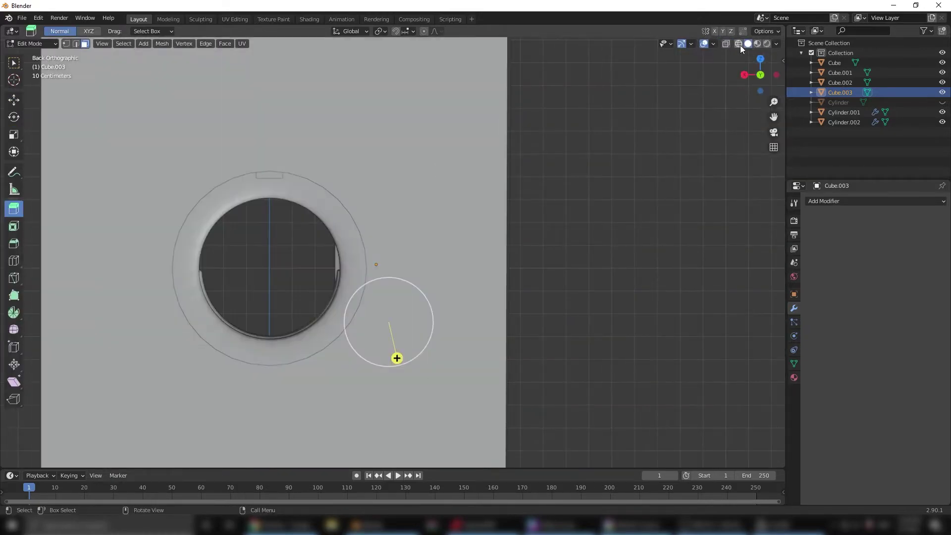
pyautogui.click(350, 31)
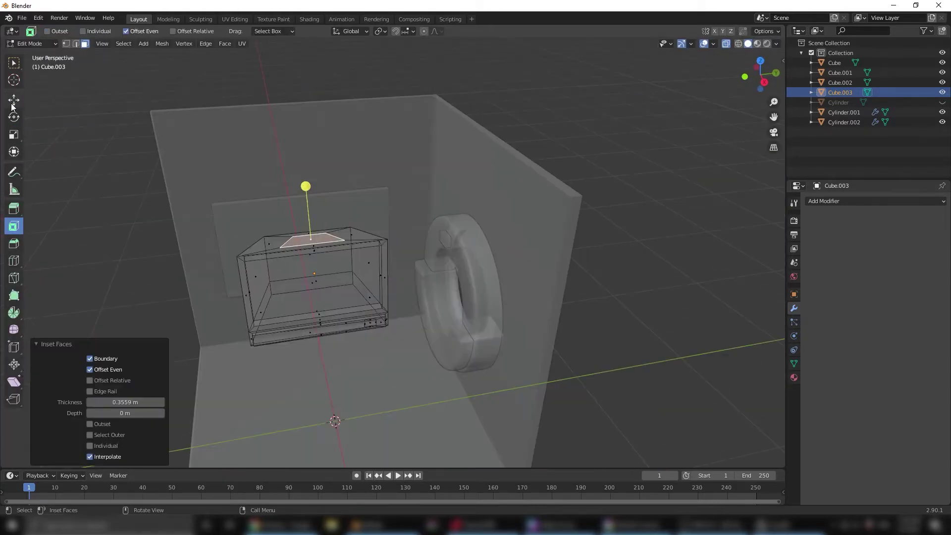
pyautogui.press('KP_7')
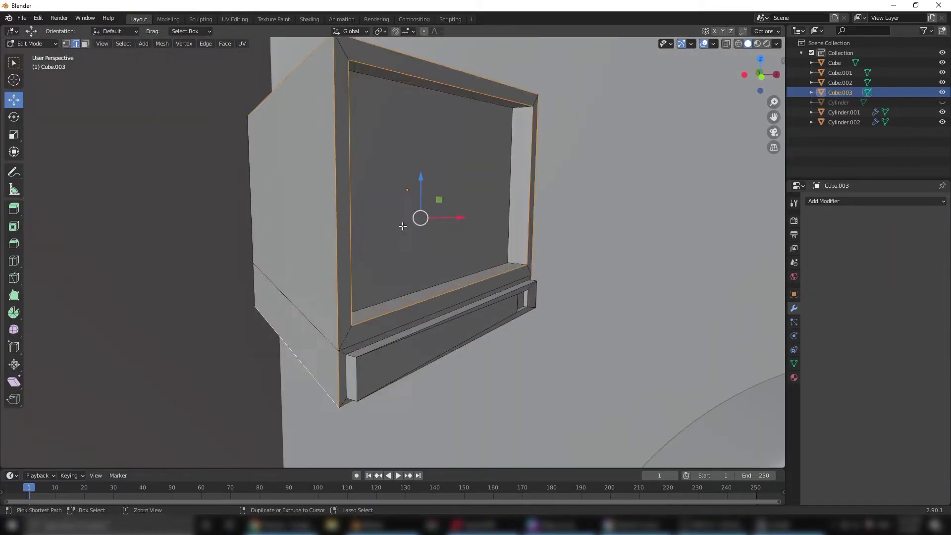
pyautogui.hotkey('ctrl', 'b')
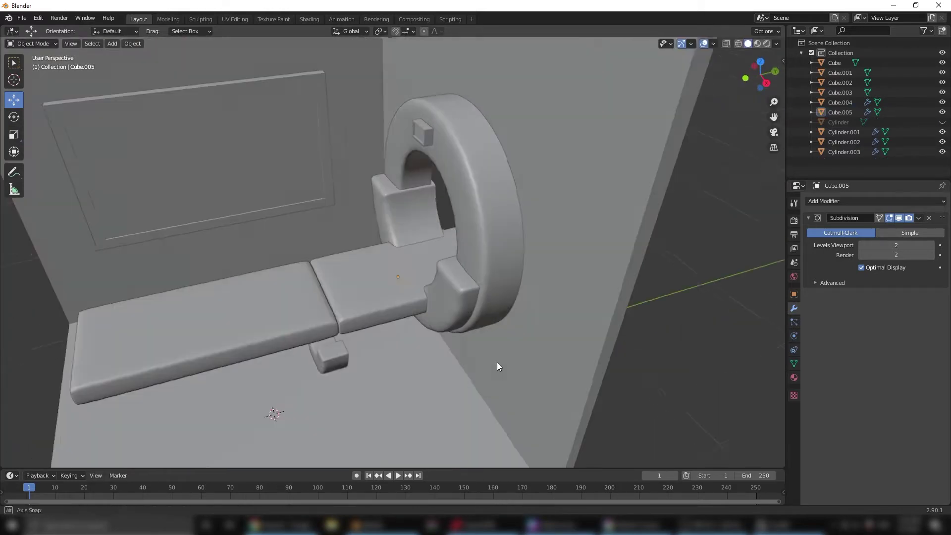
# Rework the curved support pad on the scanner bed, undoing a trial resize.
pyautogui.moveTo(498, 367); pyautogui.dragTo(437, 284, button='middle')
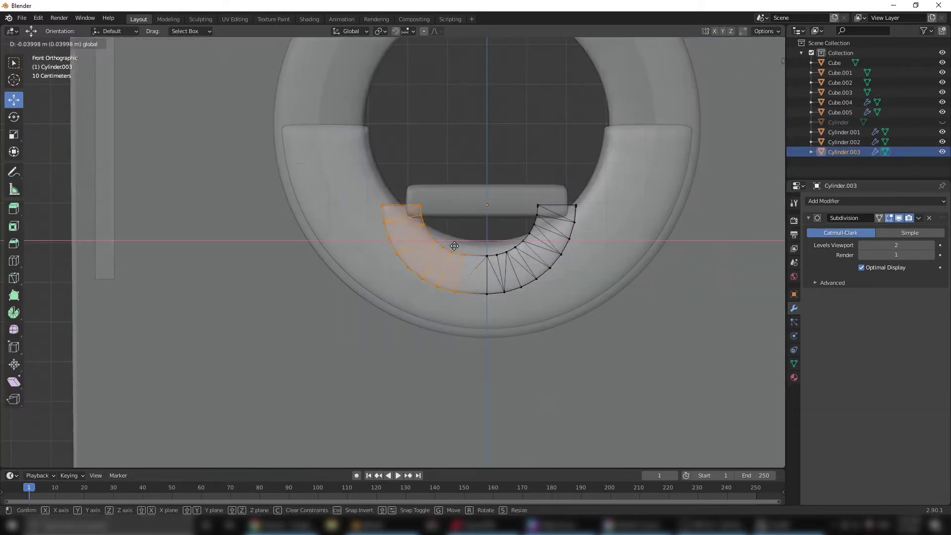
pyautogui.press('Escape')
pyautogui.press('Tab')
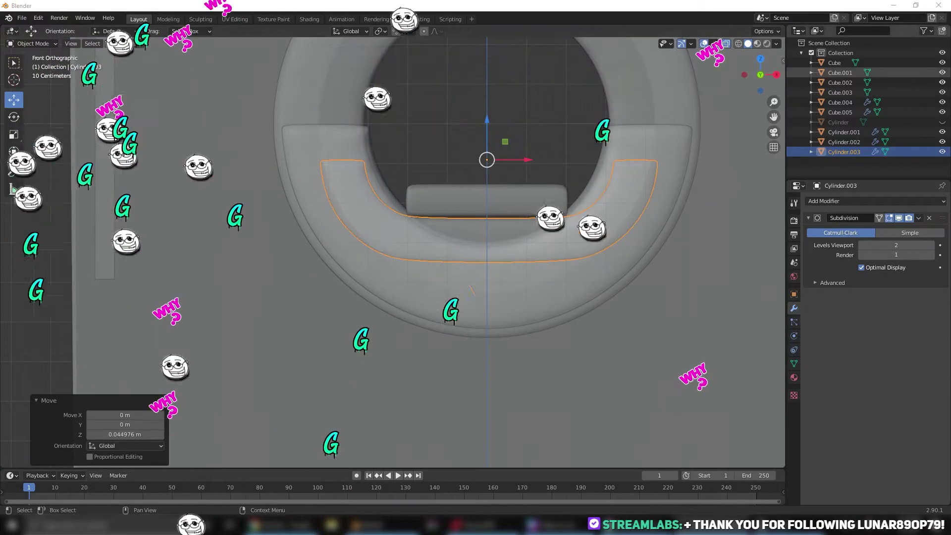
pyautogui.moveTo(574, 230); pyautogui.dragTo(549, 240, button='middle')
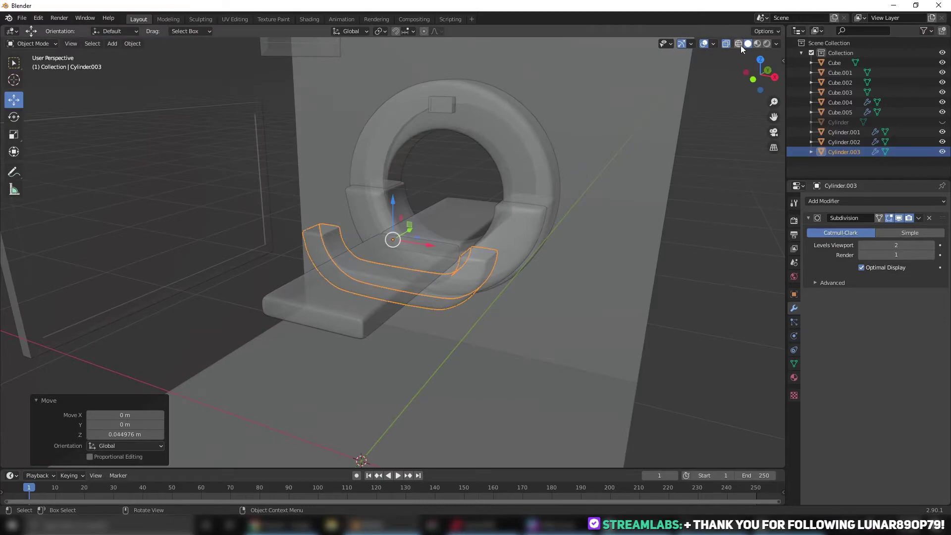
pyautogui.moveTo(741, 46); pyautogui.dragTo(412, 213, button='middle')
pyautogui.moveTo(377, 218); pyautogui.dragTo(412, 213)
pyautogui.moveTo(412, 212)
pyautogui.mouseDown(button='middle')
pyautogui.moveTo(382, 235)
pyautogui.moveTo(447, 207)
pyautogui.moveTo(364, 257)
pyautogui.moveTo(367, 246)
pyautogui.mouseUp(button='middle')
pyautogui.hotkey('ctrl', 'z')
pyautogui.hotkey('ctrl', 'z')
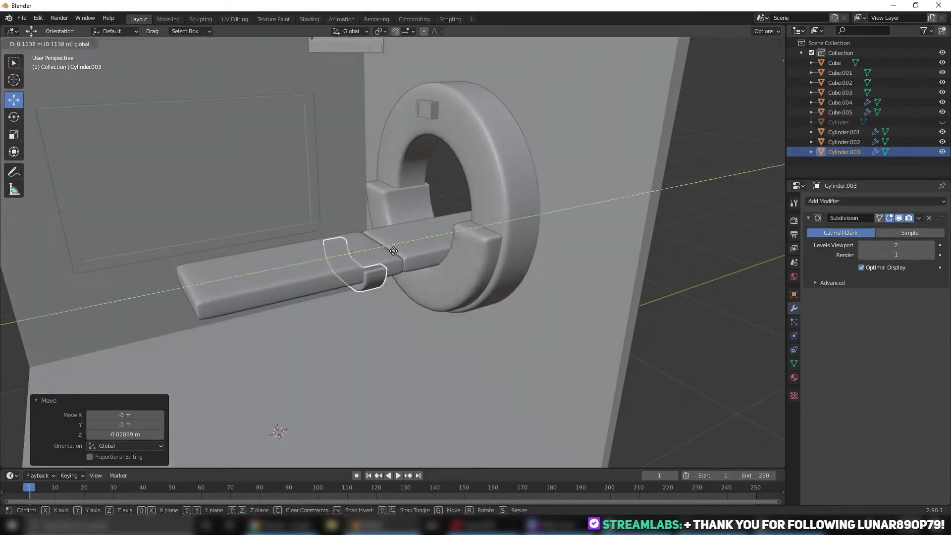
pyautogui.moveTo(448, 207)
pyautogui.mouseDown(button='middle')
pyautogui.moveTo(406, 258)
pyautogui.moveTo(396, 255)
pyautogui.mouseUp(button='middle')
# Duplicate a block and shrink it into a cushion pad placed along the bed.
pyautogui.hotkey('shift', 'd')
pyautogui.press('s')
pyautogui.click(429, 269)
pyautogui.press('s')
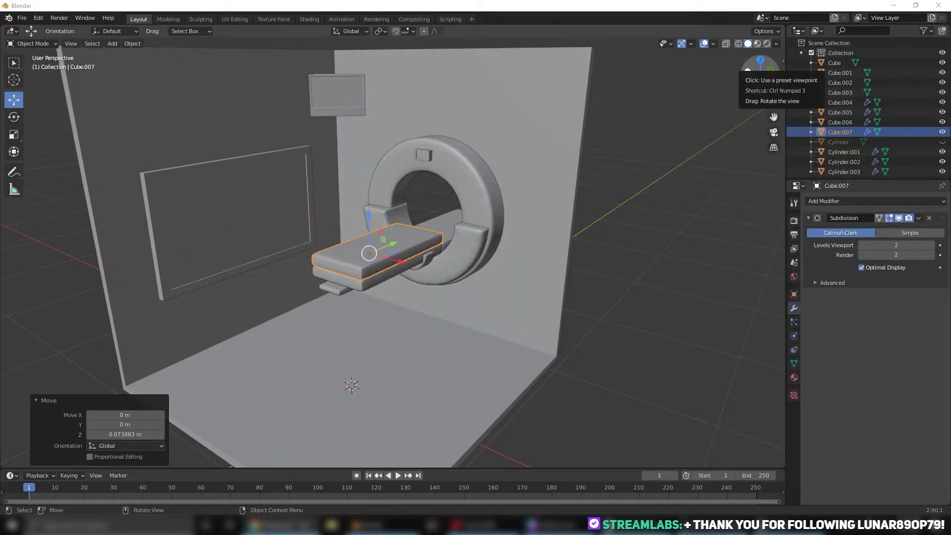
pyautogui.scroll(5, 369, 254)
pyautogui.moveTo(369, 253); pyautogui.dragTo(435, 242, button='middle')
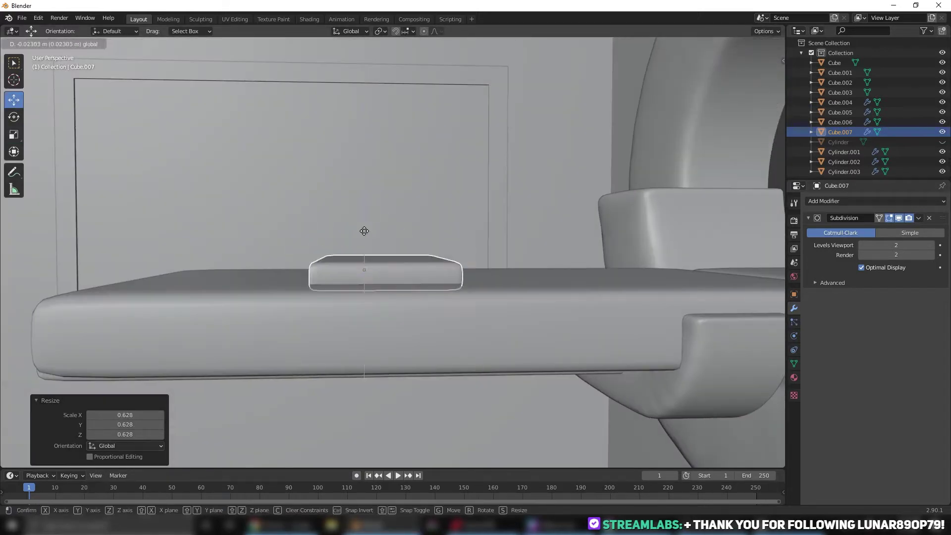
pyautogui.scroll(-4, 435, 242)
pyautogui.press('g')
pyautogui.press('y')
pyautogui.click(435, 241)
pyautogui.scroll(-5, 435, 241)
# Subdivide the room floor and inset each square individually to form tiles.
pyautogui.click(471, 295)
pyautogui.press('Tab')
pyautogui.click(305, 303)
pyautogui.rightClick(305, 303)
pyautogui.click(322, 310)
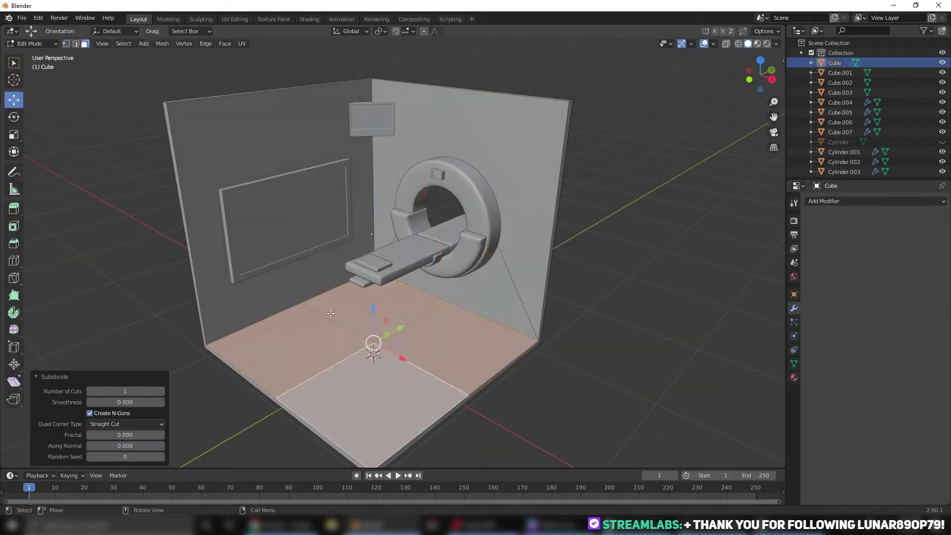
pyautogui.click(378, 297)
pyautogui.hotkey('shift', 'space')
pyautogui.press('g')
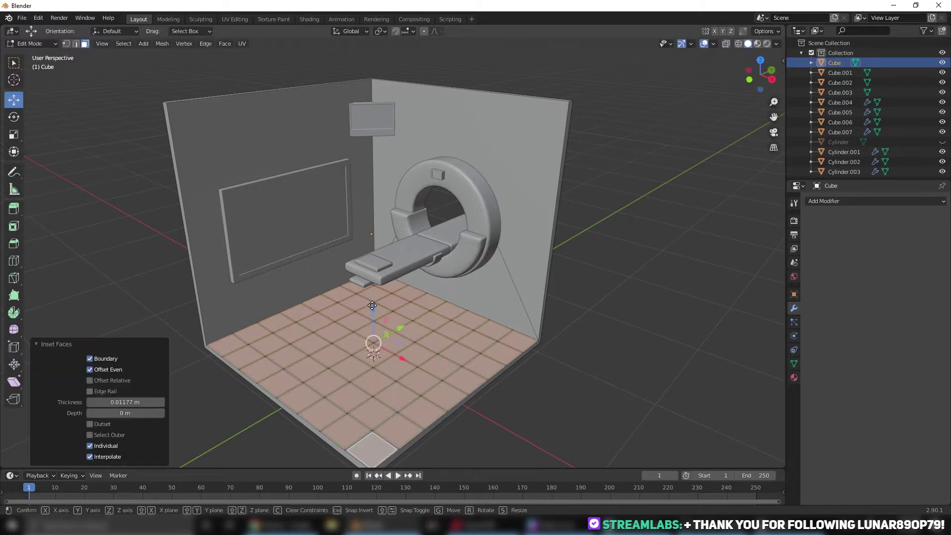
pyautogui.press('Tab')
pyautogui.click(767, 44)
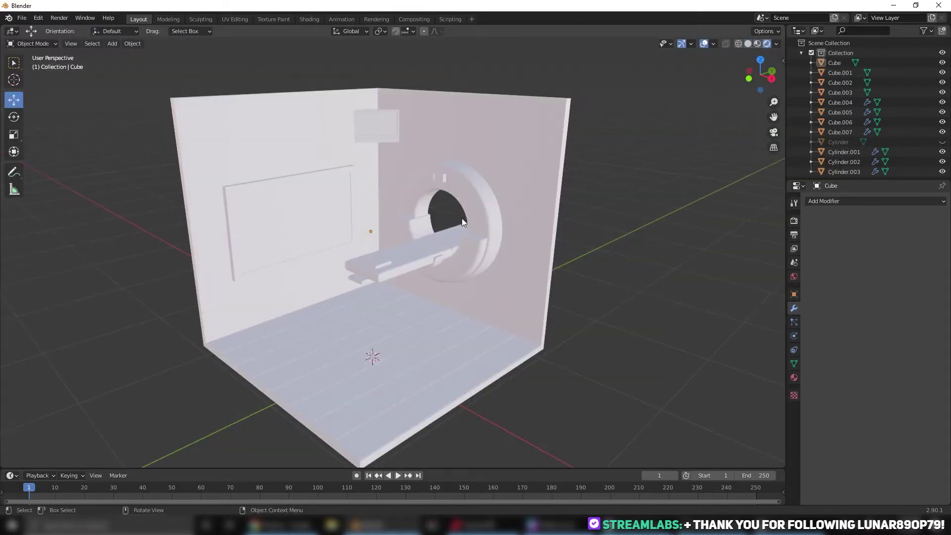
# Assign an existing material to the window picture and set its base colour.
pyautogui.click(795, 378)
pyautogui.click(892, 345)
pyautogui.click(840, 82)
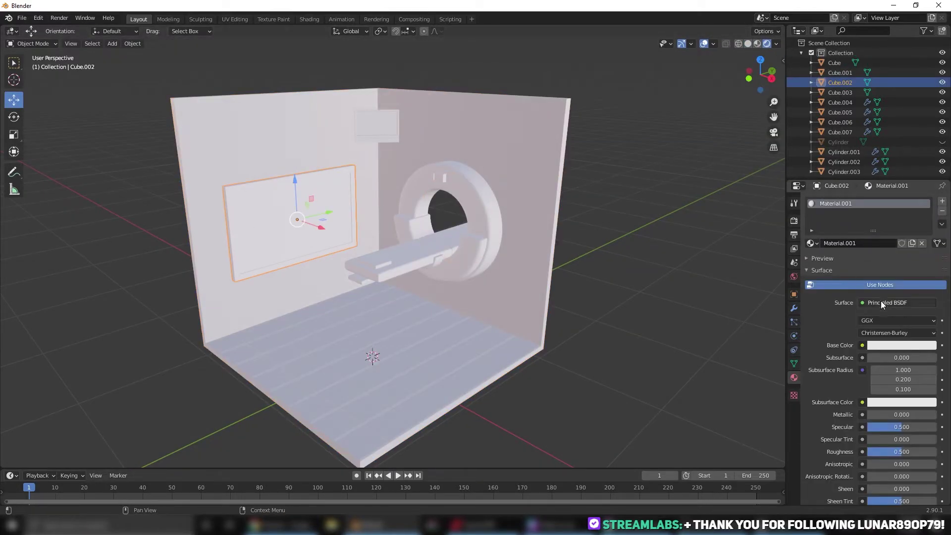
pyautogui.click(942, 201)
pyautogui.click(812, 263)
pyautogui.click(835, 278)
pyautogui.click(902, 364)
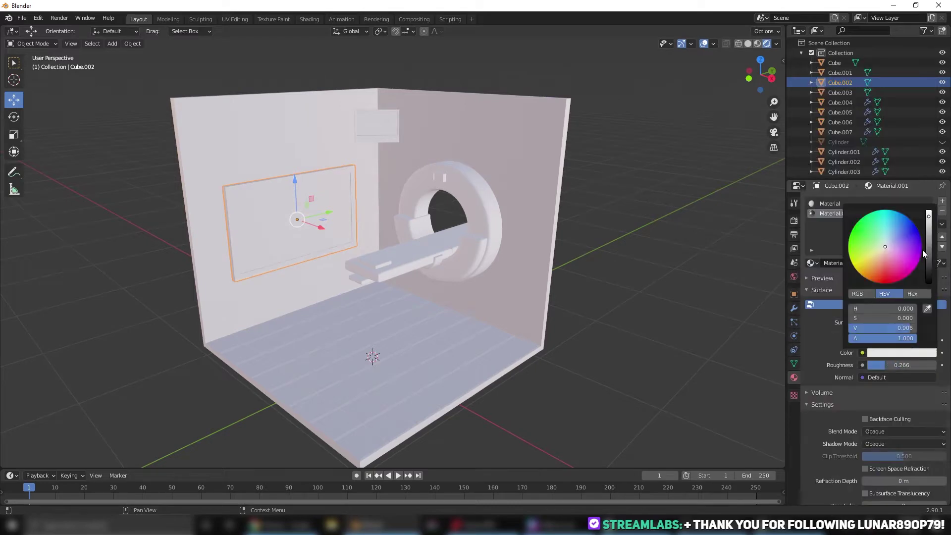
pyautogui.press('Tab')
pyautogui.press('Tab')
pyautogui.click(794, 221)
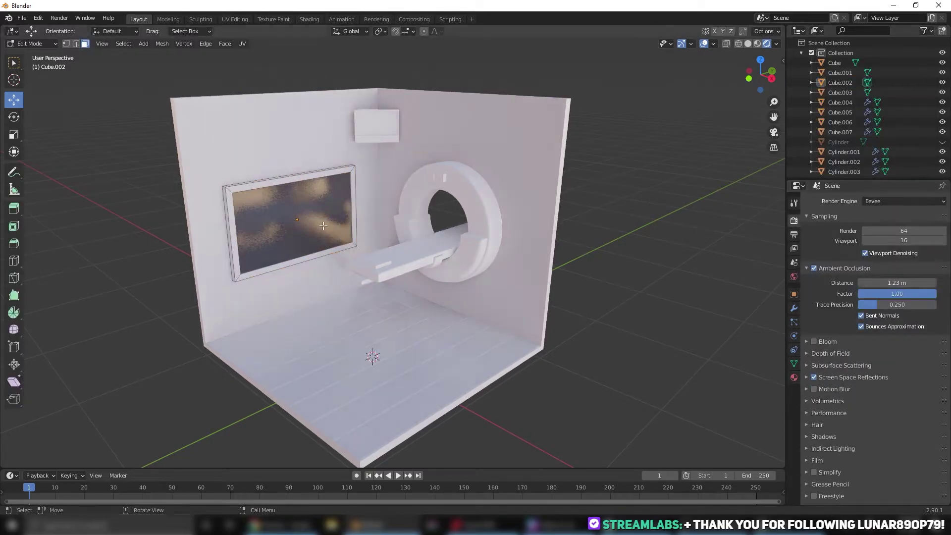
# Give the next piece a new glowing yellow material.
pyautogui.click(794, 378)
pyautogui.click(911, 308)
pyautogui.scroll(3, 397, 248)
pyautogui.click(840, 72)
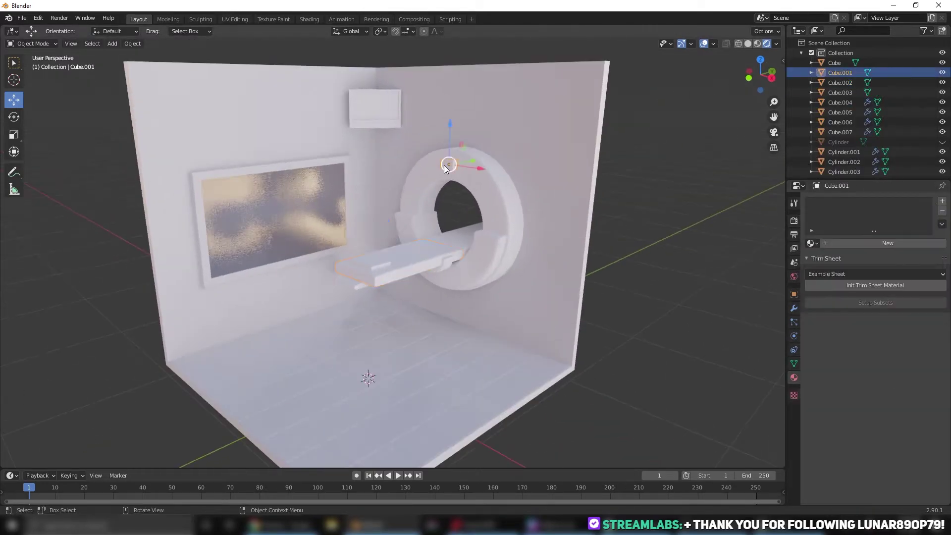
pyautogui.press('Tab')
pyautogui.click(882, 314)
pyautogui.click(902, 352)
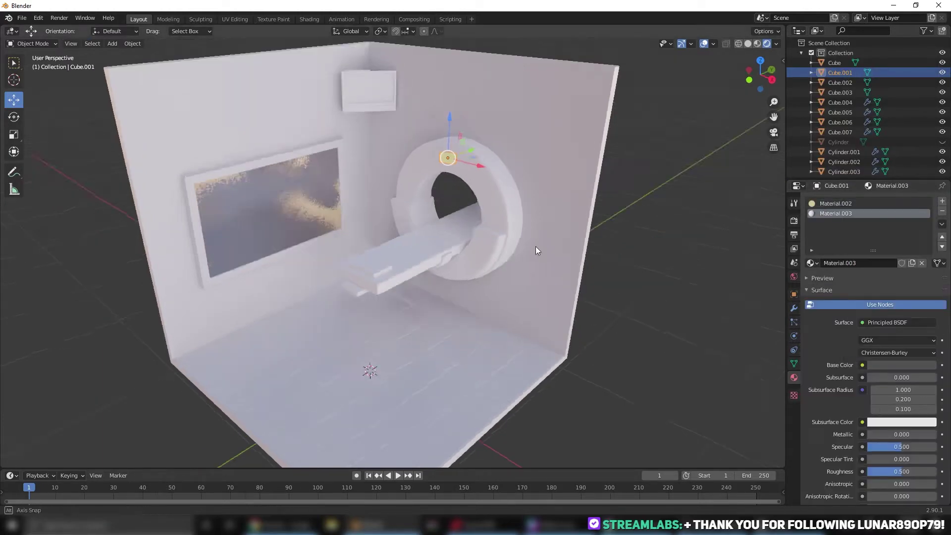
pyautogui.press('KP_Decimal')
pyautogui.press('Tab')
# Set the scanner ring's base colour to light blue.
pyautogui.scroll(-3, 397, 248)
pyautogui.click(844, 161)
pyautogui.click(878, 243)
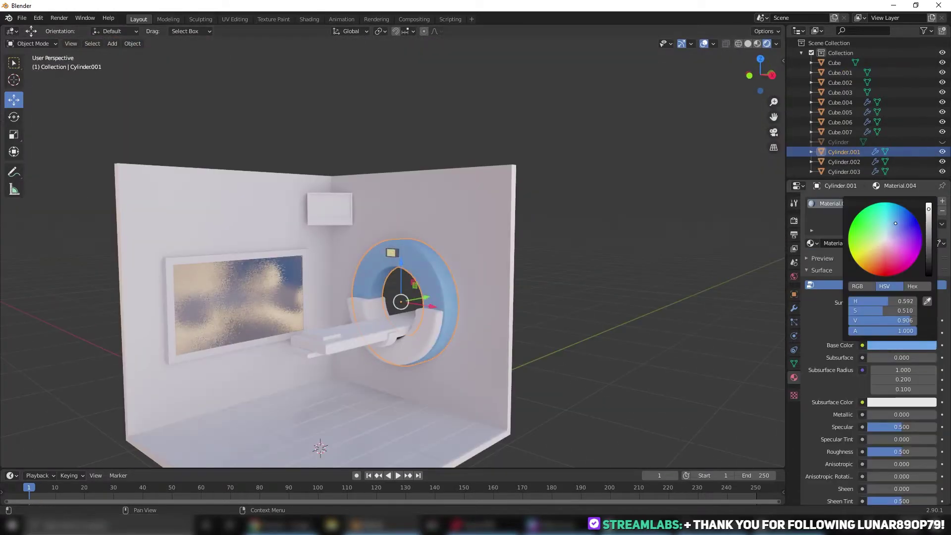
pyautogui.click(884, 272)
# Make the wall monitor frame beige.
pyautogui.click(841, 92)
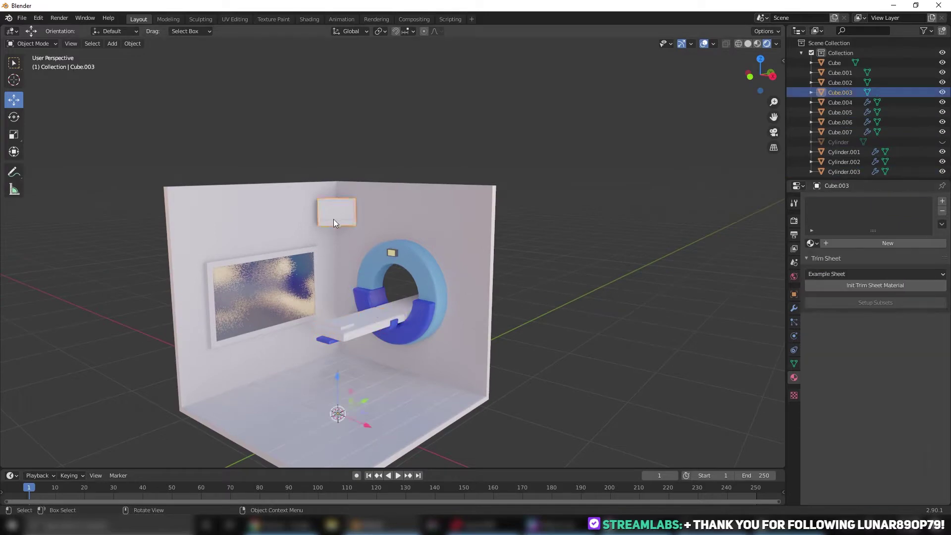
pyautogui.press('KP_Decimal')
pyautogui.click(892, 345)
pyautogui.click(890, 260)
pyautogui.press('Tab')
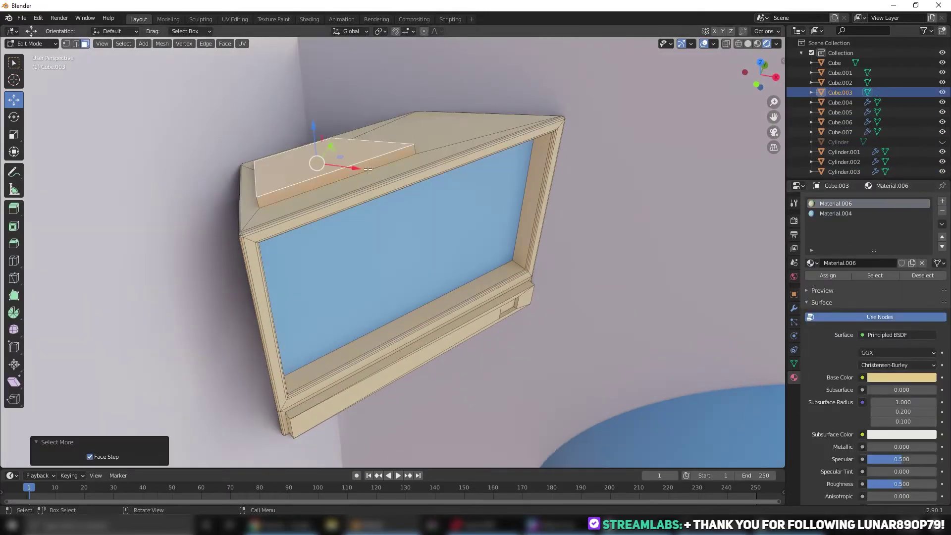
# Add a point light to the room.
pyautogui.moveTo(361, 240)
pyautogui.mouseDown(button='middle')
pyautogui.moveTo(524, 346)
pyautogui.moveTo(297, 148)
pyautogui.mouseUp(button='middle')
pyautogui.press('Tab')
pyautogui.scroll(-5, 547, 318)
pyautogui.moveTo(547, 318); pyautogui.dragTo(573, 184, button='middle')
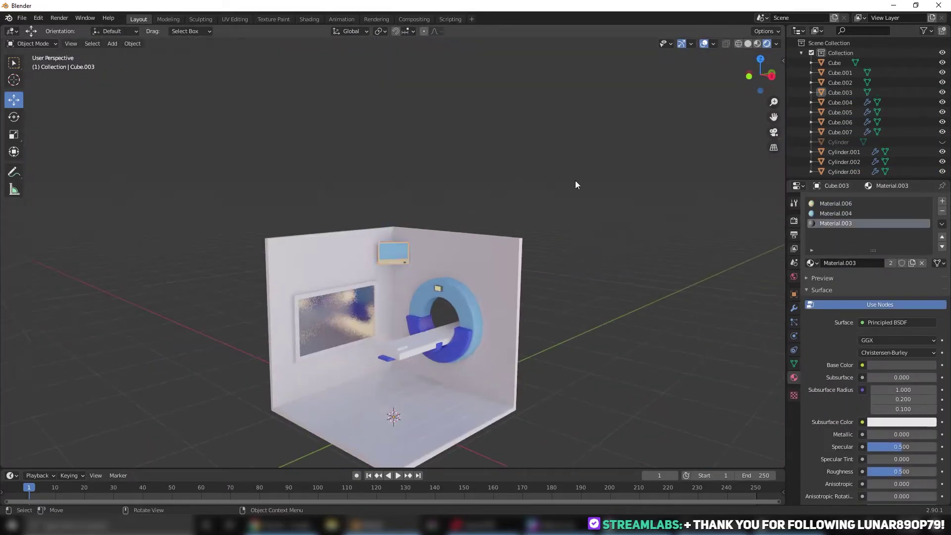
pyautogui.click(112, 43)
pyautogui.click(218, 164)
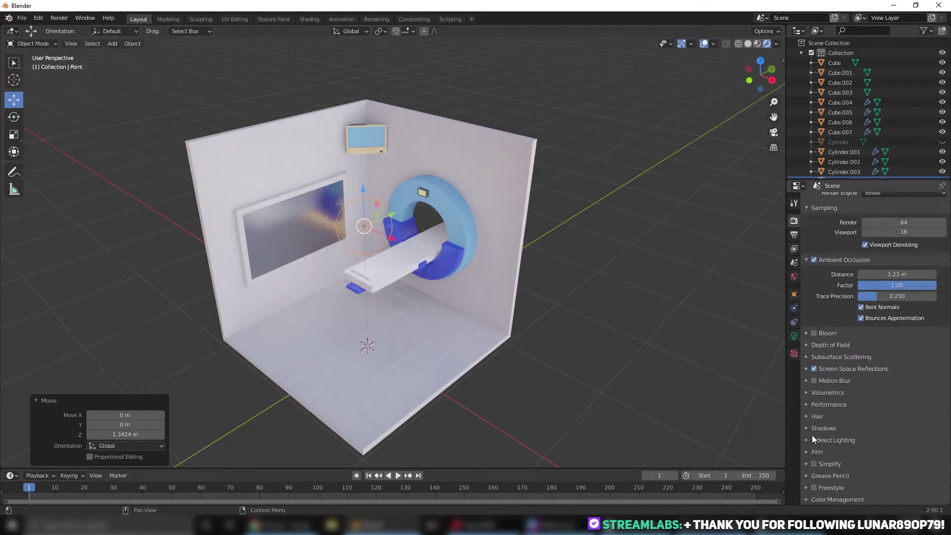
# Adjust the point light's shadow cascade settings and confirm its position.
pyautogui.click(823, 428)
pyautogui.scroll(-2, 824, 429)
pyautogui.click(891, 414)
pyautogui.click(459, 262)
# Check the room shell's material and adjust the bed cushion's thickness.
pyautogui.click(835, 62)
pyautogui.click(795, 378)
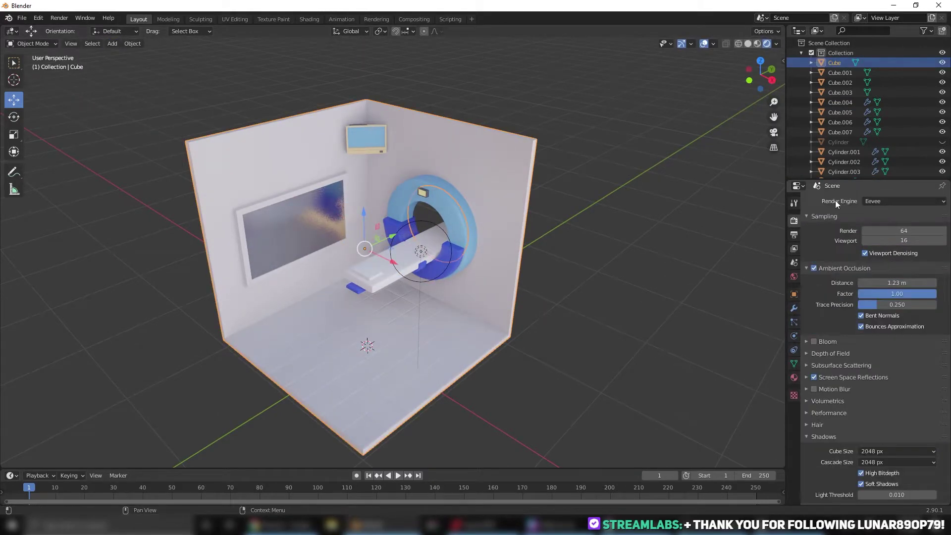
pyautogui.click(901, 346)
pyautogui.click(379, 270)
pyautogui.press('KP_Decimal')
pyautogui.press('g')
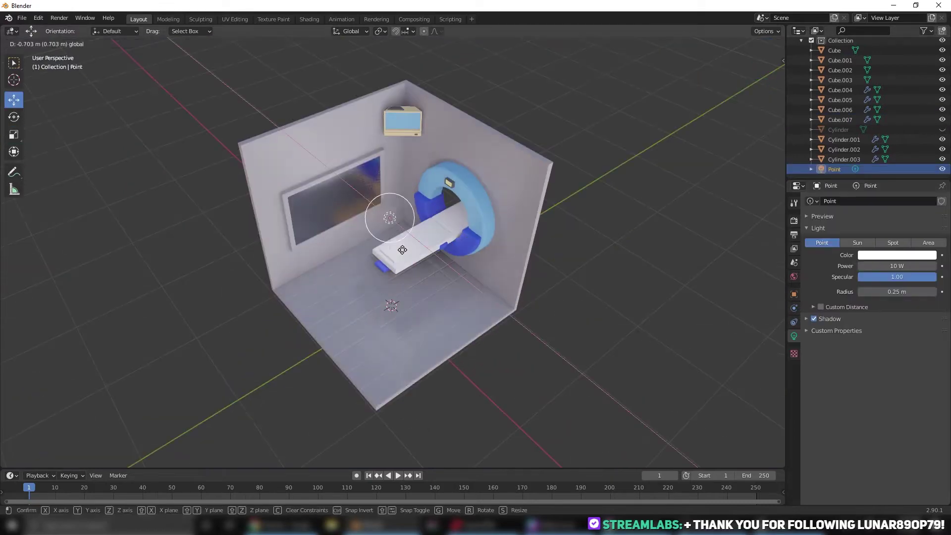
# Add a second, pink point light and move it along Y to the scanner.
pyautogui.click(403, 250)
pyautogui.click(792, 225)
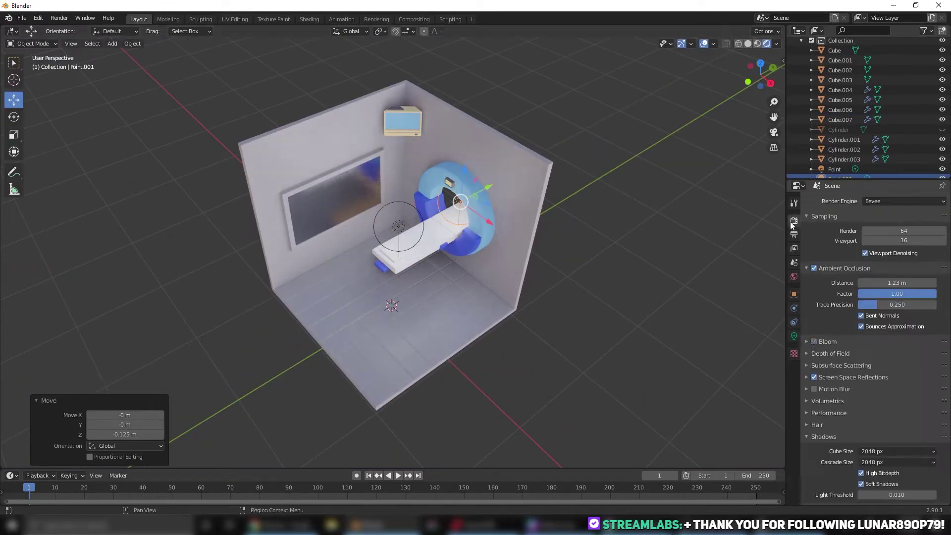
pyautogui.click(794, 294)
pyautogui.click(795, 336)
pyautogui.press('g')
pyautogui.press('y')
pyautogui.click(554, 201)
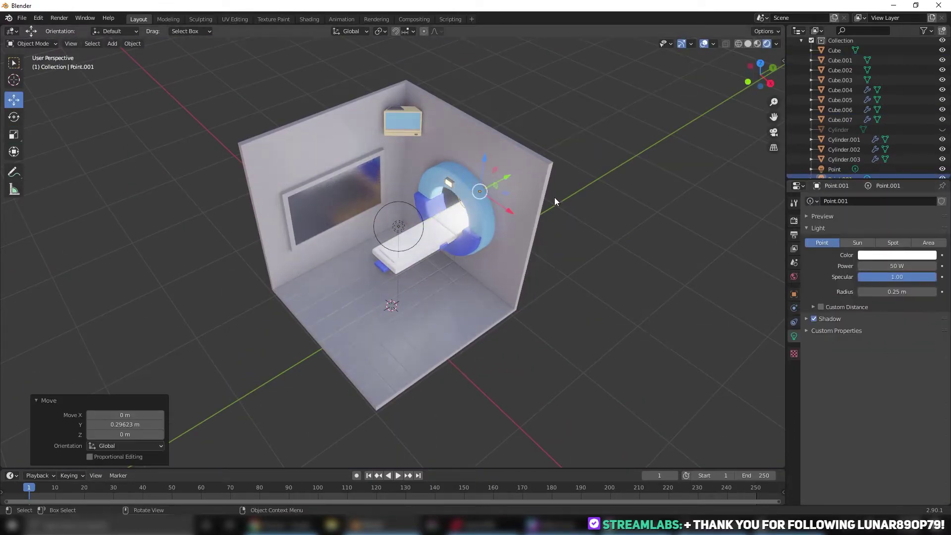
# Preview through the camera and change the viewport sample count.
pyautogui.press('KP_0')
pyautogui.hotkey('shift', 'alt', 'z')
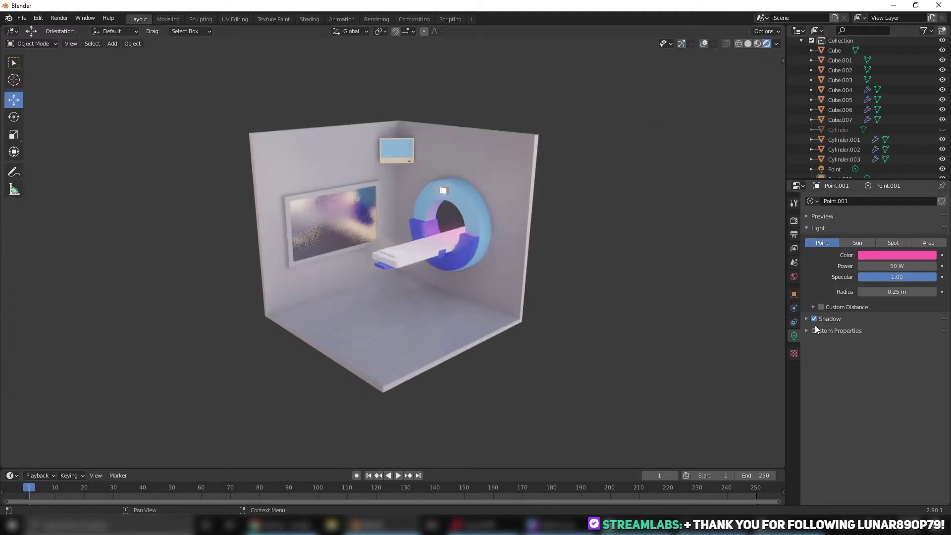
pyautogui.moveTo(874, 366); pyautogui.dragTo(892, 366)
pyautogui.scroll(3, 892, 298)
pyautogui.click(915, 239)
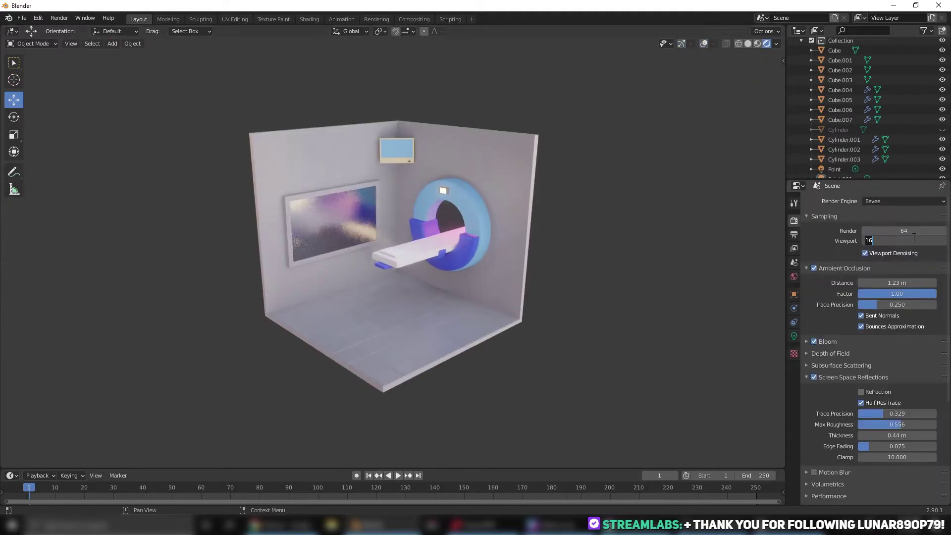
# Exclude the ROOM1 collection from the scene.
pyautogui.press('KP_0')
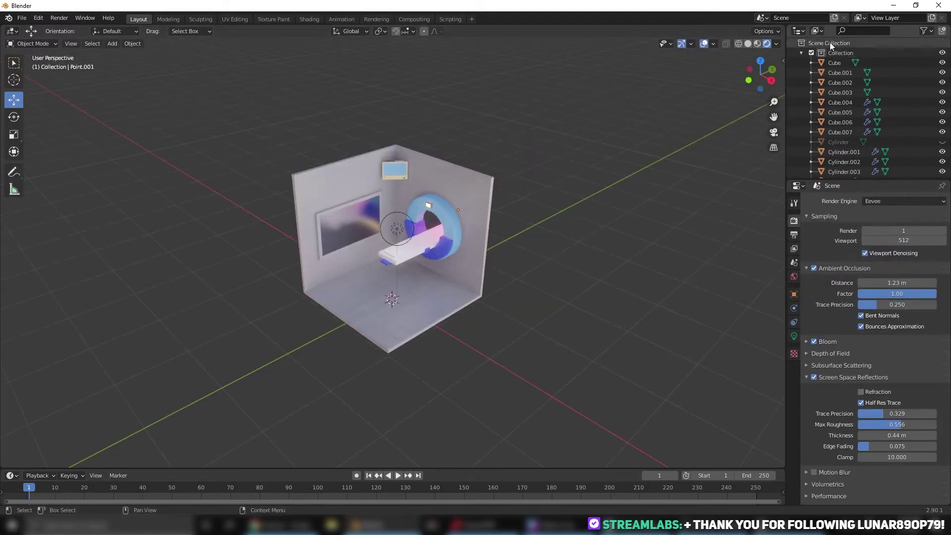
pyautogui.scroll(-3, 838, 109)
pyautogui.click(846, 169)
pyautogui.click(812, 63)
# Save the file, then build a new open room shell from a cube with thickened walls.
pyautogui.hotkey('ctrl', 's')
pyautogui.write('STACK')
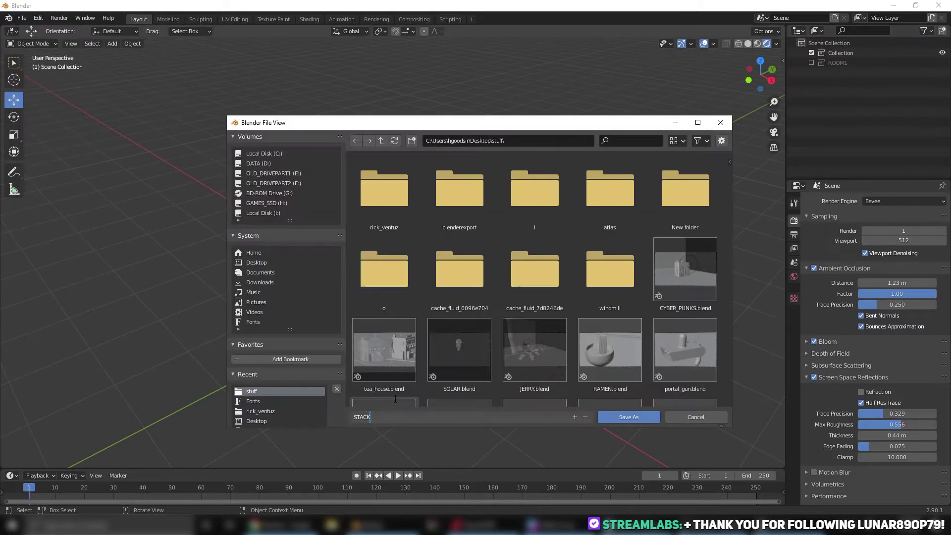
pyautogui.press('Return')
pyautogui.click(112, 43)
pyautogui.click(205, 64)
pyautogui.press('Tab')
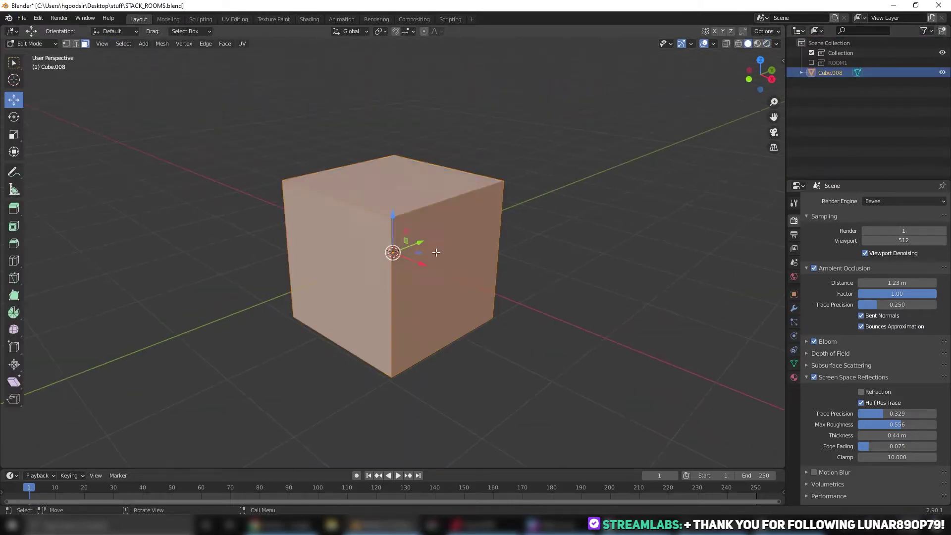
pyautogui.hotkey('alt', 'n')
pyautogui.press('Tab')
pyautogui.click(794, 203)
pyautogui.click(874, 200)
pyautogui.click(762, 329)
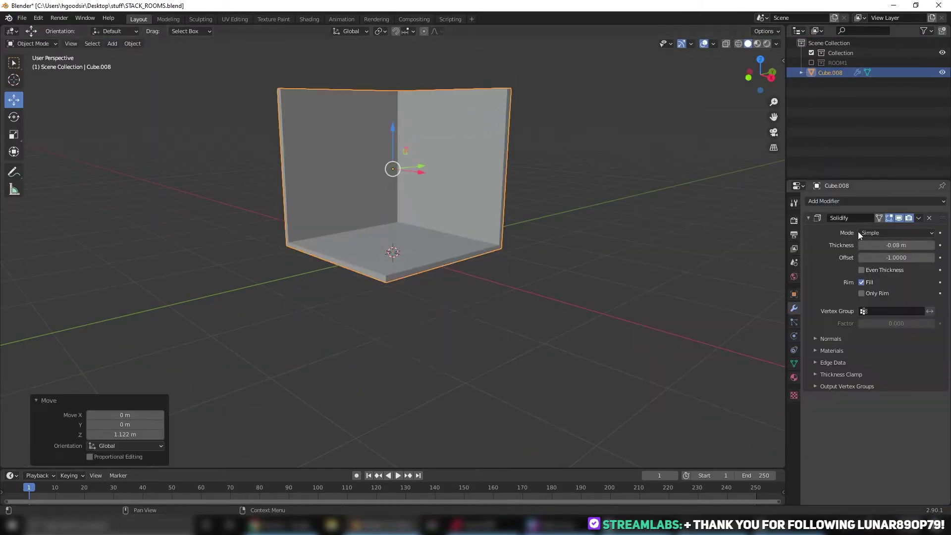
pyautogui.moveTo(446, 199)
pyautogui.mouseDown(button='middle')
pyautogui.moveTo(339, 205)
pyautogui.moveTo(383, 272)
pyautogui.mouseUp(button='middle')
# Loop-cut the back wall and floor to outline a central doorway panel.
pyautogui.press('Tab')
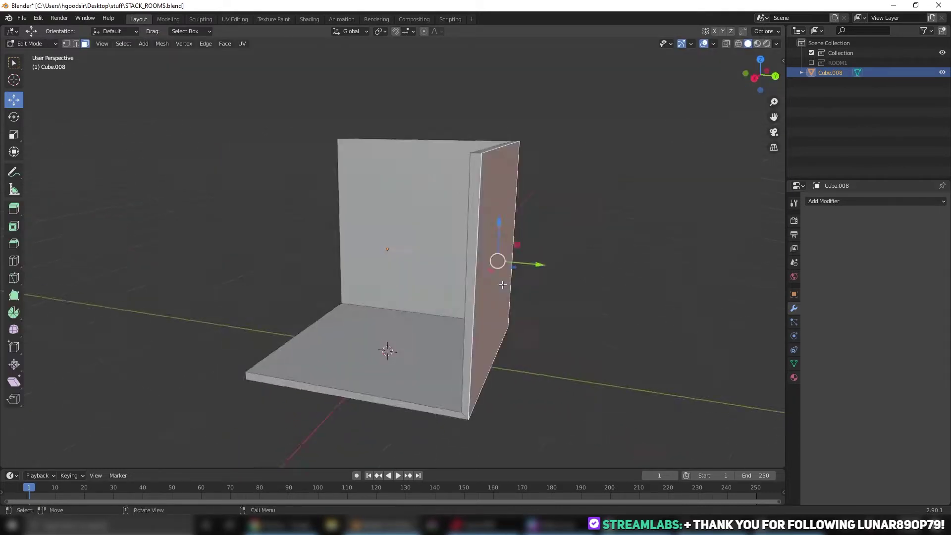
pyautogui.hotkey('ctrl', 'r')
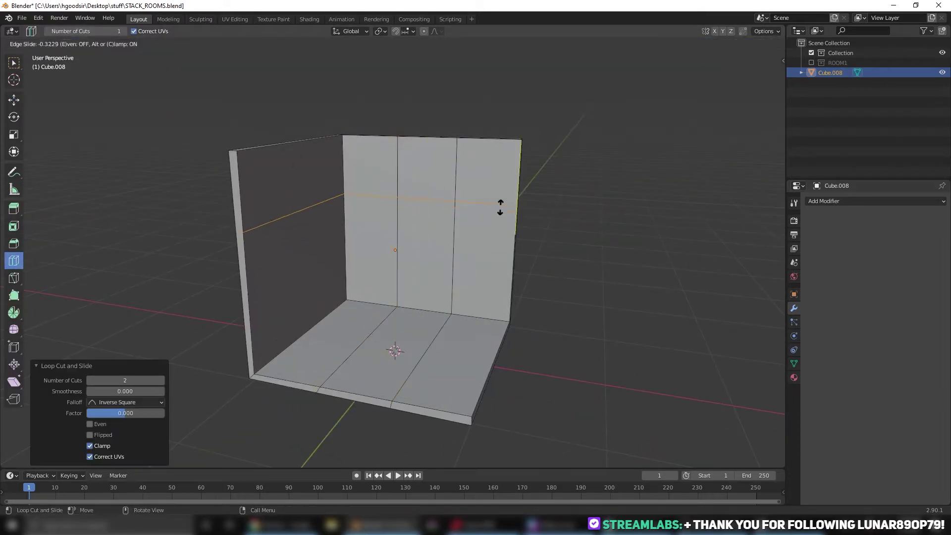
pyautogui.click(475, 268)
pyautogui.moveTo(516, 281); pyautogui.dragTo(254, 215, button='middle')
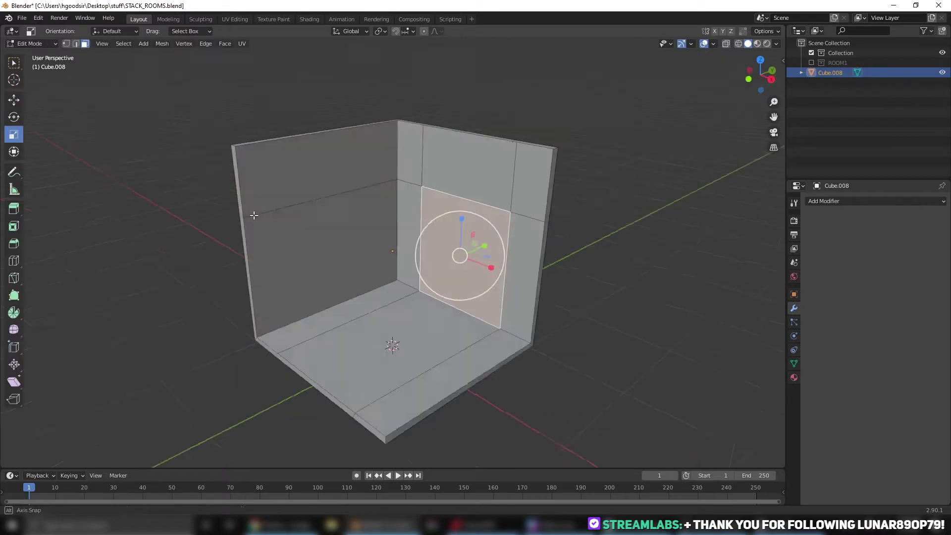
pyautogui.moveTo(84, 233); pyautogui.dragTo(471, 281, button='middle')
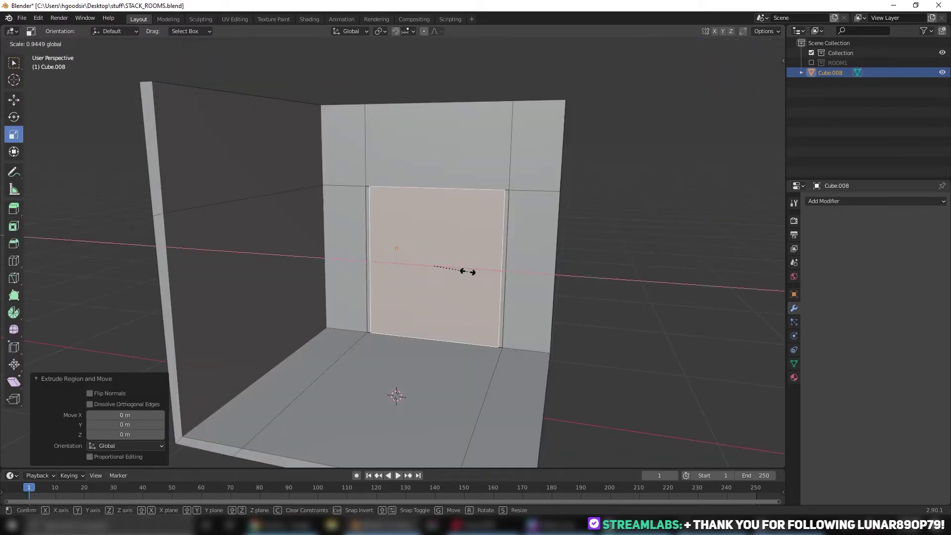
pyautogui.hotkey('ctrl', 'z')
pyautogui.hotkey('ctrl', 'z')
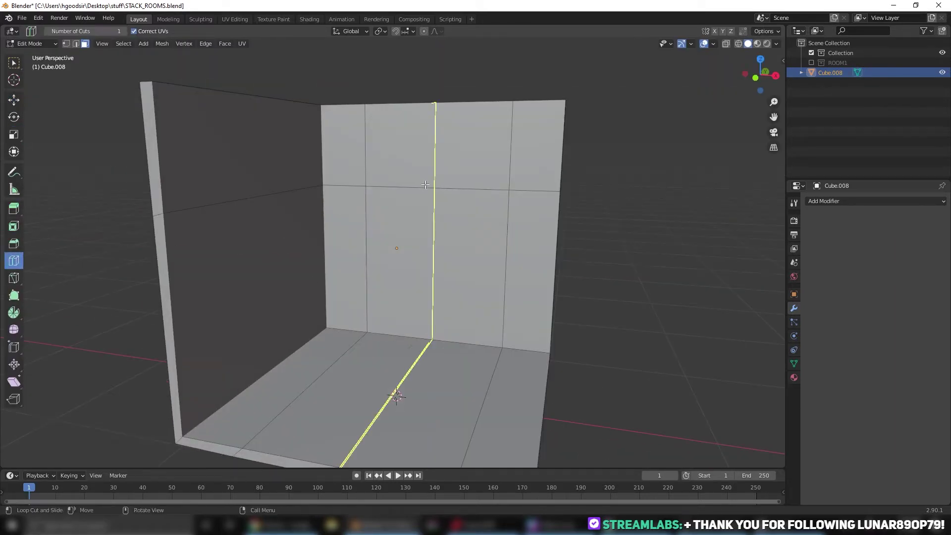
pyautogui.click(526, 189)
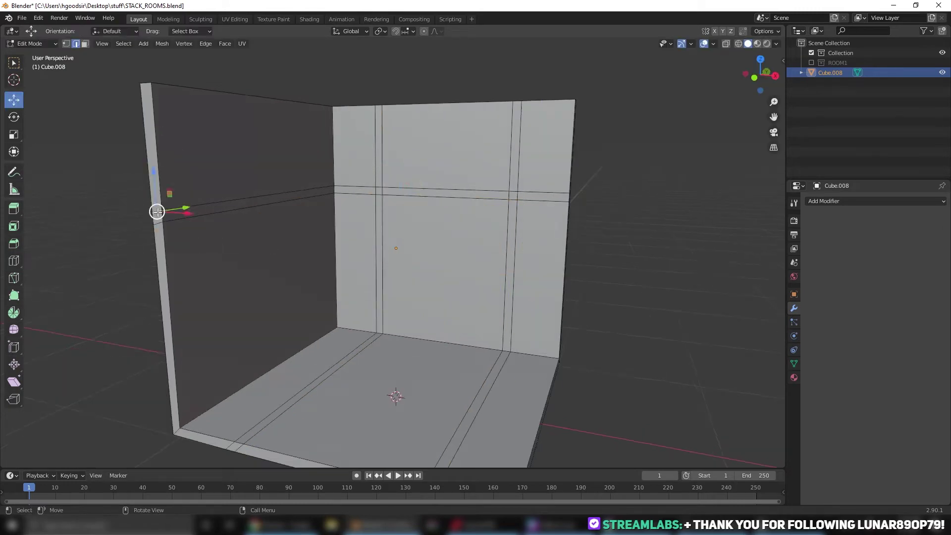
pyautogui.scroll(-3, 543, 243)
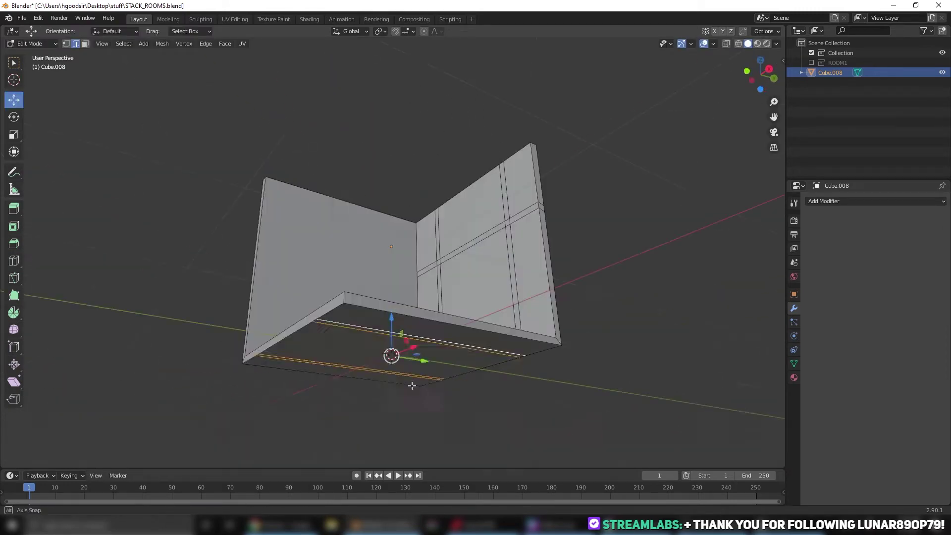
pyautogui.moveTo(408, 397); pyautogui.dragTo(439, 271, button='middle')
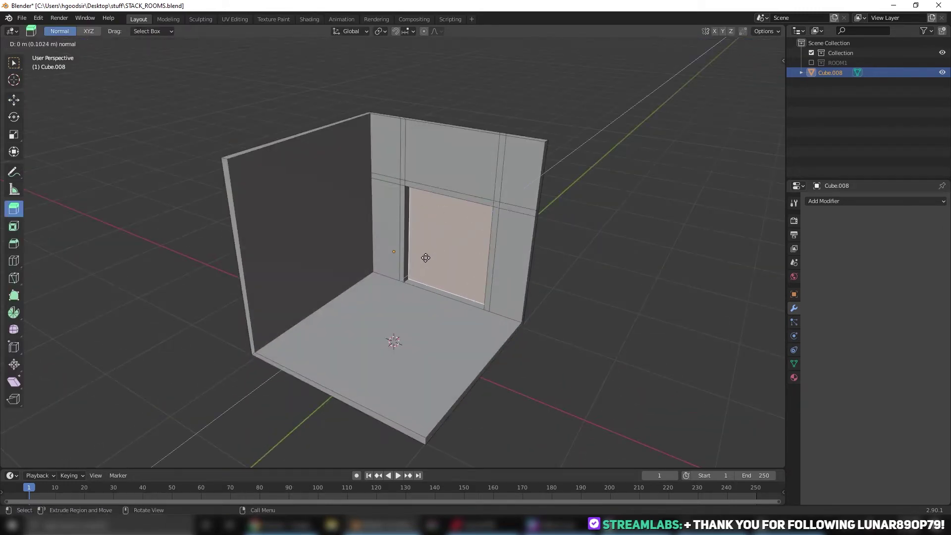
# Recess the doorway face and scale X to 0 for a thin split between the doors.
pyautogui.click(426, 258)
pyautogui.press('KP_Decimal')
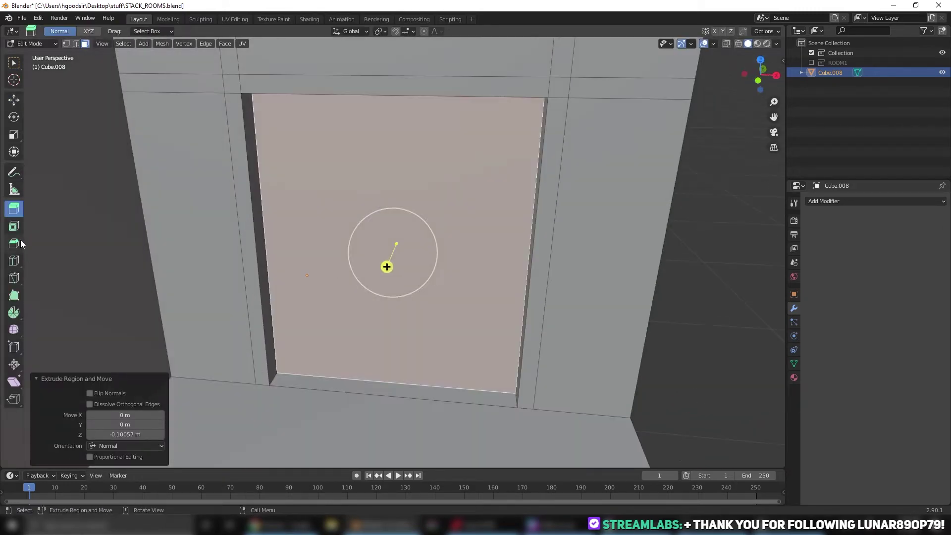
pyautogui.scroll(-3, 455, 270)
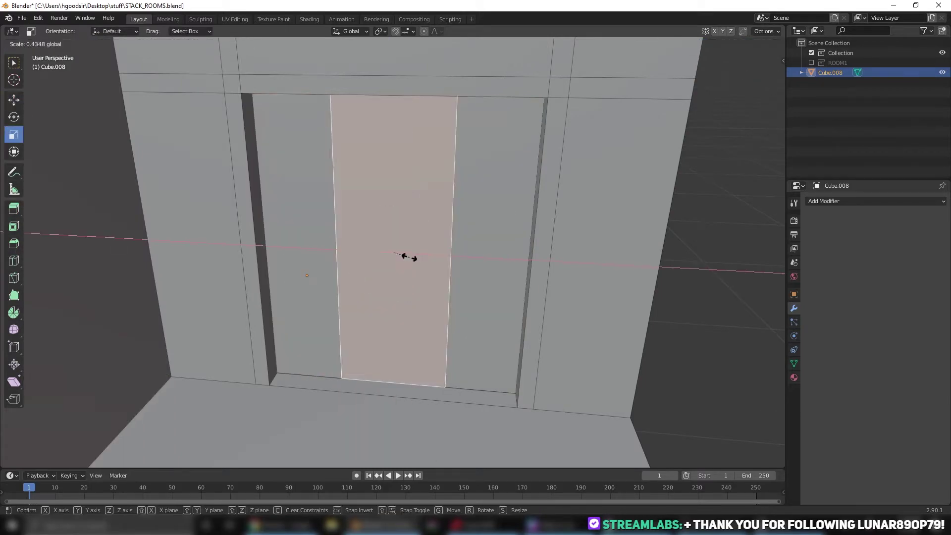
pyautogui.press('s')
pyautogui.press('x')
pyautogui.press('0')
pyautogui.press('Return')
pyautogui.moveTo(404, 255)
pyautogui.mouseDown(button='middle')
pyautogui.moveTo(424, 336)
pyautogui.moveTo(461, 263)
pyautogui.mouseUp(button='middle')
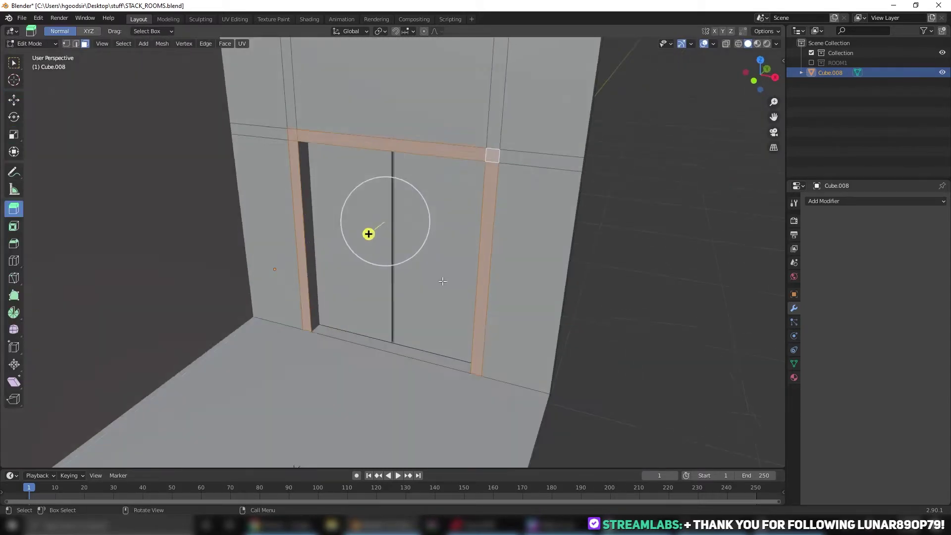
# Inset a frame border around the doorway.
pyautogui.click(355, 244)
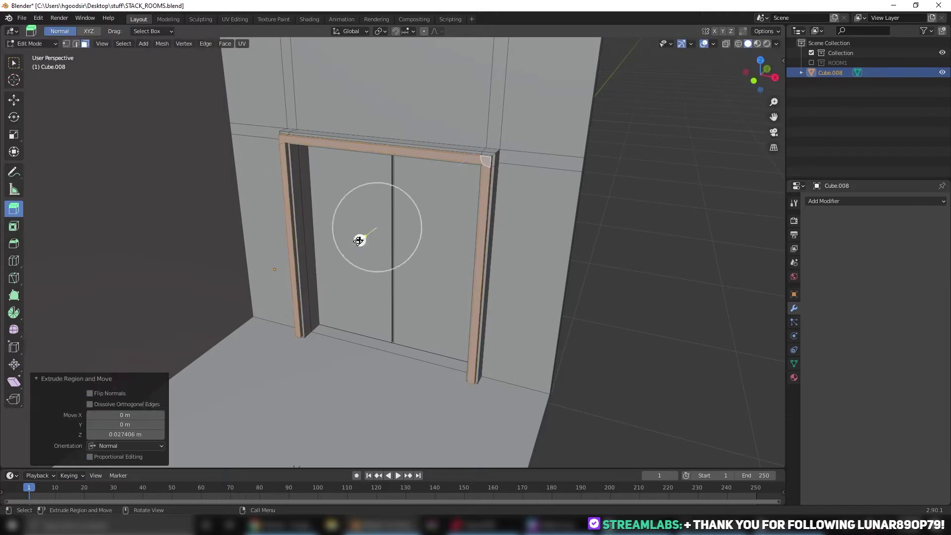
pyautogui.scroll(4, 486, 163)
pyautogui.press('2')
pyautogui.press('Tab')
pyautogui.moveTo(545, 131)
pyautogui.mouseDown(button='middle')
pyautogui.moveTo(446, 198)
pyautogui.moveTo(472, 288)
pyautogui.mouseUp(button='middle')
pyautogui.scroll(-4, 446, 199)
# Bevel the door-frame edges.
pyautogui.press('Tab')
pyautogui.hotkey('ctrl', 'e')
pyautogui.click(563, 268)
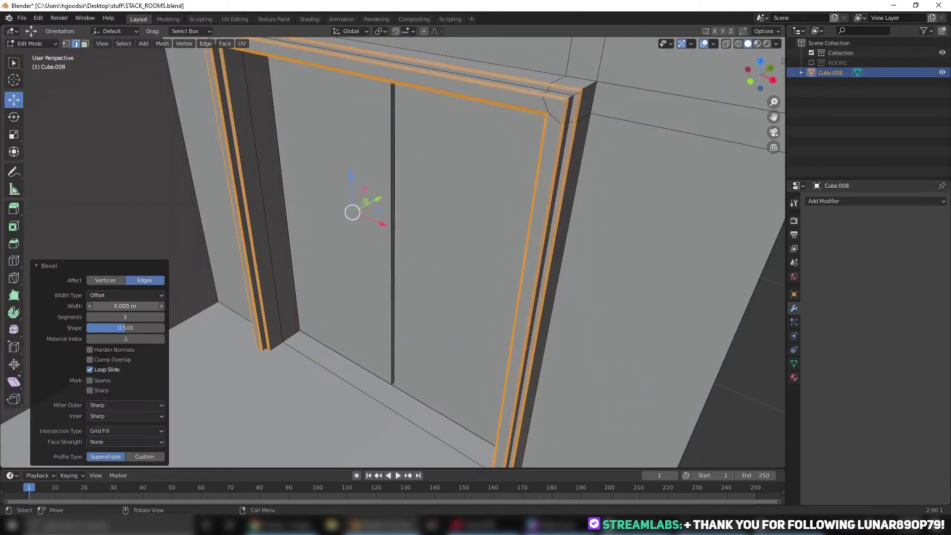
pyautogui.press('Tab')
pyautogui.scroll(-5, 331, 302)
# Add a cube and flatten it along Y into a thin, low front-wall panel.
pyautogui.hotkey('shift', 'a')
pyautogui.click(331, 272)
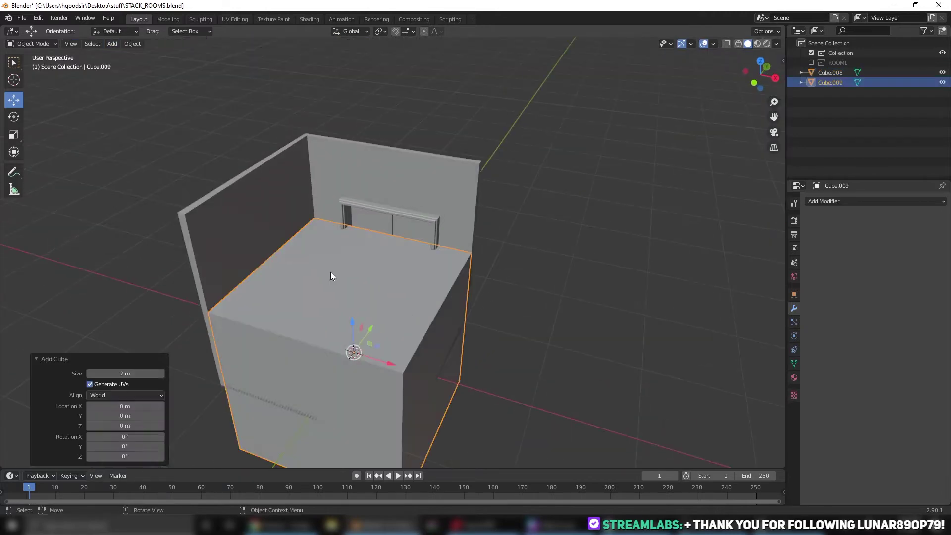
pyautogui.press('s')
pyautogui.press('y')
pyautogui.press('s')
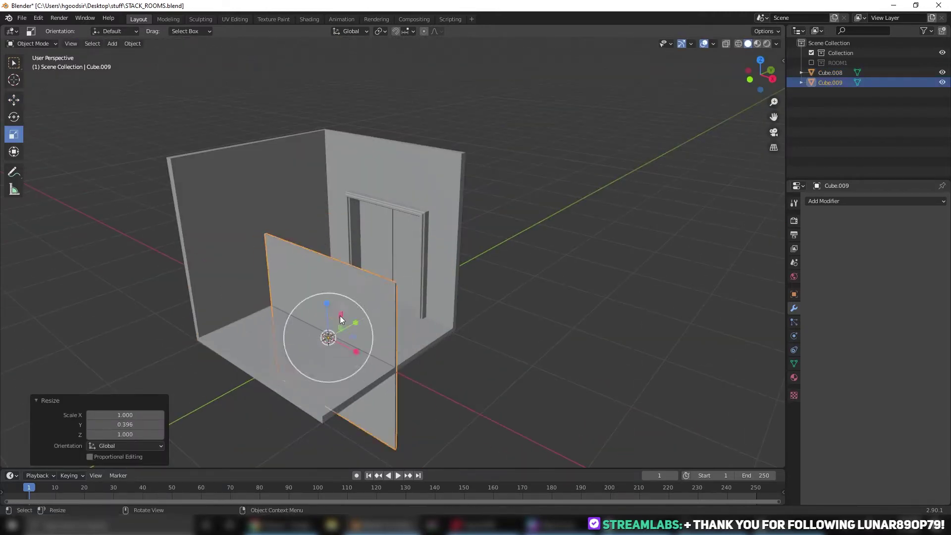
pyautogui.moveTo(340, 320); pyautogui.dragTo(248, 149, button='middle')
pyautogui.press('KP_1')
# Duplicate the panel sideways along X and join the copies into one three-panel wall.
pyautogui.press('Tab')
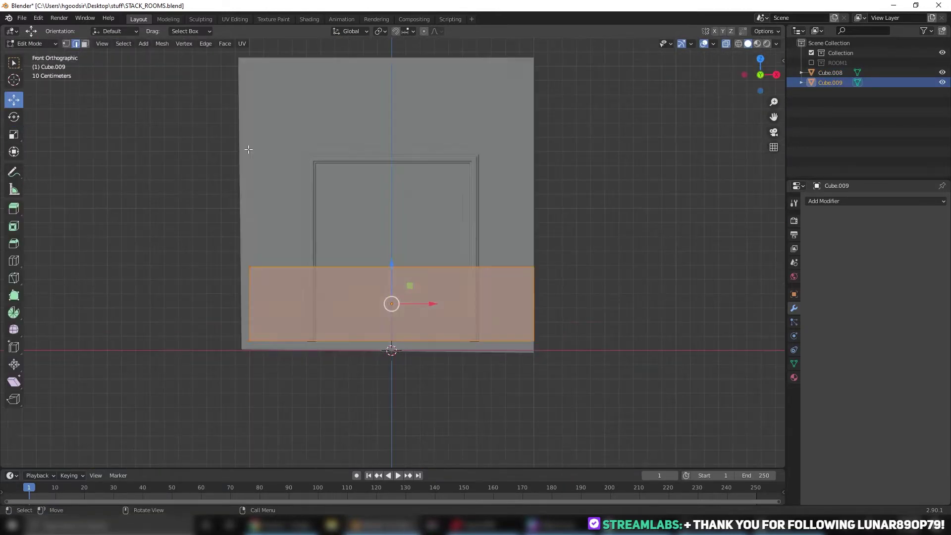
pyautogui.hotkey('shift', 'd')
pyautogui.press('x')
pyautogui.click(558, 307)
pyautogui.click(450, 324)
pyautogui.moveTo(558, 307)
pyautogui.mouseDown(button='middle')
pyautogui.moveTo(449, 324)
pyautogui.moveTo(360, 375)
pyautogui.mouseUp(button='middle')
pyautogui.hotkey('ctrl', 'j')
# Re-centre the wall's origin to its geometry and scale its width to fit the room.
pyautogui.rightClick(275, 317)
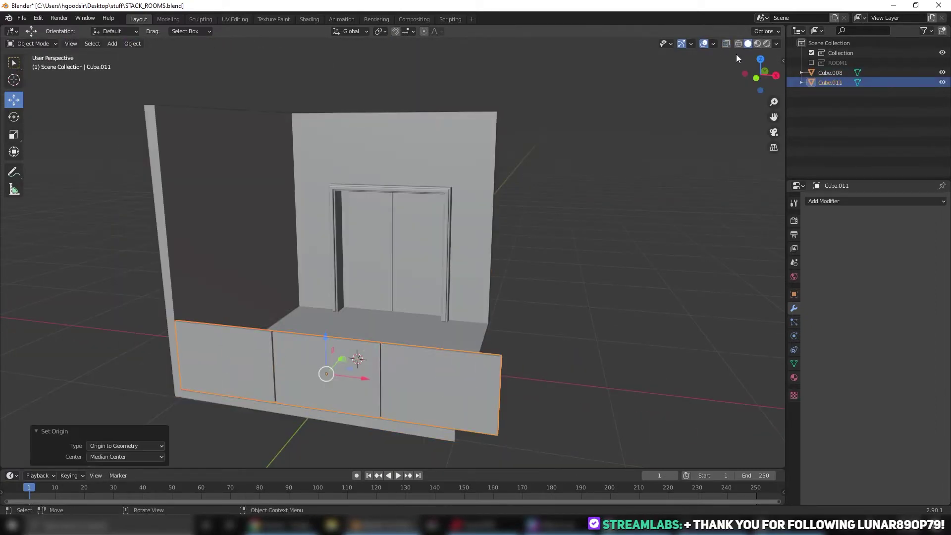
pyautogui.press('KP_1')
pyautogui.hotkey('shift', 'space')
pyautogui.press('s')
pyautogui.moveTo(448, 295); pyautogui.dragTo(444, 295)
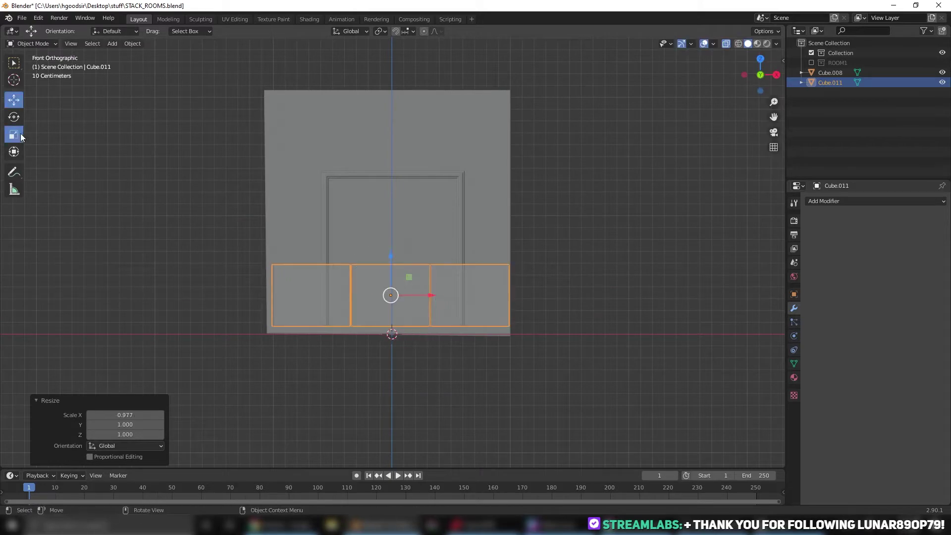
pyautogui.click(390, 263)
pyautogui.moveTo(390, 264)
pyautogui.mouseDown(button='middle')
pyautogui.moveTo(277, 353)
pyautogui.moveTo(521, 340)
pyautogui.mouseUp(button='middle')
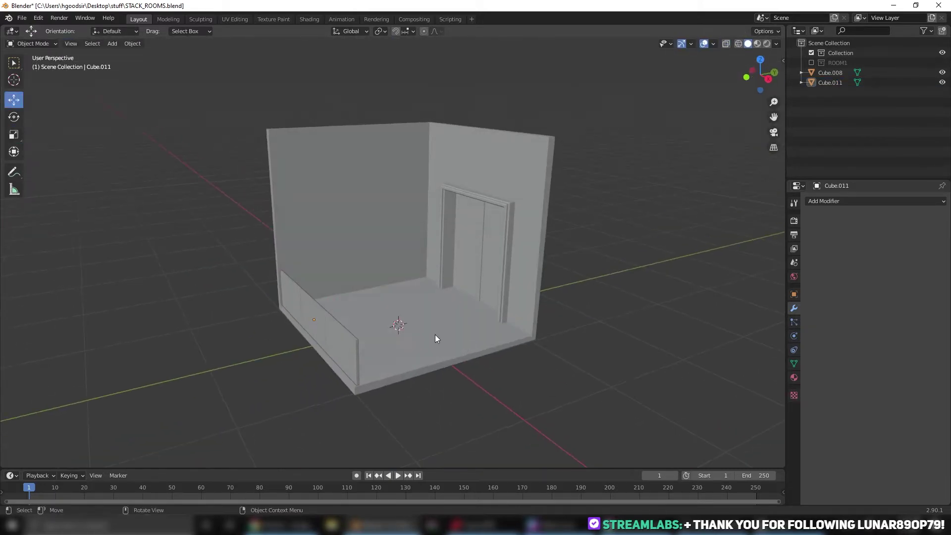
pyautogui.moveTo(435, 335)
pyautogui.mouseDown(button='middle')
pyautogui.moveTo(336, 260)
pyautogui.moveTo(649, 188)
pyautogui.mouseUp(button='middle')
# Add a circle, rotate it 90° on X, and place it against the back wall.
pyautogui.hotkey('shift', 'a')
pyautogui.click(476, 277)
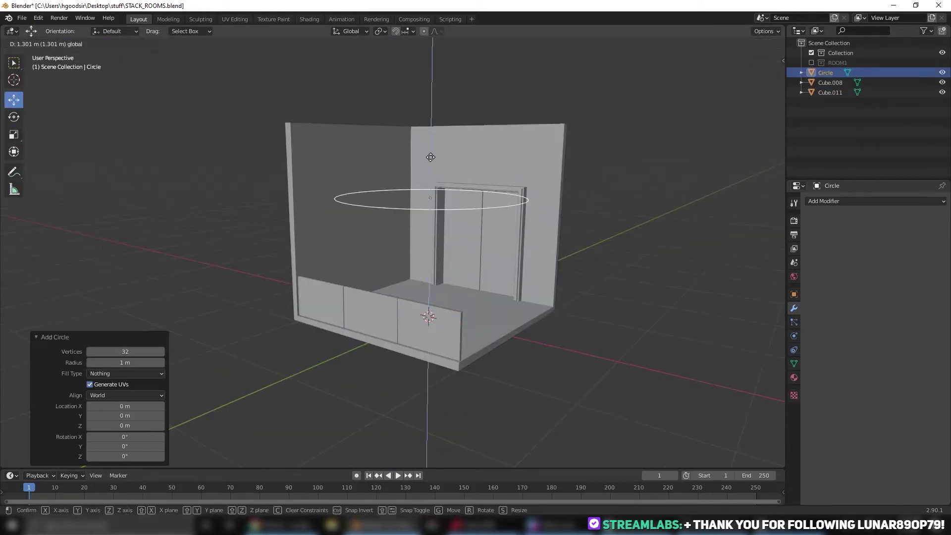
pyautogui.moveTo(426, 162); pyautogui.dragTo(481, 168, button='middle')
pyautogui.press('r')
pyautogui.press('x')
pyautogui.press('9')
pyautogui.press('0')
pyautogui.press('Return')
pyautogui.press('Tab')
pyautogui.moveTo(531, 215); pyautogui.dragTo(502, 222, button='middle')
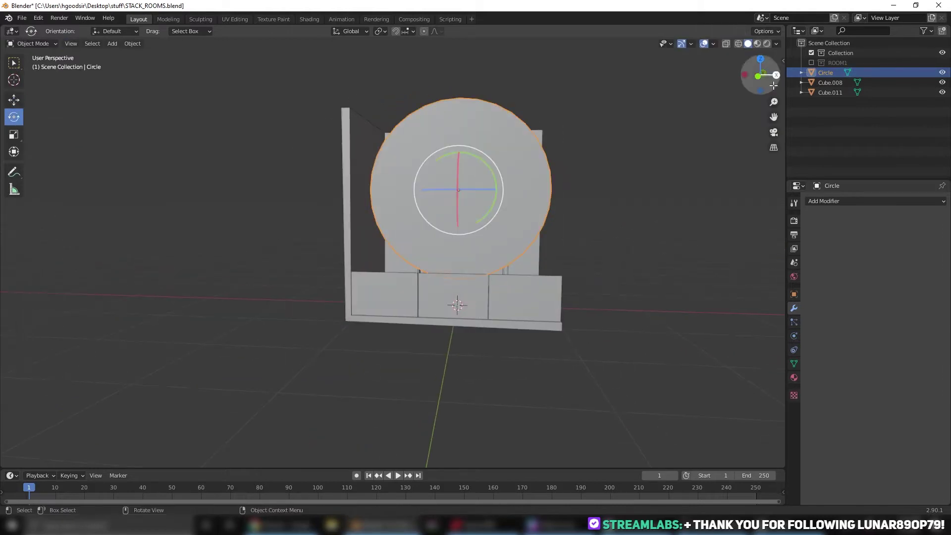
# Knife-cut straight across the circle's middle and delete its lower half.
pyautogui.press('Tab')
pyautogui.press('KP_1')
pyautogui.click(13, 260)
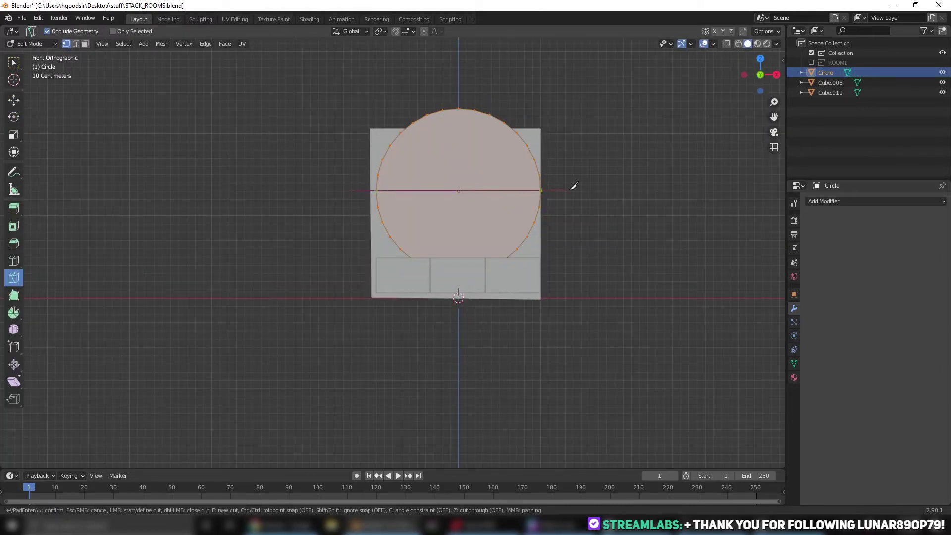
pyautogui.press('Return')
pyautogui.click(13, 100)
pyautogui.moveTo(446, 213); pyautogui.dragTo(472, 220, button='middle')
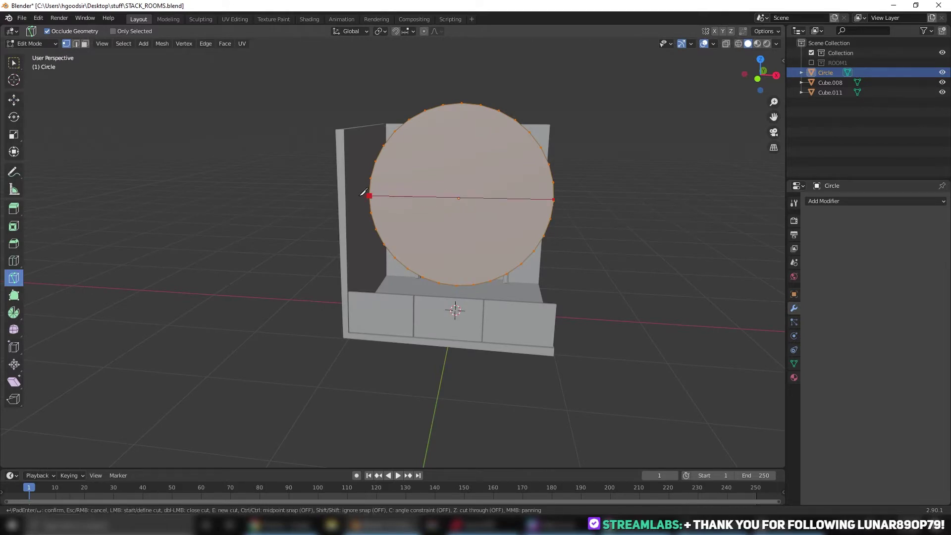
pyautogui.press('Return')
pyautogui.press('KP_1')
pyautogui.scroll(3, 671, 159)
pyautogui.moveTo(342, 356); pyautogui.dragTo(702, 135)
pyautogui.press('x')
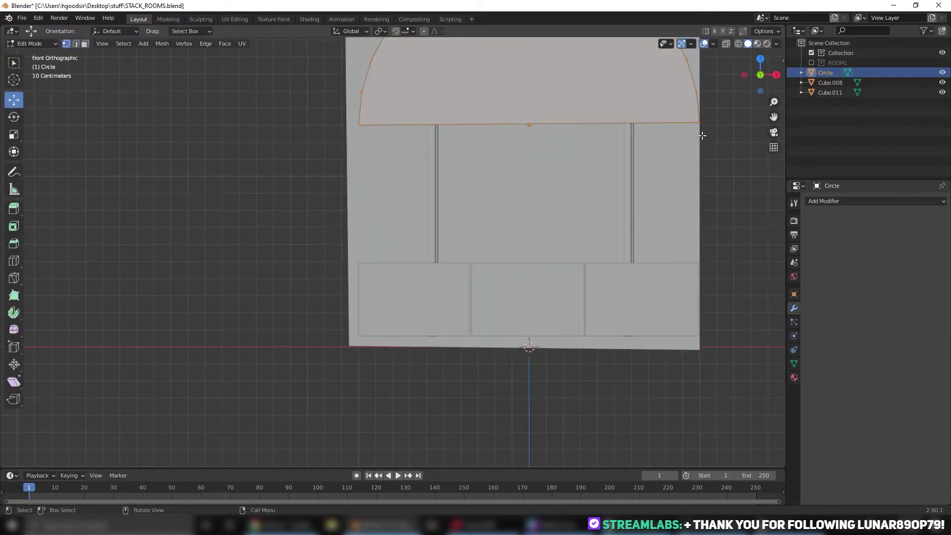
# Shrink the half circle above the doors, extrude it for depth, and inset a border.
pyautogui.press('Tab')
pyautogui.moveTo(487, 130); pyautogui.dragTo(446, 149, button='middle')
pyautogui.click(164, 44)
pyautogui.press('s')
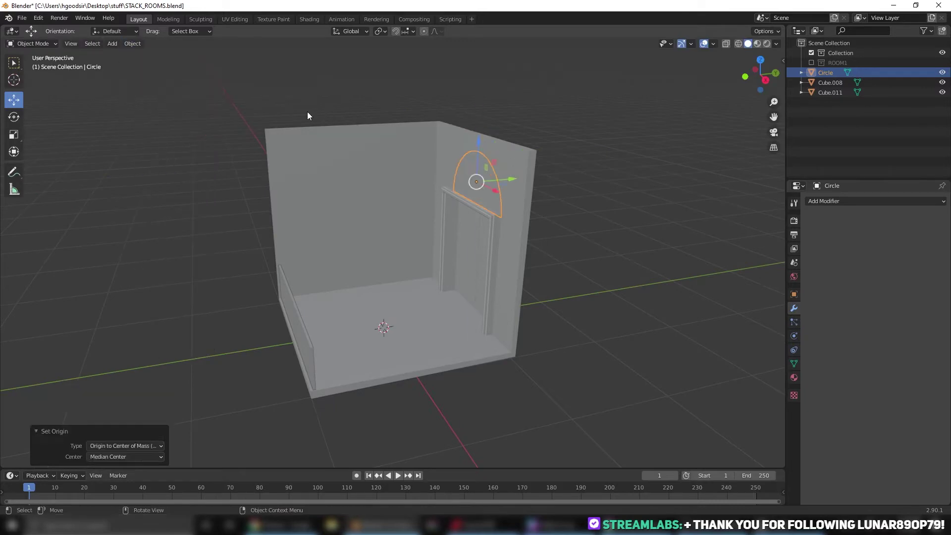
pyautogui.press('KP_Decimal')
pyautogui.press('Tab')
pyautogui.press('e')
pyautogui.click(369, 258)
pyautogui.press('i')
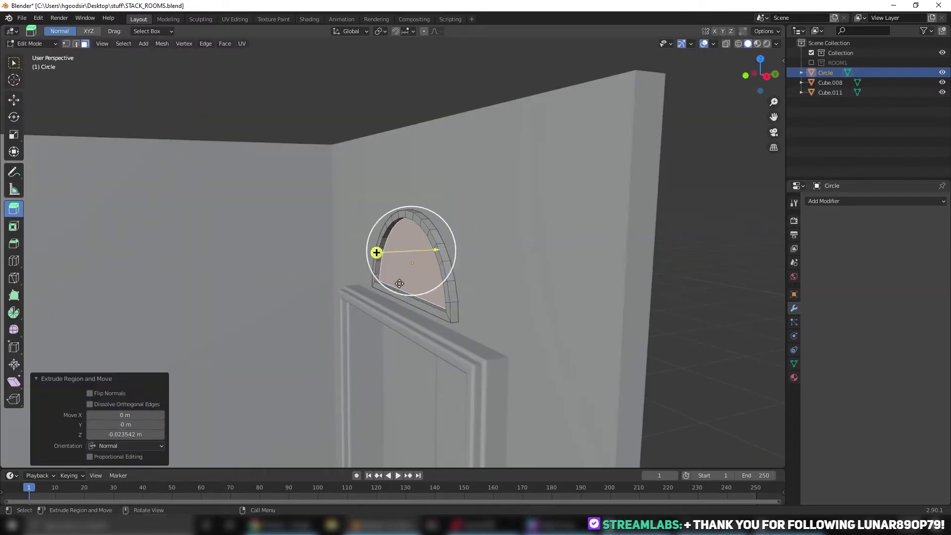
pyautogui.click(376, 252)
# Add a rim edge loop, push the sign's inner face back, and save the file.
pyautogui.hotkey('ctrl', 'r')
pyautogui.click(564, 294)
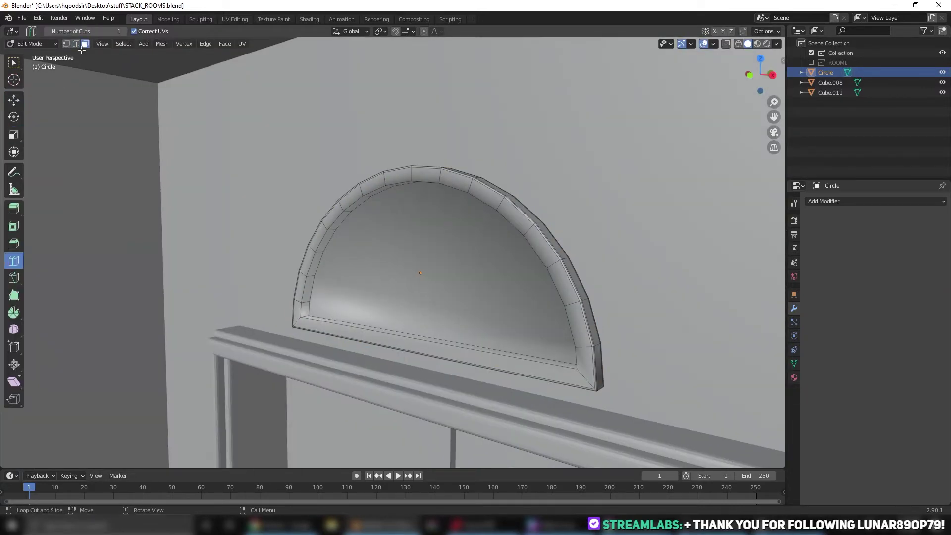
pyautogui.rightClick(373, 414)
pyautogui.click(372, 415)
pyautogui.press('Tab')
pyautogui.scroll(-5, 447, 286)
pyautogui.moveTo(447, 286); pyautogui.dragTo(403, 266, button='middle')
pyautogui.click(402, 265)
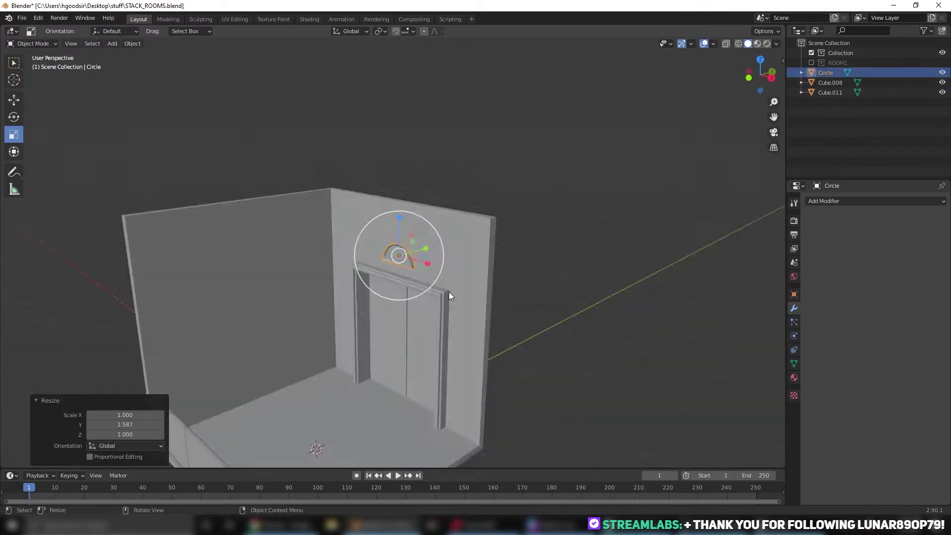
pyautogui.moveTo(449, 292); pyautogui.dragTo(430, 270, button='middle')
pyautogui.click(21, 18)
pyautogui.click(34, 81)
# Add a floor plane for the carpet with a second, glossy orange material slot.
pyautogui.click(112, 43)
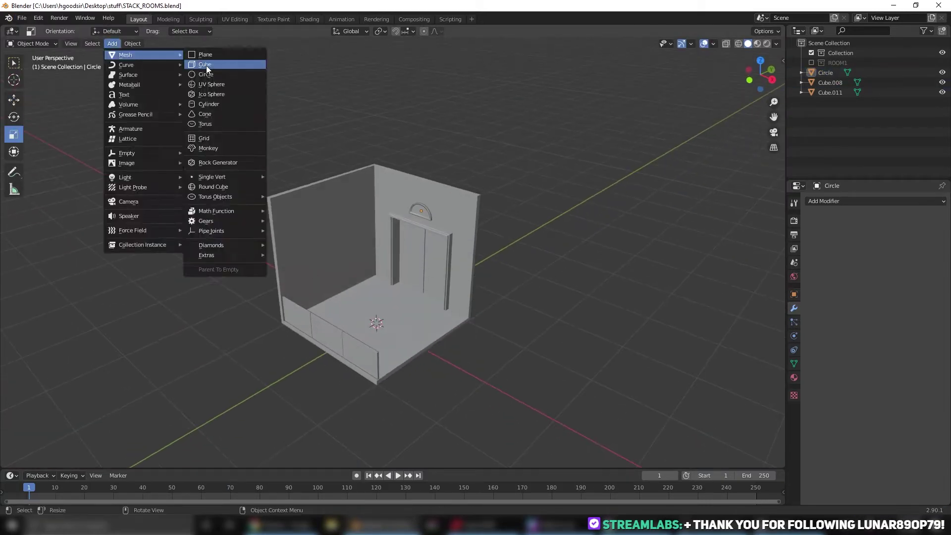
pyautogui.click(221, 55)
pyautogui.click(13, 99)
pyautogui.scroll(5, 429, 282)
pyautogui.moveTo(393, 228); pyautogui.dragTo(429, 282)
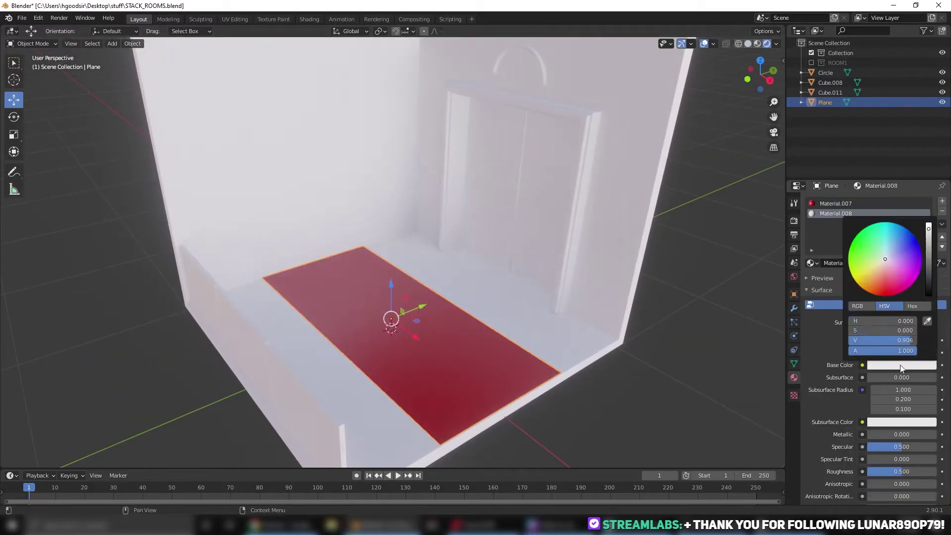
pyautogui.click(942, 201)
pyautogui.click(810, 263)
pyautogui.click(825, 164)
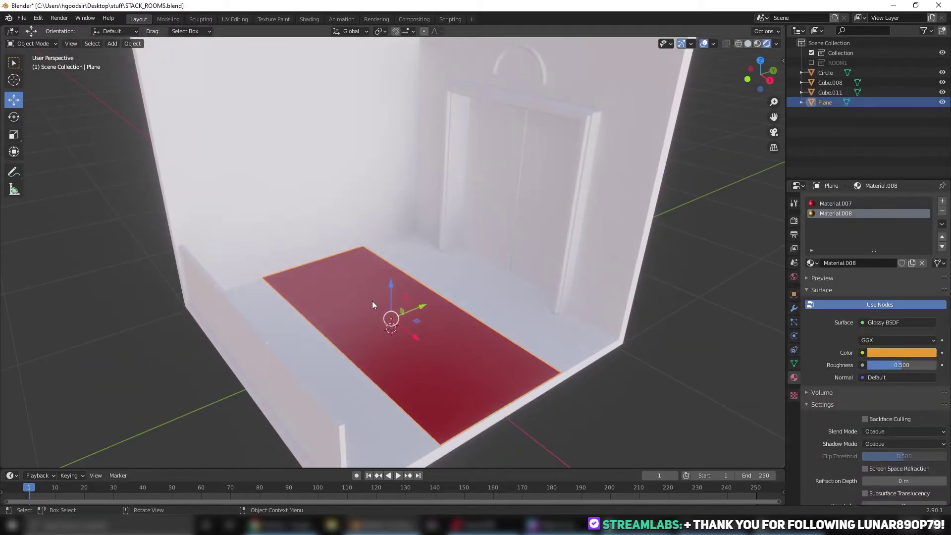
# Loop-cut and bevel two lengthwise stripes on the carpet and assign them orange.
pyautogui.press('Tab')
pyautogui.hotkey('ctrl', 'r')
pyautogui.click(329, 340)
pyautogui.rightClick(290, 178)
pyautogui.click(289, 351)
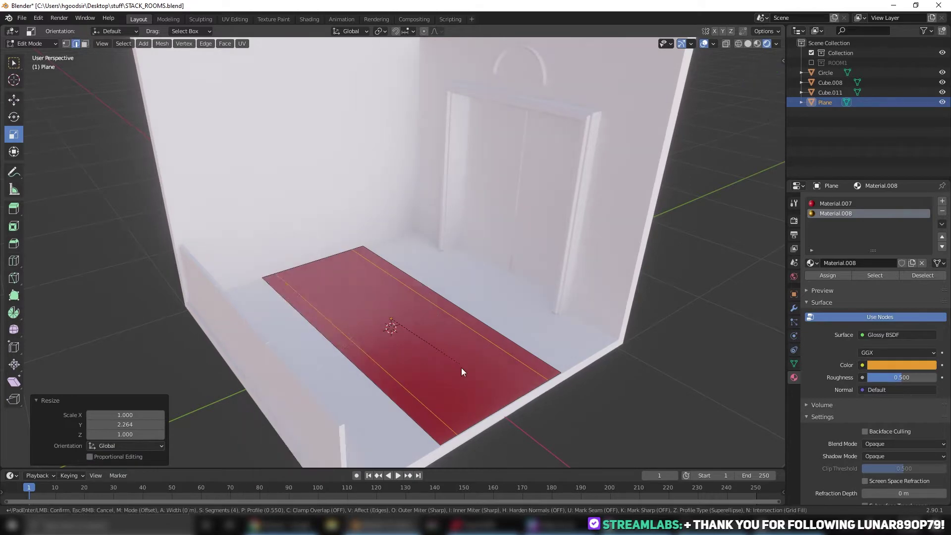
pyautogui.click(462, 372)
pyautogui.press('Tab')
pyautogui.scroll(-5, 251, 201)
pyautogui.moveTo(251, 202); pyautogui.dragTo(539, 340, button='middle')
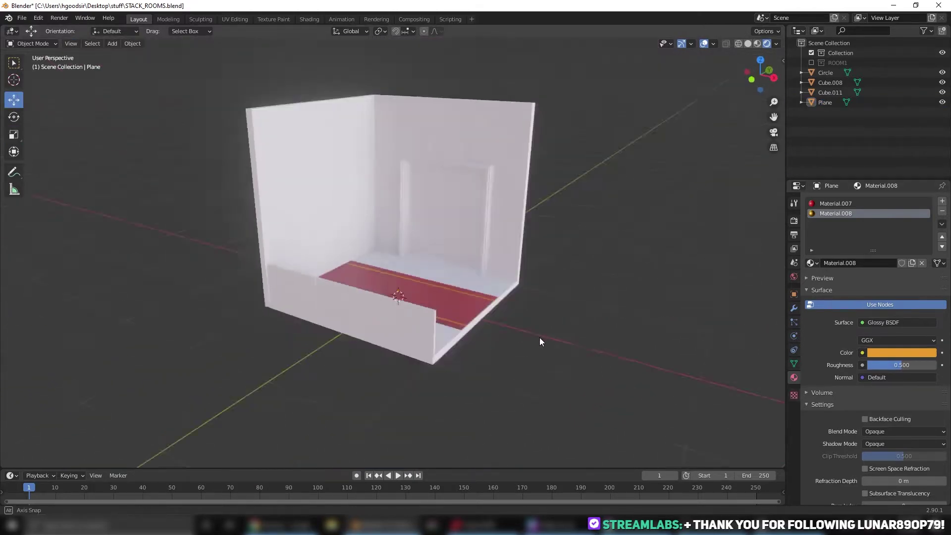
pyautogui.scroll(5, 540, 340)
pyautogui.moveTo(511, 387); pyautogui.dragTo(422, 296, button='middle')
# Add a cylinder rotated 90° on X, shrunk into a thin roll at the carpet's front end.
pyautogui.click(112, 43)
pyautogui.click(203, 107)
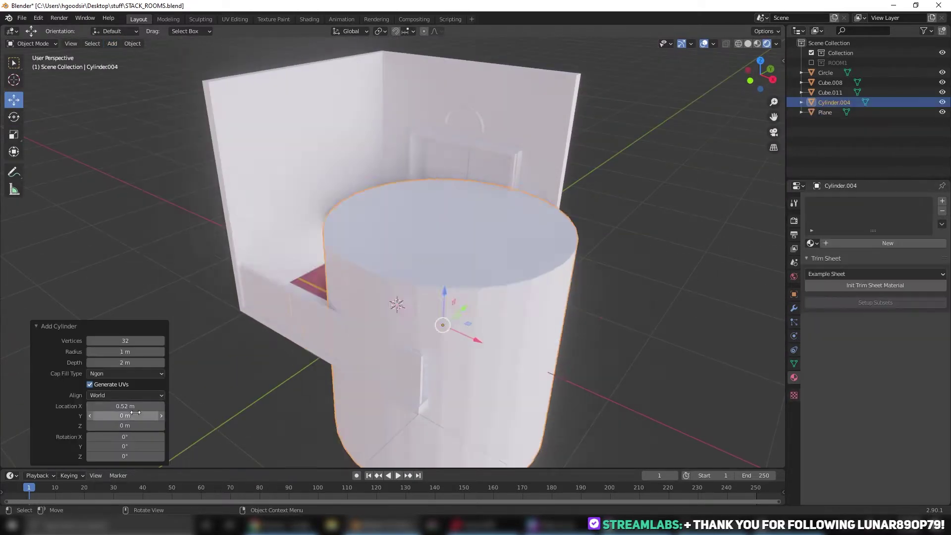
pyautogui.press('r')
pyautogui.press('x')
pyautogui.press('9')
pyautogui.press('0')
pyautogui.press('Return')
pyautogui.press('s')
pyautogui.click(422, 291)
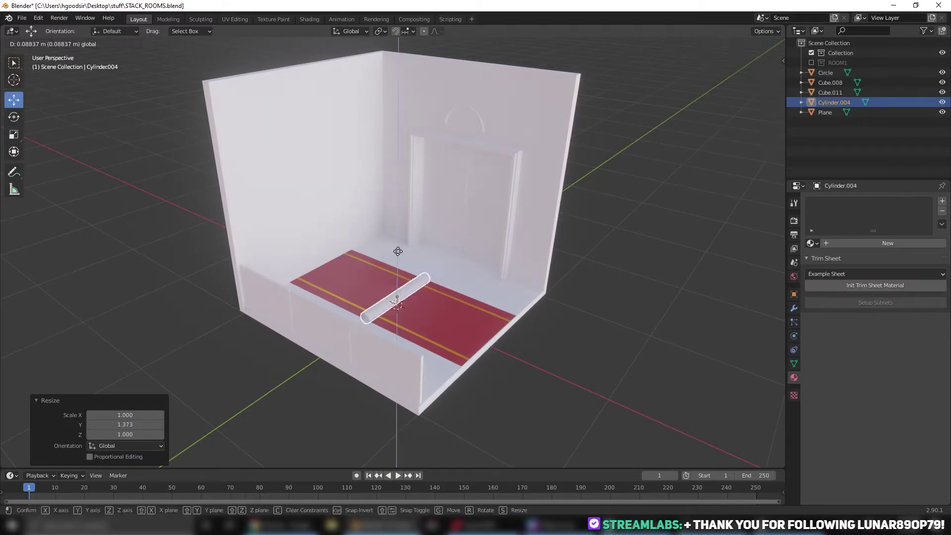
pyautogui.click(397, 251)
# Give the roll the red carpet material and select the low front wall.
pyautogui.click(811, 243)
pyautogui.click(872, 259)
pyautogui.click(830, 92)
pyautogui.click(812, 243)
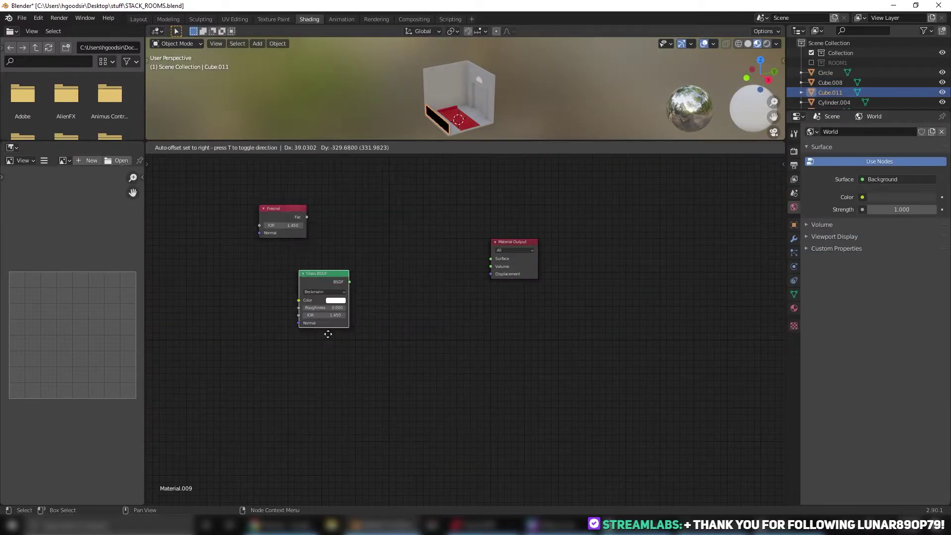
# Add a second Glass BSDF, feed both into the Mix Shader, and link it to Material Output.
pyautogui.click(322, 341)
pyautogui.hotkey('shift', 'a')
pyautogui.click(304, 169)
pyautogui.write('g')
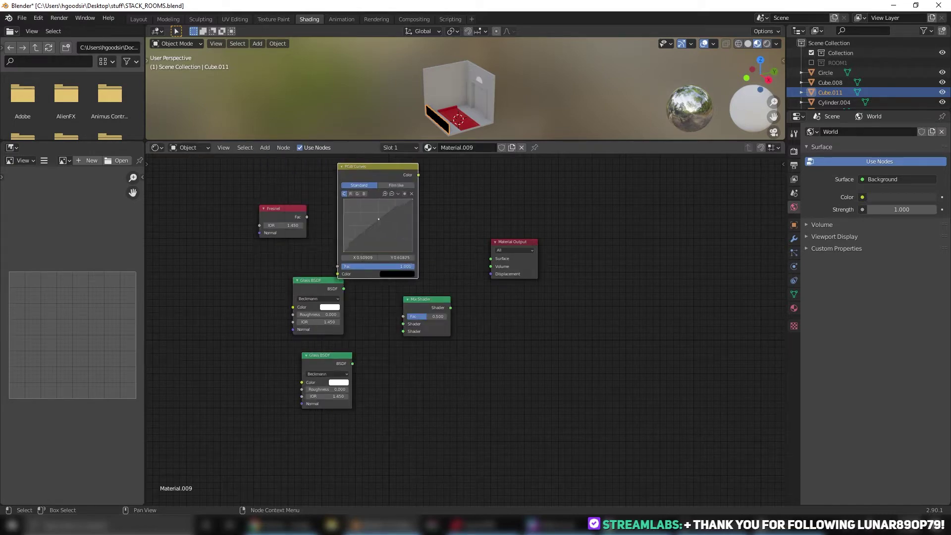
pyautogui.moveTo(418, 175); pyautogui.dragTo(404, 316)
pyautogui.moveTo(343, 288); pyautogui.dragTo(403, 324)
pyautogui.moveTo(495, 141); pyautogui.dragTo(495, 278)
# Set Alpha Hashed blending, enable Screen Space Refraction, and turn on Backface Culling.
pyautogui.scroll(5, 542, 174)
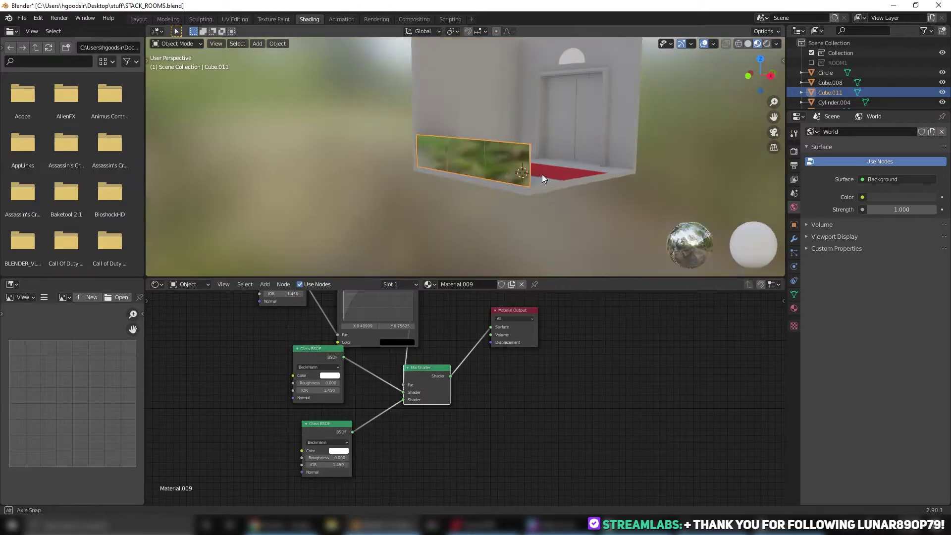
pyautogui.click(794, 308)
pyautogui.click(904, 330)
pyautogui.click(795, 151)
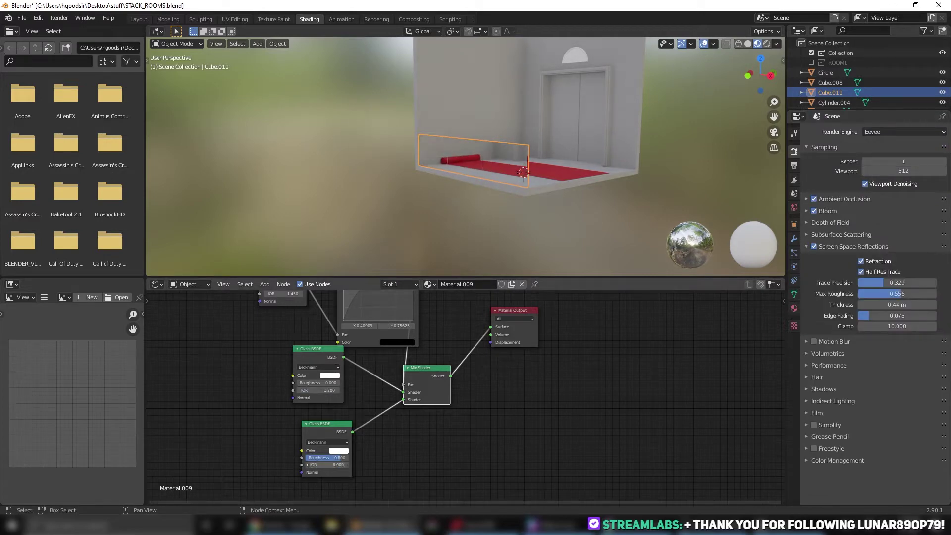
pyautogui.click(794, 308)
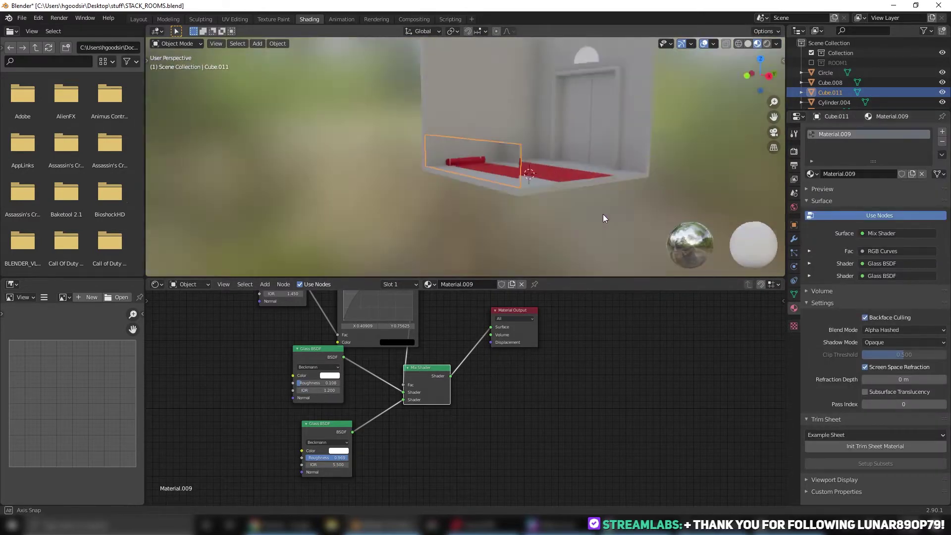
pyautogui.click(865, 317)
pyautogui.click(138, 19)
pyautogui.scroll(-4, 370, 198)
# Give the door panels the glossy orange material and save the file.
pyautogui.click(421, 219)
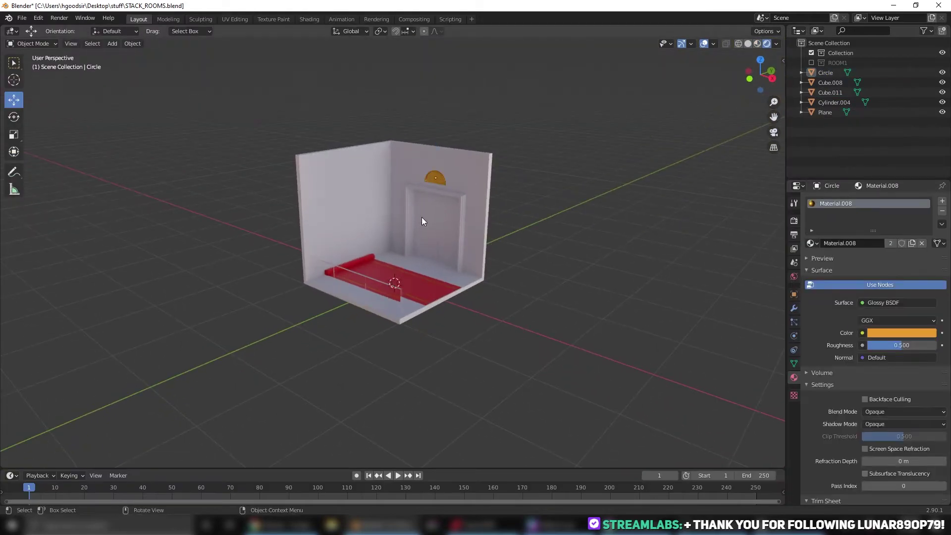
pyautogui.press('Tab')
pyautogui.hotkey('ctrl', 'z')
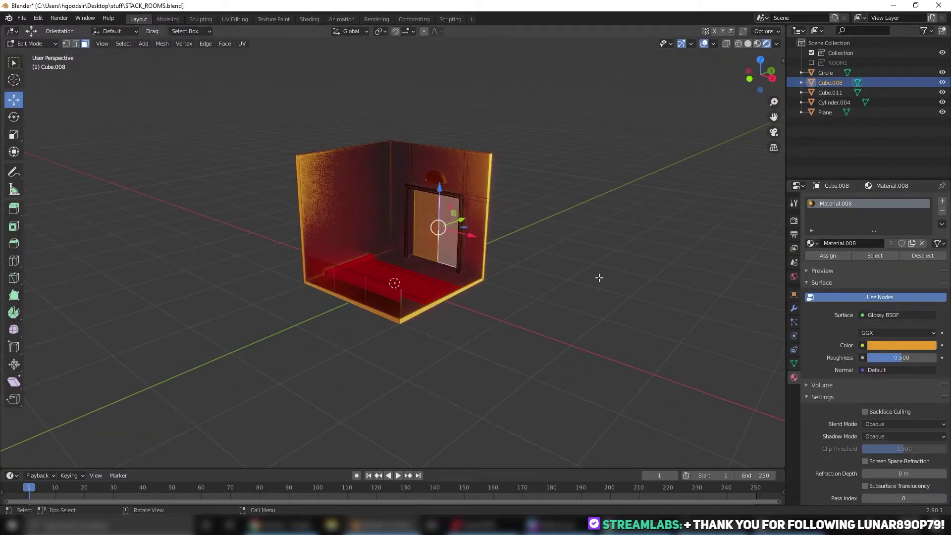
pyautogui.hotkey('ctrl', 'z')
pyautogui.scroll(10, 434, 235)
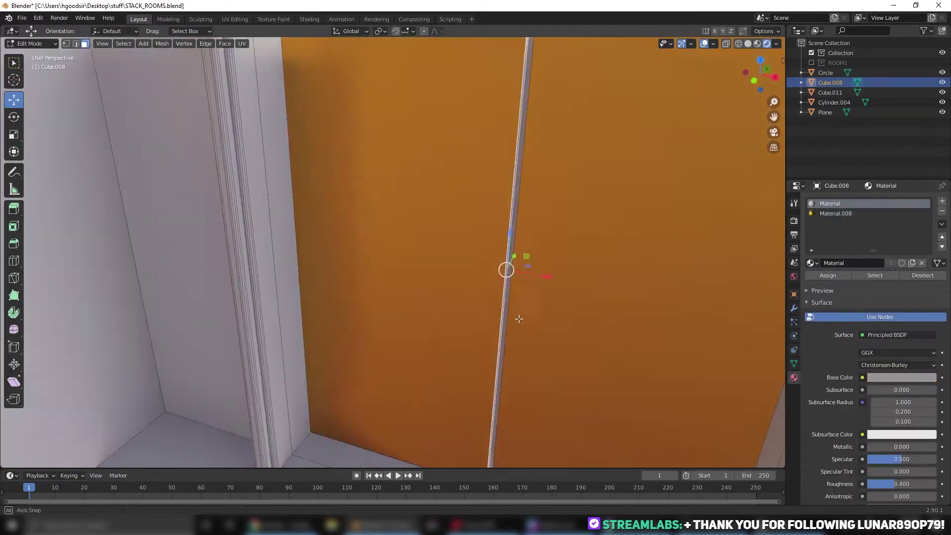
pyautogui.scroll(-10, 463, 357)
pyautogui.click(614, 185)
pyautogui.hotkey('ctrl', 's')
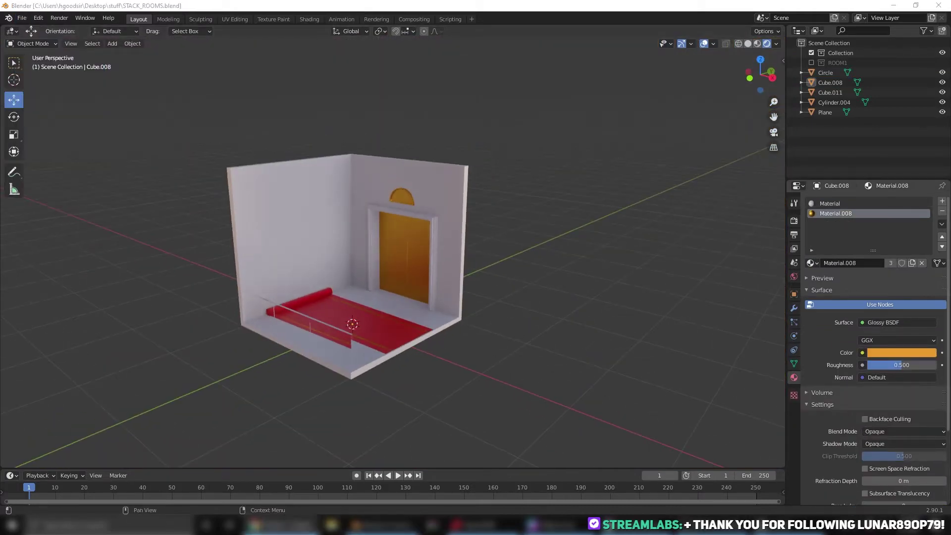
# Add a cube, flatten it into a thin panel, and slide it along X to the left wall.
pyautogui.moveTo(377, 318); pyautogui.dragTo(420, 282, button='middle')
pyautogui.hotkey('shift', 'a')
pyautogui.click(213, 64)
pyautogui.press('s')
pyautogui.press('y')
pyautogui.click(375, 258)
pyautogui.press('g')
pyautogui.press('x')
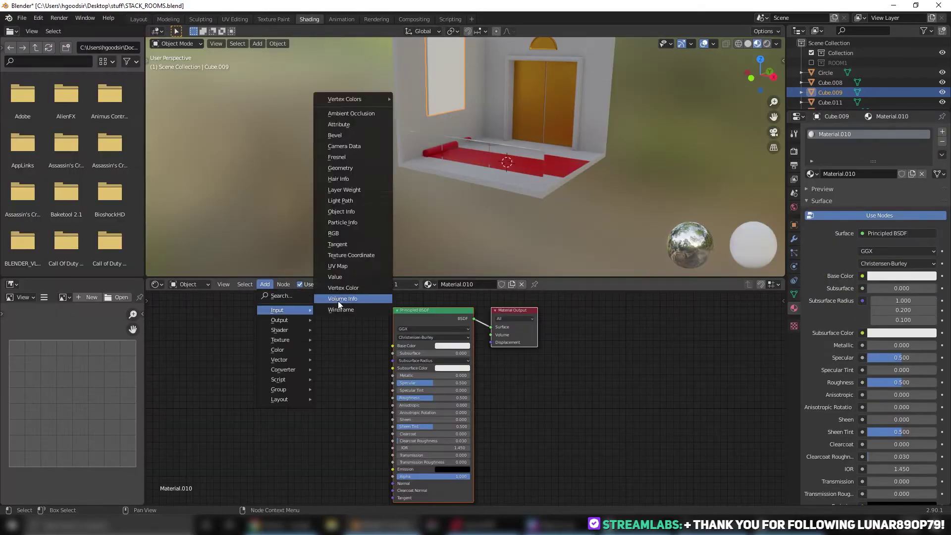
# Add an Image Texture loading COD_LIVE.jpg and link its Color into Base Color.
pyautogui.moveTo(312, 344); pyautogui.dragTo(393, 346)
pyautogui.click(295, 361)
pyautogui.scroll(-5, 644, 223)
pyautogui.scroll(-3, 594, 307)
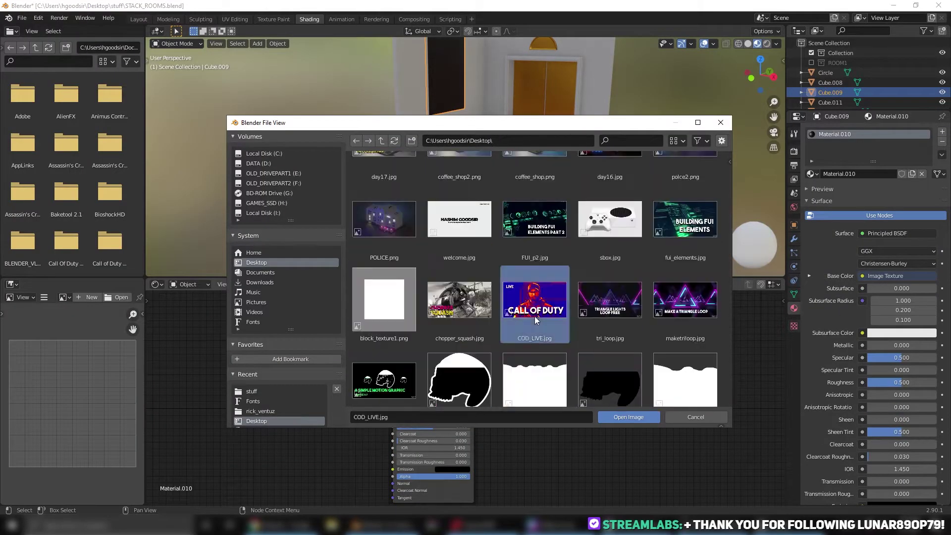
pyautogui.doubleClick(534, 316)
# Switch to UV Editing and select the door frame's top face.
pyautogui.click(235, 18)
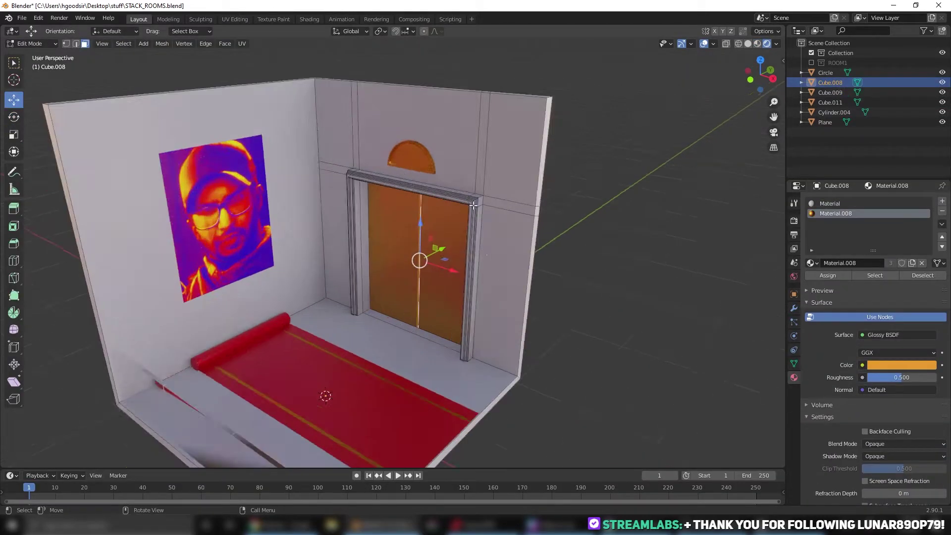
pyautogui.scroll(4, 474, 204)
pyautogui.click(574, 176)
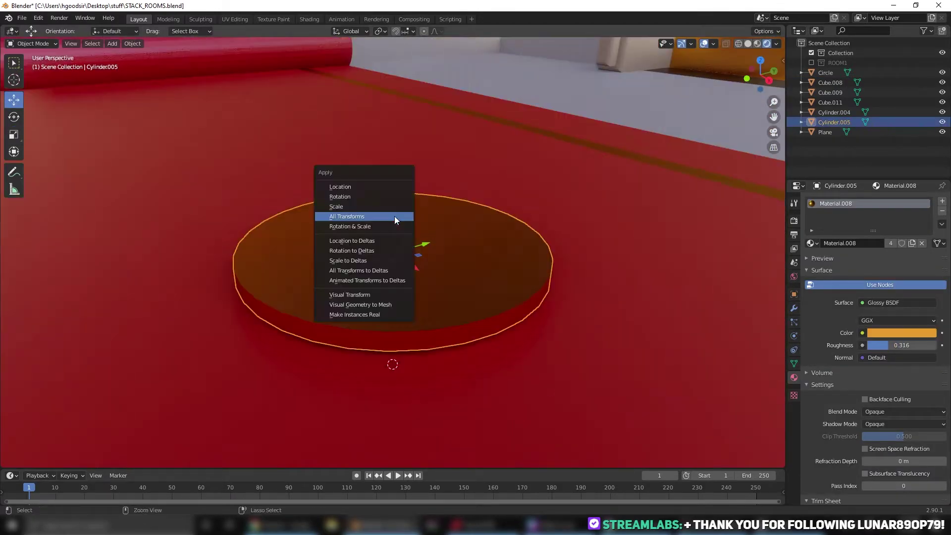
# Apply the disk's transforms, inset its top into a pole, and set origin to geometry.
pyautogui.click(303, 314)
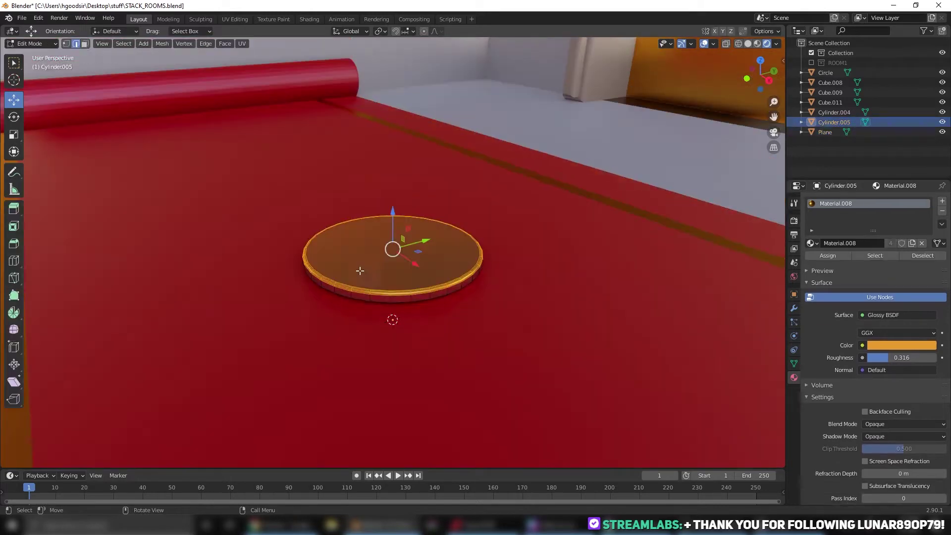
pyautogui.press('3')
pyautogui.press('i')
pyautogui.click(392, 228)
pyautogui.scroll(-5, 392, 228)
pyautogui.scroll(-5, 135, 116)
pyautogui.click(123, 43)
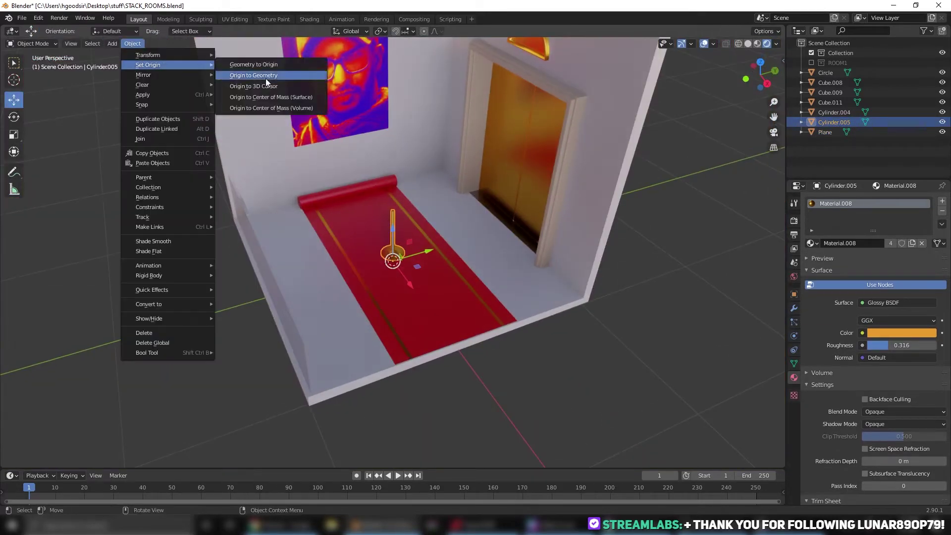
pyautogui.click(149, 63)
pyautogui.scroll(8, 432, 180)
# Cap the pole with a UV sphere scaled down and lowered onto its top.
pyautogui.click(167, 89)
pyautogui.scroll(-5, 393, 298)
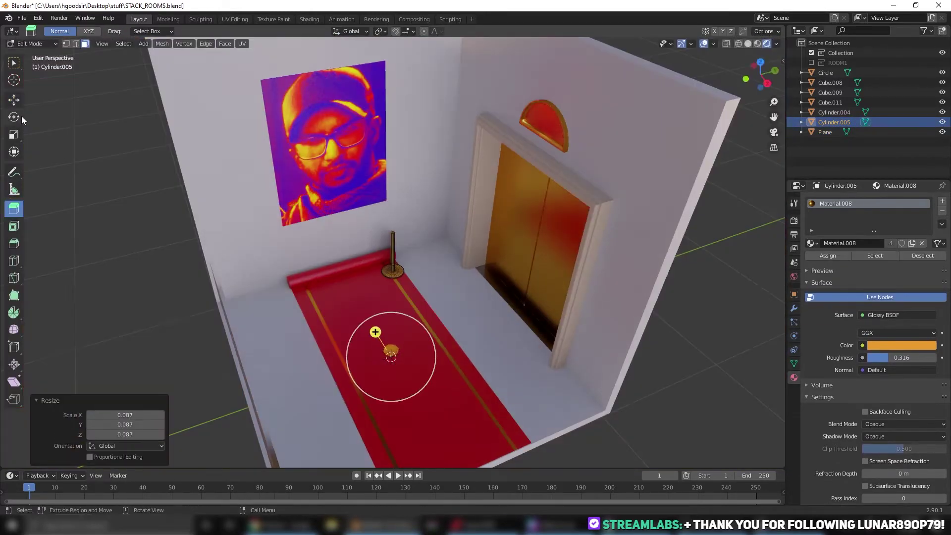
pyautogui.press('KP_7')
pyautogui.scroll(8, 392, 247)
pyautogui.moveTo(392, 248); pyautogui.dragTo(409, 297, button='middle')
pyautogui.moveTo(392, 213); pyautogui.dragTo(408, 328)
pyautogui.scroll(-3, 408, 328)
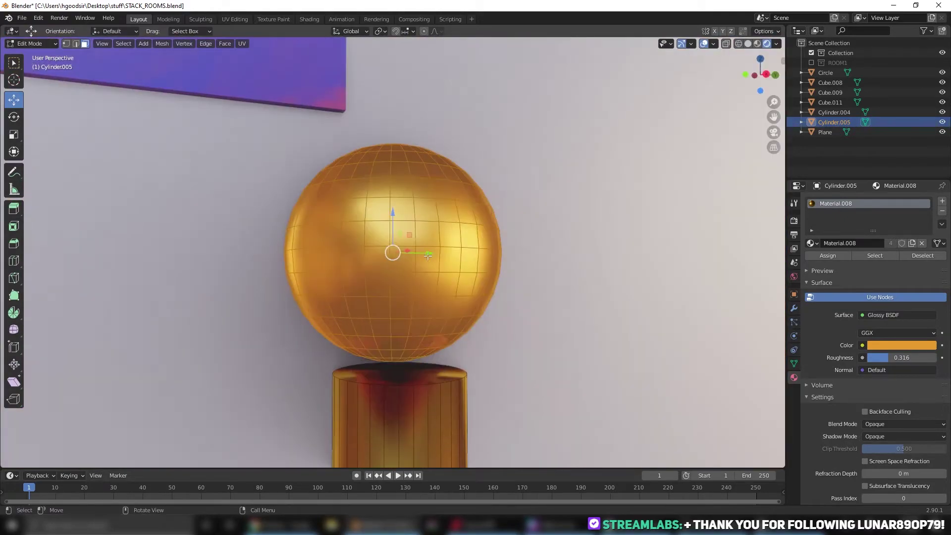
pyautogui.press('p')
# Duplicate the golden post across the carpet and save the file.
pyautogui.press('Tab')
pyautogui.scroll(-5, 408, 297)
pyautogui.press('g')
pyautogui.moveTo(408, 297); pyautogui.dragTo(376, 278, button='middle')
pyautogui.click(362, 304)
pyautogui.click(347, 233)
pyautogui.scroll(-3, 377, 268)
pyautogui.scroll(2, 386, 267)
pyautogui.hotkey('ctrl', 's')
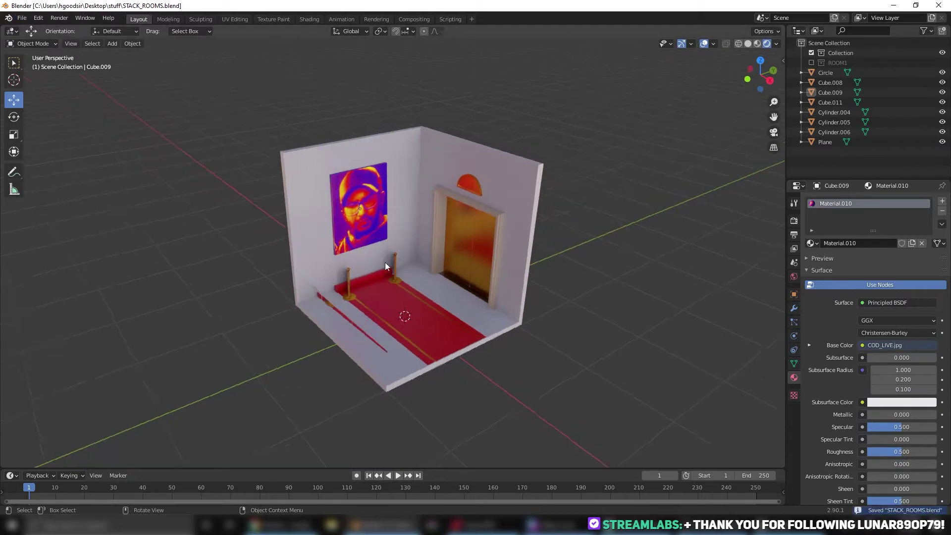
pyautogui.press('KP_3')
pyautogui.hotkey('shift', 'a')
# Add a Bezier curve for the rope and a small Bezier circle as its profile.
pyautogui.click(218, 62)
pyautogui.press('Tab')
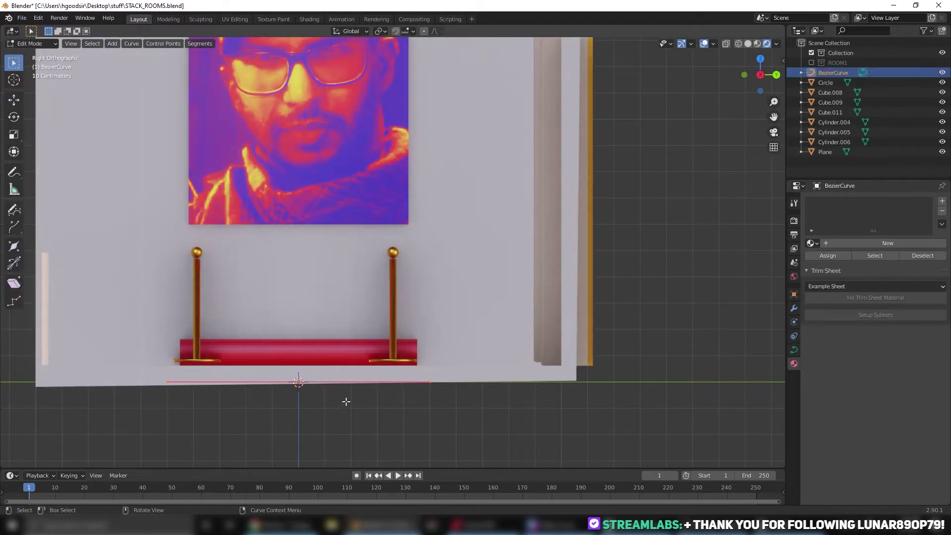
pyautogui.press('Tab')
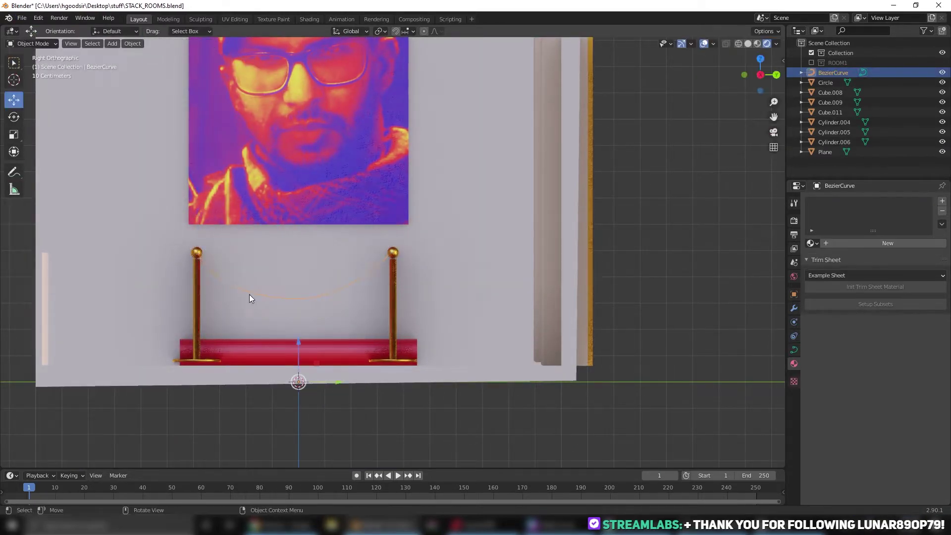
pyautogui.moveTo(248, 294); pyautogui.dragTo(198, 149, button='middle')
pyautogui.click(112, 44)
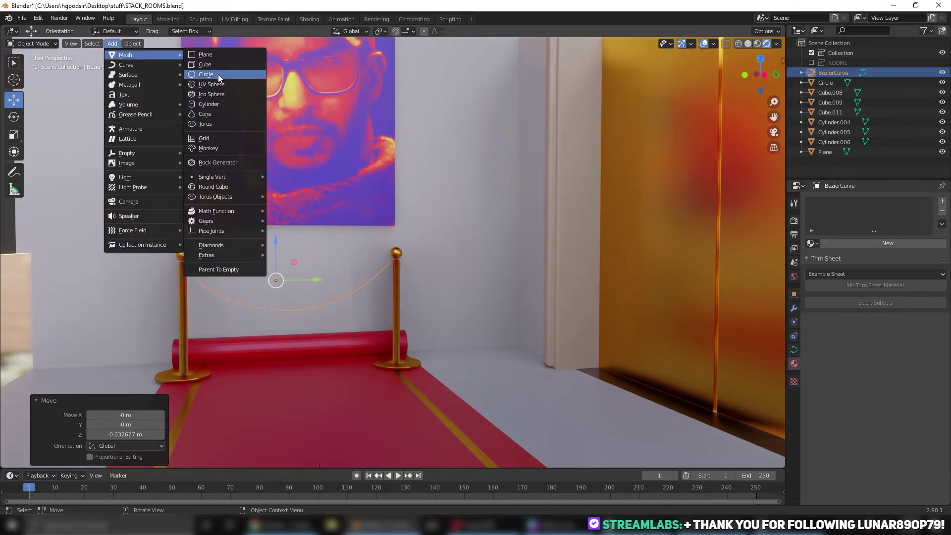
pyautogui.click(206, 75)
pyautogui.press('s')
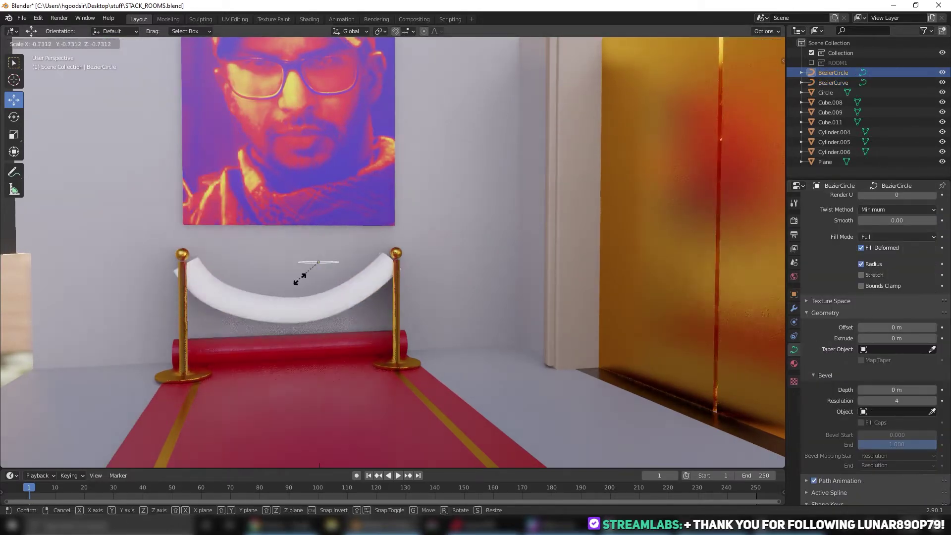
pyautogui.click(300, 280)
pyautogui.scroll(-2, 300, 280)
# Move the rope's points to the post tops and convert the rope to a mesh.
pyautogui.press('Tab')
pyautogui.moveTo(298, 278)
pyautogui.mouseDown(button='middle')
pyautogui.moveTo(255, 332)
pyautogui.moveTo(298, 277)
pyautogui.mouseUp(button='middle')
pyautogui.press('g')
pyautogui.click(255, 332)
pyautogui.press('Tab')
pyautogui.scroll(-3, 347, 288)
pyautogui.rightClick(360, 294)
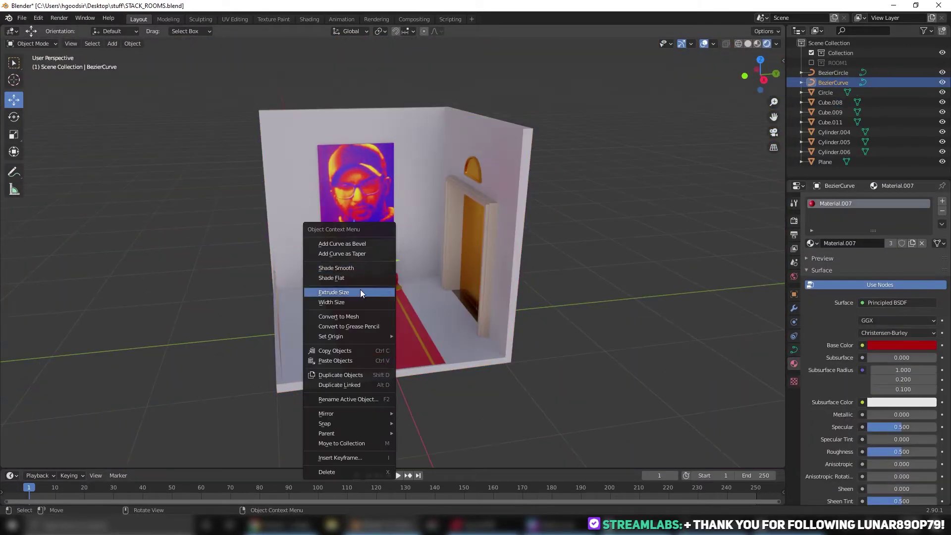
pyautogui.click(342, 316)
pyautogui.scroll(5, 342, 317)
# Loop-cut rings near the rope ends for gold bands and save the file.
pyautogui.click(96, 238)
pyautogui.moveTo(132, 218); pyautogui.dragTo(652, 214, button='middle')
pyautogui.press('Tab')
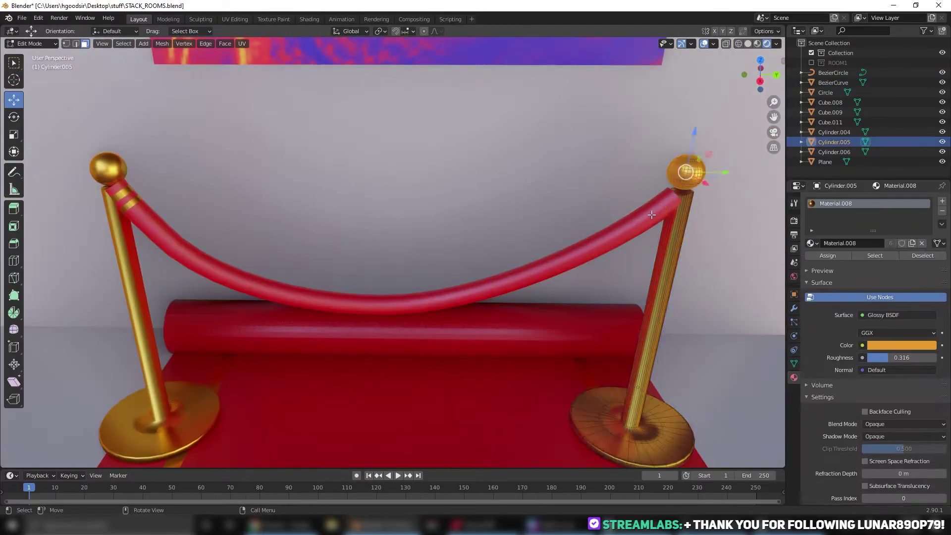
pyautogui.press('Tab')
pyautogui.click(652, 215)
pyautogui.press('Tab')
pyautogui.click(14, 260)
pyautogui.click(645, 218)
pyautogui.press('Tab')
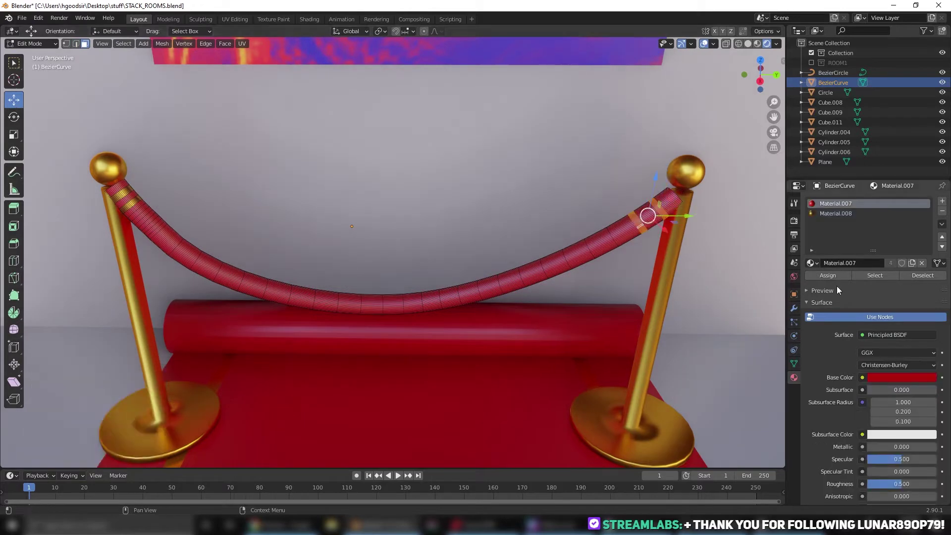
pyautogui.scroll(-8, 390, 270)
pyautogui.hotkey('ctrl', 's')
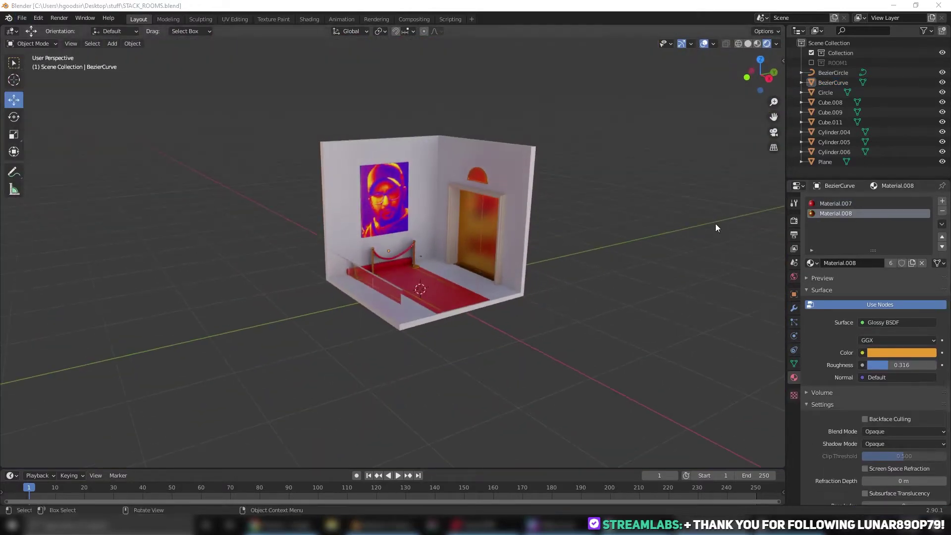
# Add a small cube and move it up along Z into the golden arch.
pyautogui.scroll(3, 420, 288)
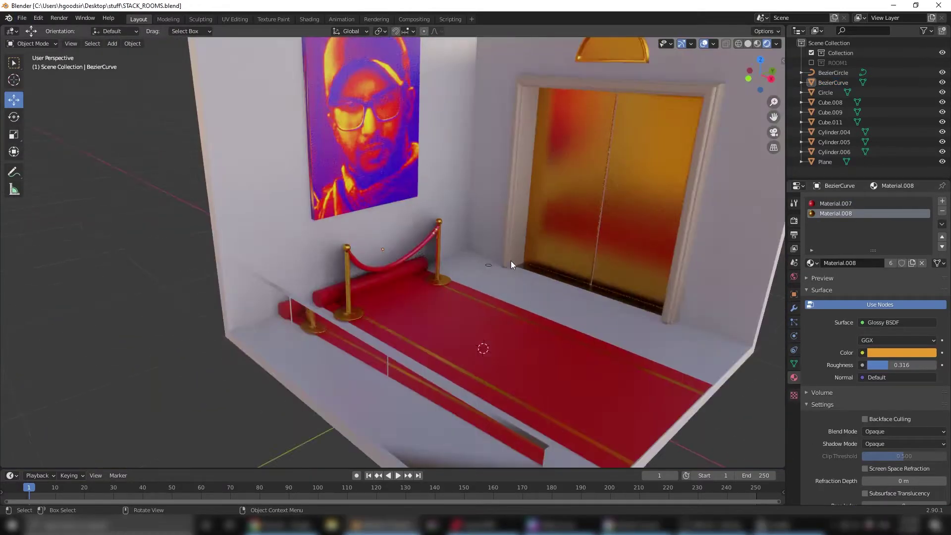
pyautogui.click(112, 44)
pyautogui.click(209, 74)
pyautogui.press('s')
pyautogui.click(404, 250)
pyautogui.press('KP_1')
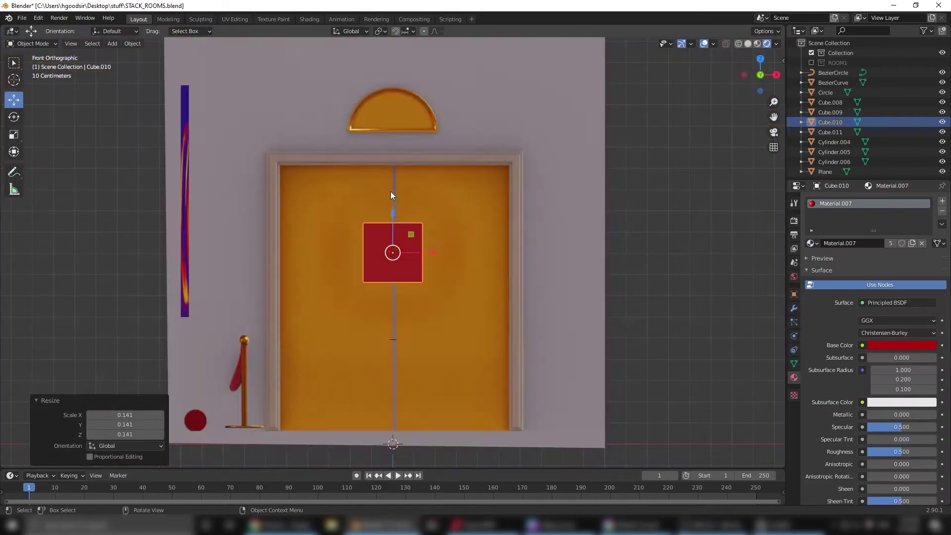
pyautogui.press('Tab')
pyautogui.press('g')
pyautogui.press('z')
pyautogui.click(216, 73)
# Squeeze the cube into a thin red needle inside the arch sign.
pyautogui.moveTo(435, 87); pyautogui.dragTo(404, 87)
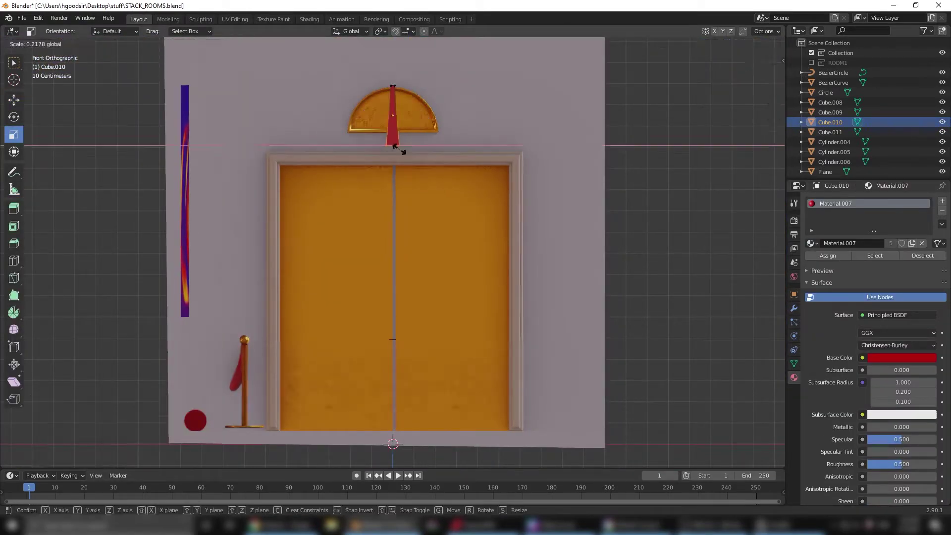
pyautogui.moveTo(404, 90); pyautogui.dragTo(14, 106, button='middle')
pyautogui.click(559, 53)
pyautogui.press('KP_1')
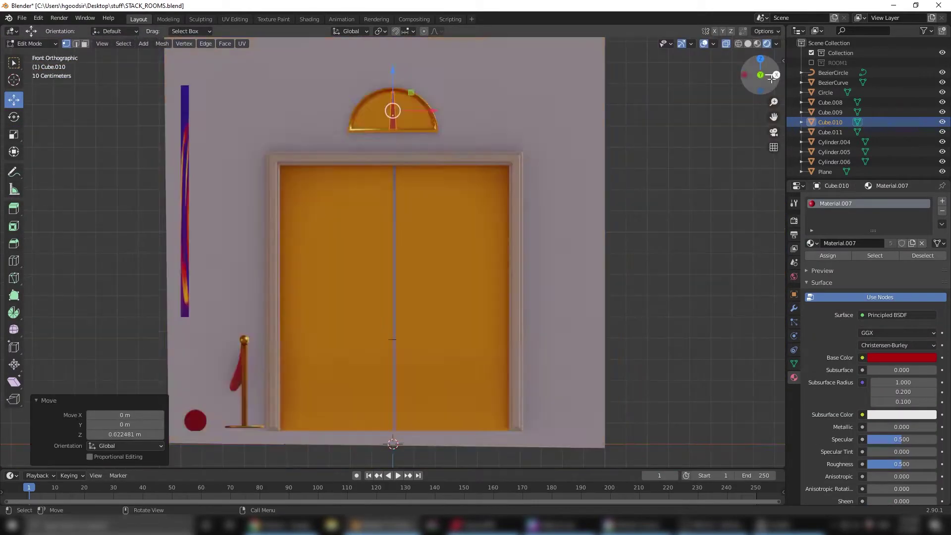
pyautogui.press('KP_Decimal')
pyautogui.moveTo(377, 277); pyautogui.dragTo(393, 325, button='middle')
pyautogui.click(421, 172)
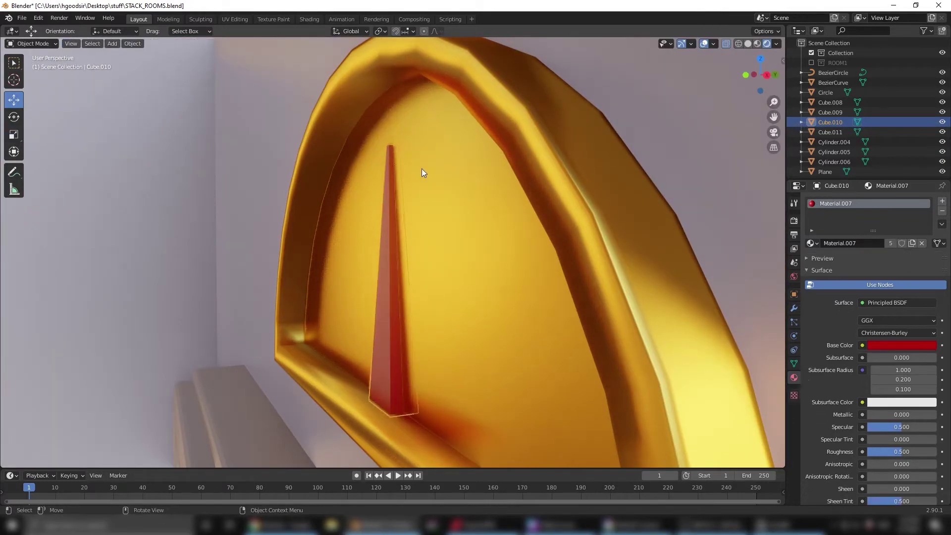
pyautogui.press('Tab')
pyautogui.scroll(-8, 426, 329)
pyautogui.moveTo(427, 259); pyautogui.dragTo(680, 187, button='middle')
# Add a point light, lower it just below the painting, and colour it yellow.
pyautogui.click(113, 44)
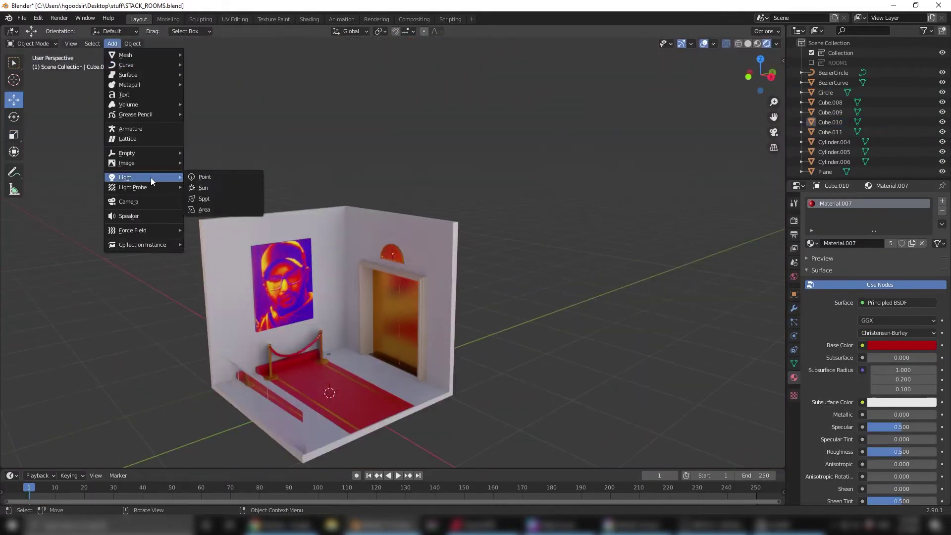
pyautogui.click(198, 178)
pyautogui.press('g')
pyautogui.press('z')
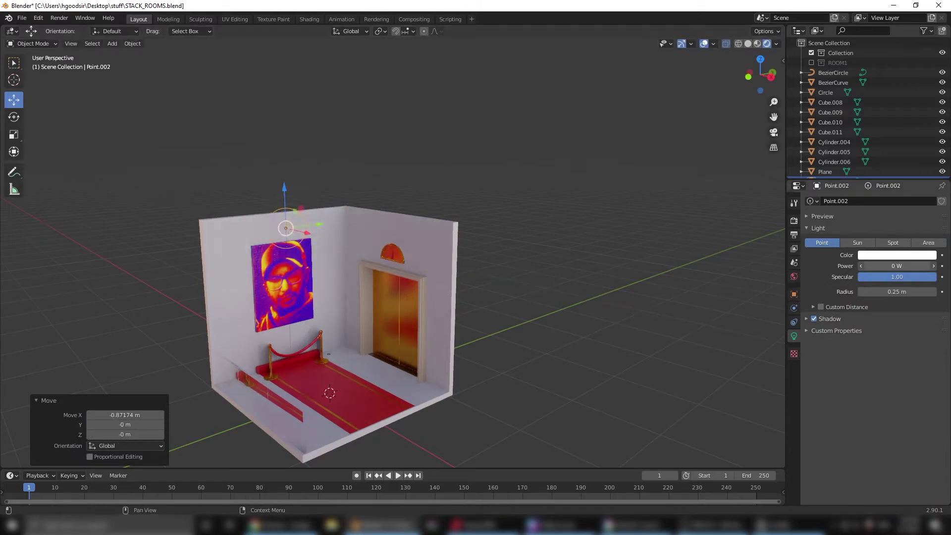
pyautogui.press('g')
pyautogui.press('z')
pyautogui.click(291, 305)
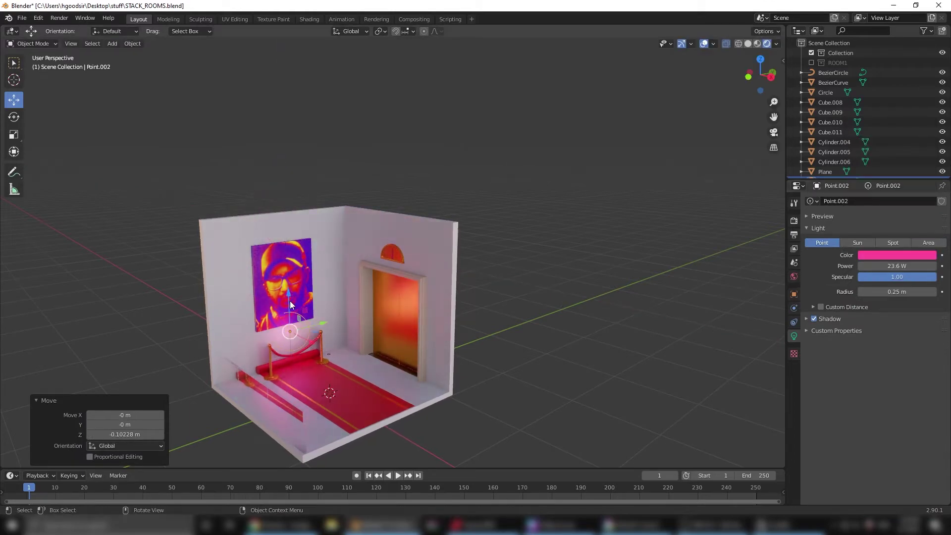
pyautogui.click(313, 346)
pyautogui.click(897, 256)
pyautogui.click(882, 198)
pyautogui.moveTo(446, 248); pyautogui.dragTo(545, 223, button='middle')
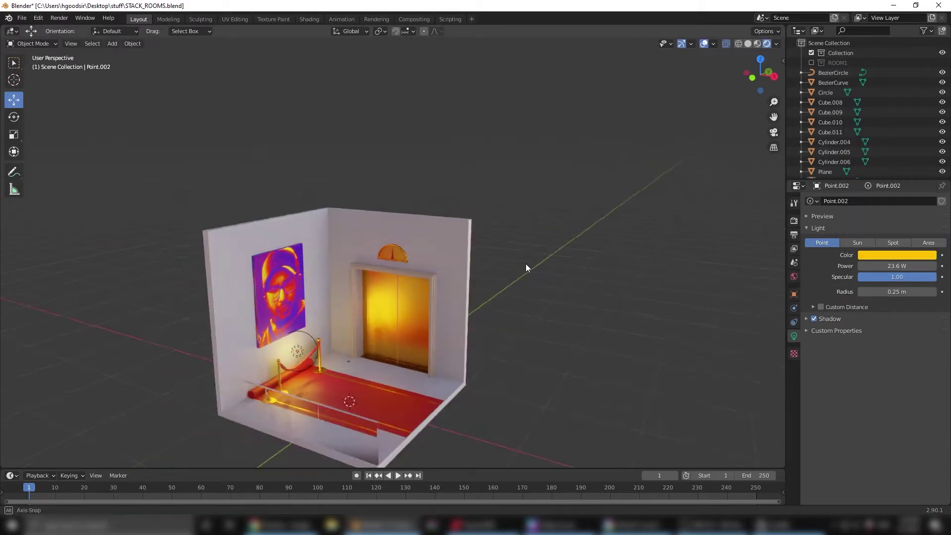
# Name the collection ROOM2, delete a leftover object, and show both rooms again.
pyautogui.write('c')
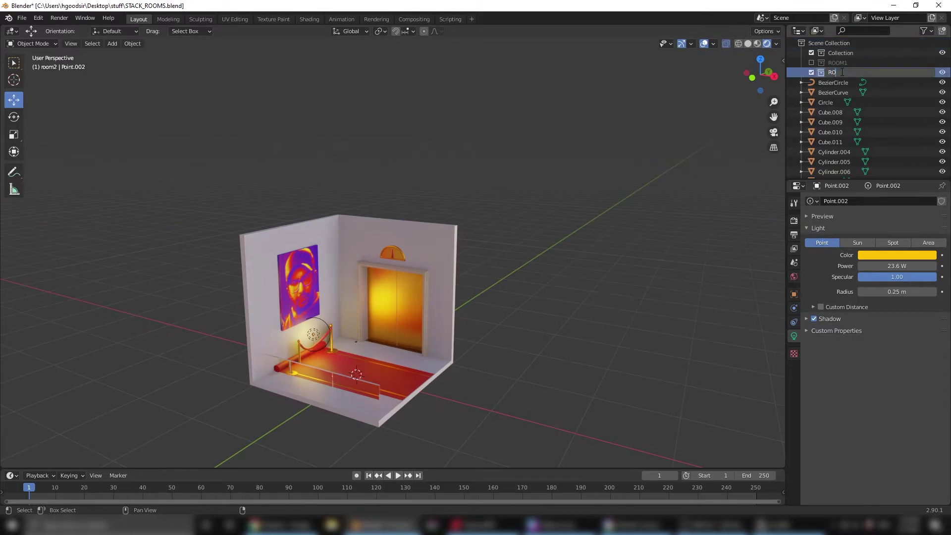
pyautogui.write('OM2')
pyautogui.press('Return')
pyautogui.click(812, 72)
pyautogui.click(811, 63)
pyautogui.press('x')
pyautogui.click(811, 63)
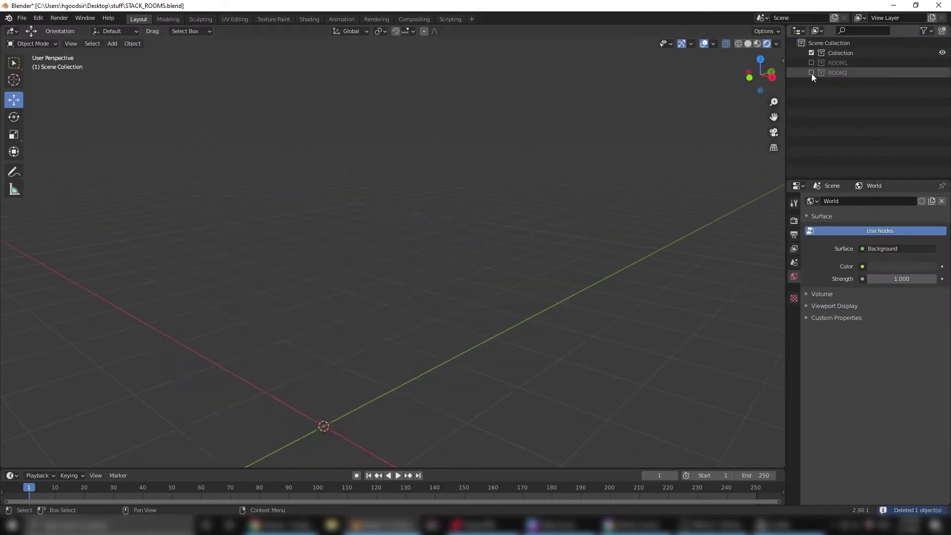
pyautogui.click(811, 62)
# Raise all ROOM2 objects about 2 m along Z to stack it atop ROOM1.
pyautogui.click(839, 95)
pyautogui.press('g')
pyautogui.press('z')
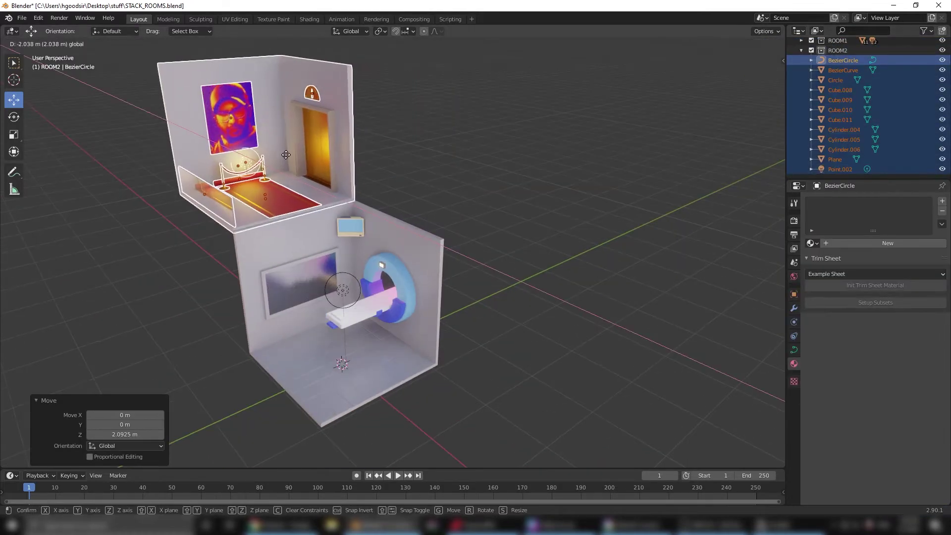
pyautogui.click(253, 119)
pyautogui.moveTo(253, 119); pyautogui.dragTo(598, 192, button='middle')
pyautogui.hotkey('alt', 'a')
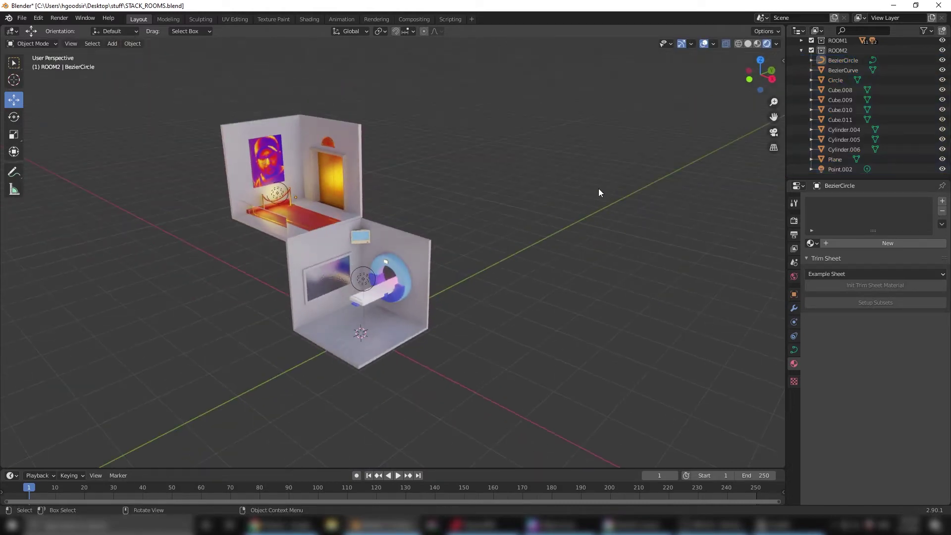
pyautogui.hotkey('ctrl', 'z')
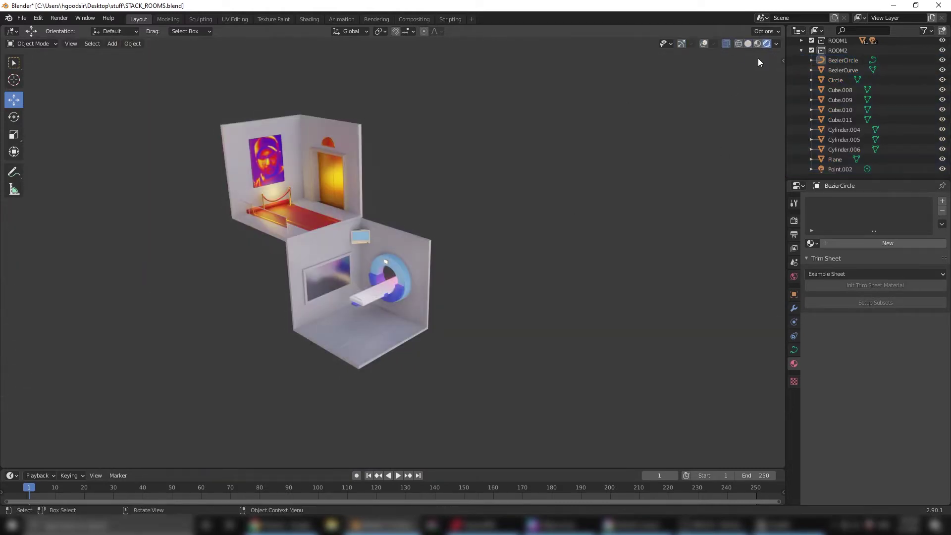
# Add a cube, delete faces to open it, and apply Solidify for thick walls.
pyautogui.hotkey('ctrl', 'z')
pyautogui.hotkey('ctrl', 'z')
pyautogui.hotkey('ctrl', 'z')
pyautogui.click(112, 44)
pyautogui.click(251, 77)
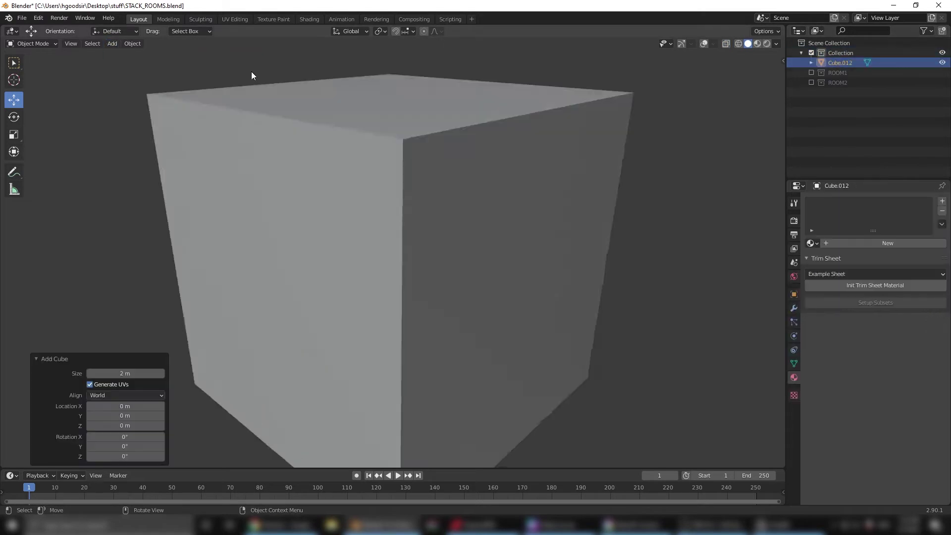
pyautogui.press('Tab')
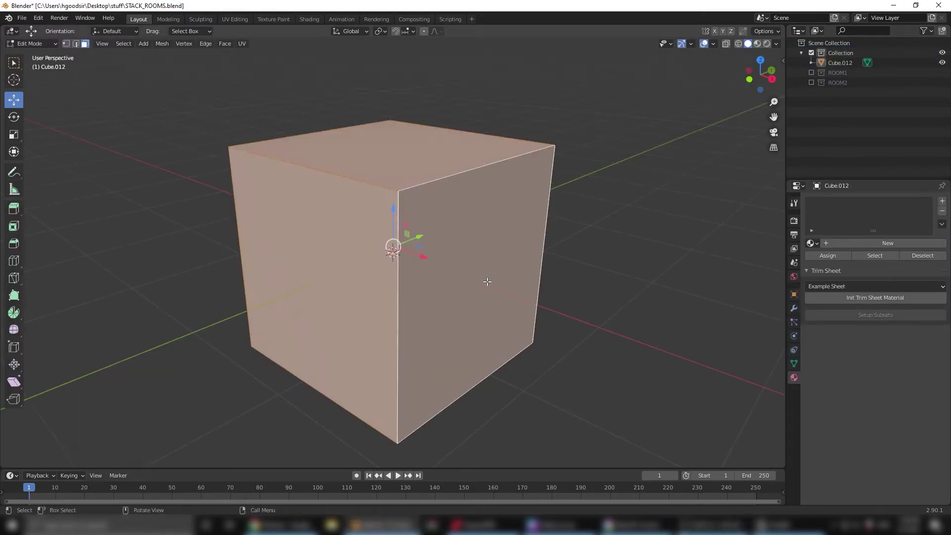
pyautogui.click(794, 309)
pyautogui.click(876, 202)
pyautogui.click(689, 299)
pyautogui.hotkey('ctrl', 'z')
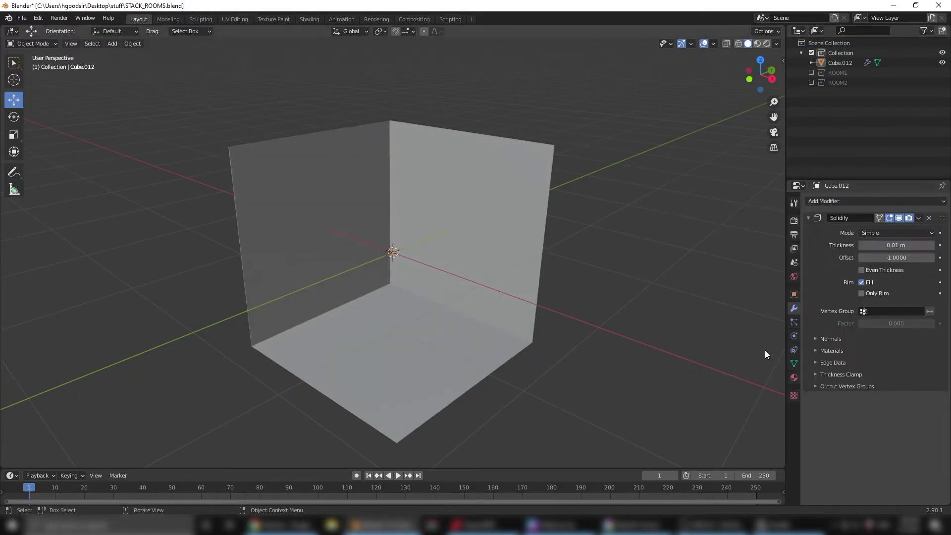
pyautogui.hotkey('ctrl', 'a')
# Cut edge loops across the left wall to outline a window.
pyautogui.moveTo(409, 96); pyautogui.dragTo(391, 248, button='middle')
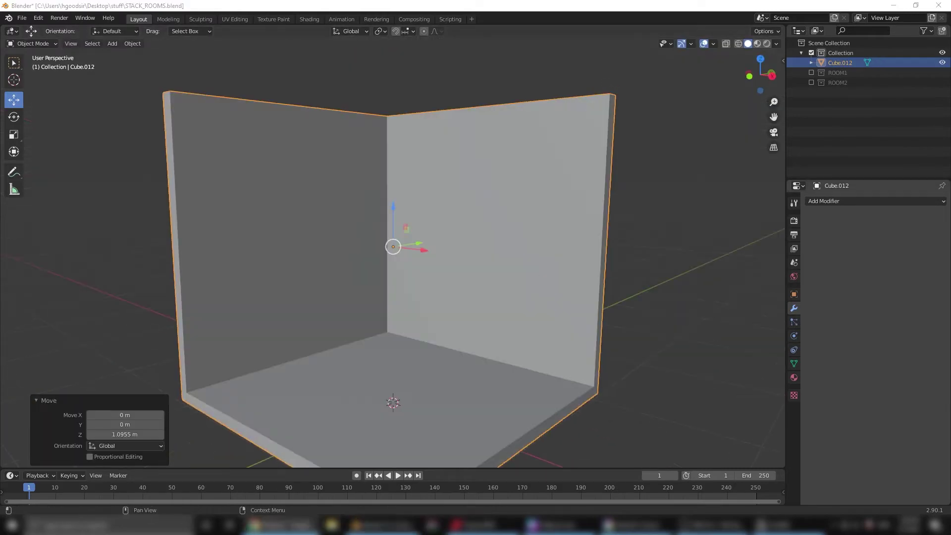
pyautogui.press('Tab')
pyautogui.moveTo(399, 297); pyautogui.dragTo(260, 209, button='middle')
pyautogui.click(260, 210)
pyautogui.click(14, 260)
pyautogui.click(219, 203)
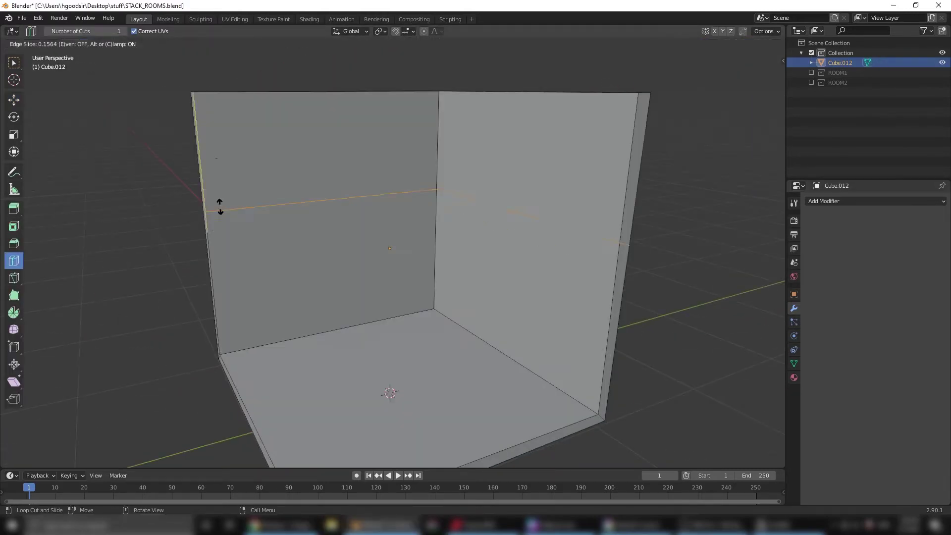
pyautogui.click(297, 153)
pyautogui.moveTo(347, 189); pyautogui.dragTo(304, 176)
pyautogui.hotkey('shift', 'space')
pyautogui.press('g')
pyautogui.moveTo(303, 176); pyautogui.dragTo(288, 228, button='middle')
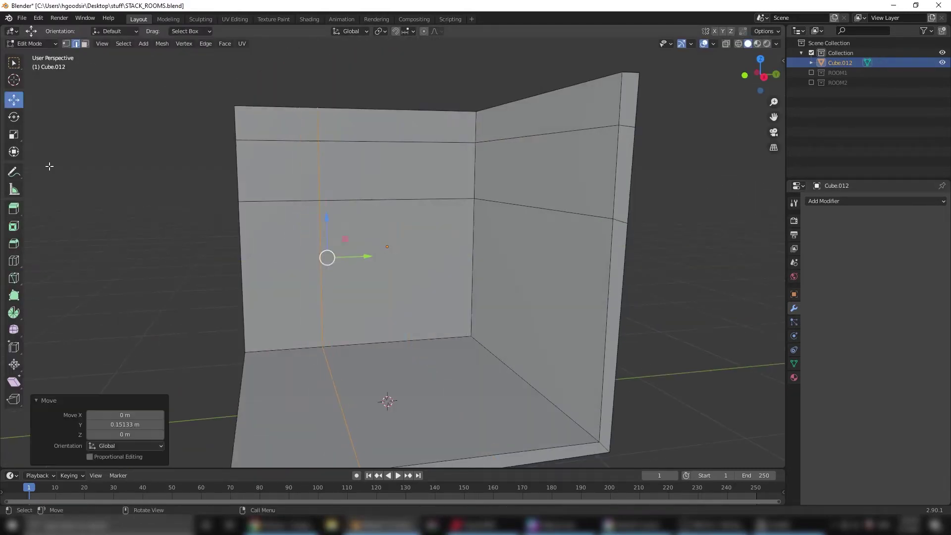
# Dissolve the extra edges and push the window face through the left wall.
pyautogui.rightClick(493, 297)
pyautogui.rightClick(452, 220)
pyautogui.moveTo(493, 311)
pyautogui.mouseDown(button='middle')
pyautogui.moveTo(453, 220)
pyautogui.moveTo(394, 388)
pyautogui.moveTo(324, 214)
pyautogui.mouseUp(button='middle')
pyautogui.rightClick(394, 388)
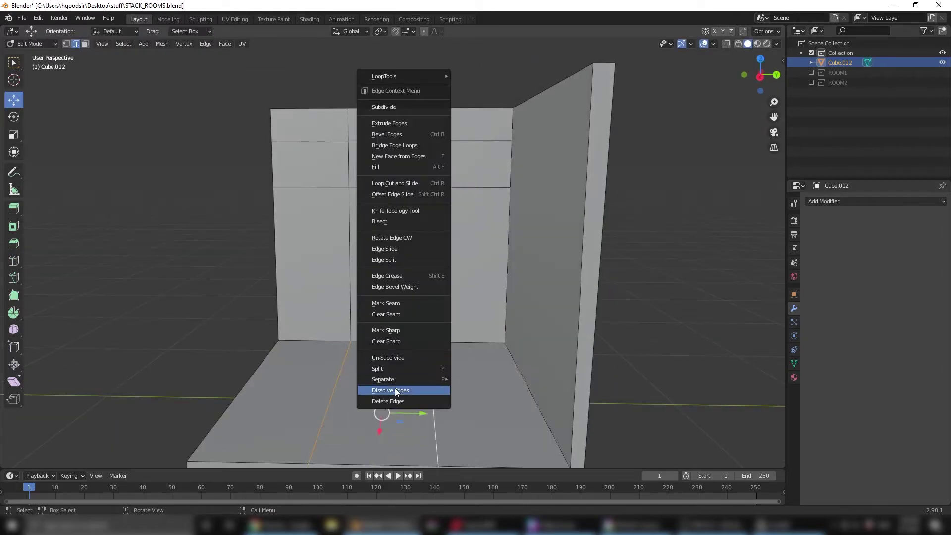
pyautogui.click(394, 390)
pyautogui.press('3')
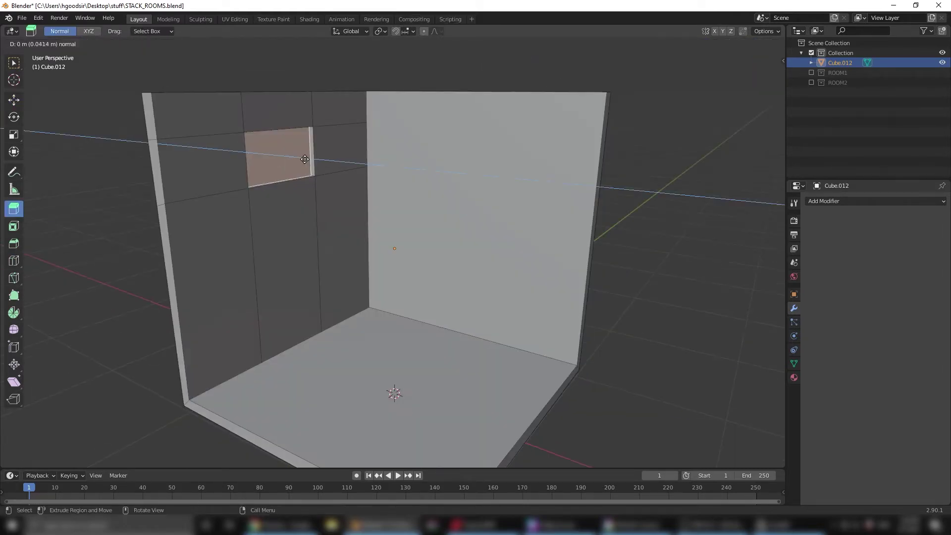
pyautogui.click(305, 160)
pyautogui.press('Tab')
pyautogui.click(106, 31)
pyautogui.click(199, 69)
# Flatten the new cube into a thin door slab, resize it and lower it onto the floor.
pyautogui.press('s')
pyautogui.press('y')
pyautogui.press('s')
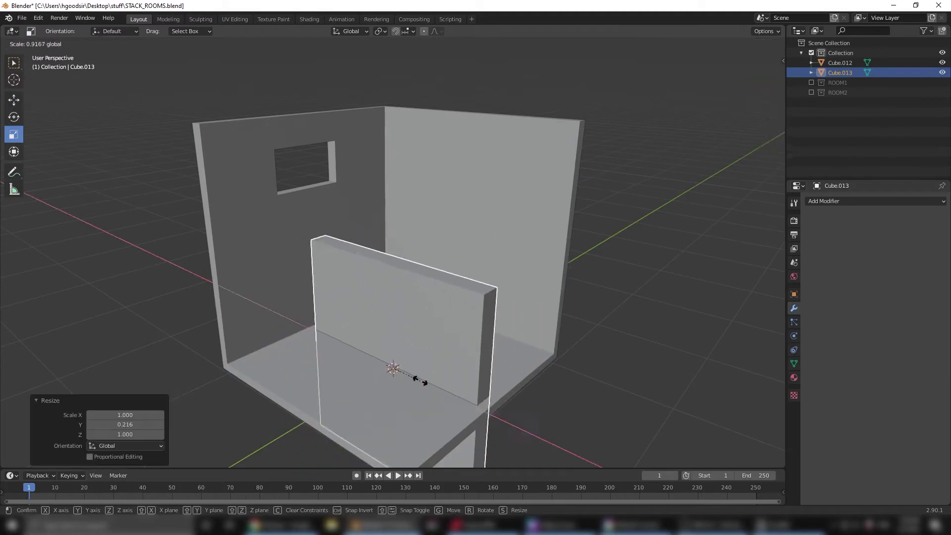
pyautogui.click(400, 320)
pyautogui.scroll(3, 400, 320)
pyautogui.press('g')
pyautogui.press('z')
pyautogui.moveTo(456, 286); pyautogui.dragTo(540, 282, button='middle')
pyautogui.click(13, 100)
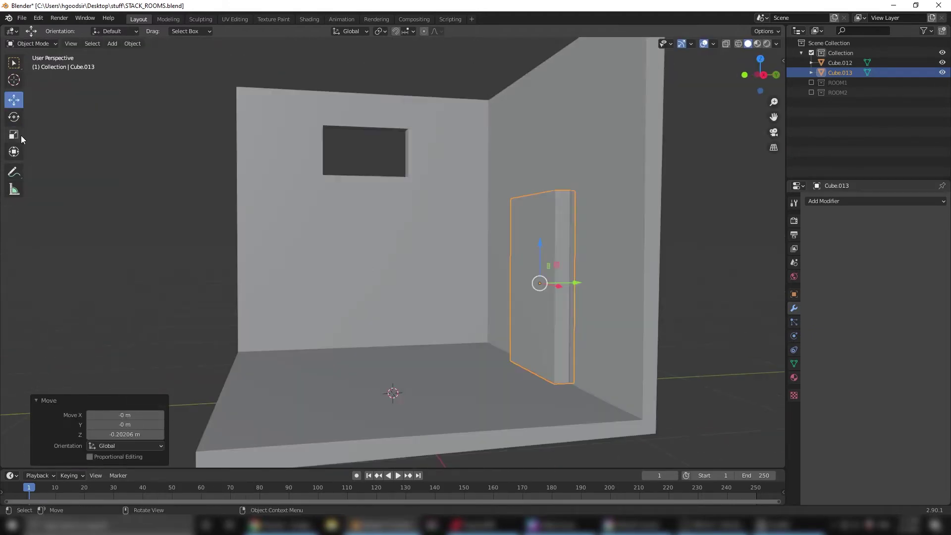
pyautogui.moveTo(511, 226); pyautogui.dragTo(449, 246, button='middle')
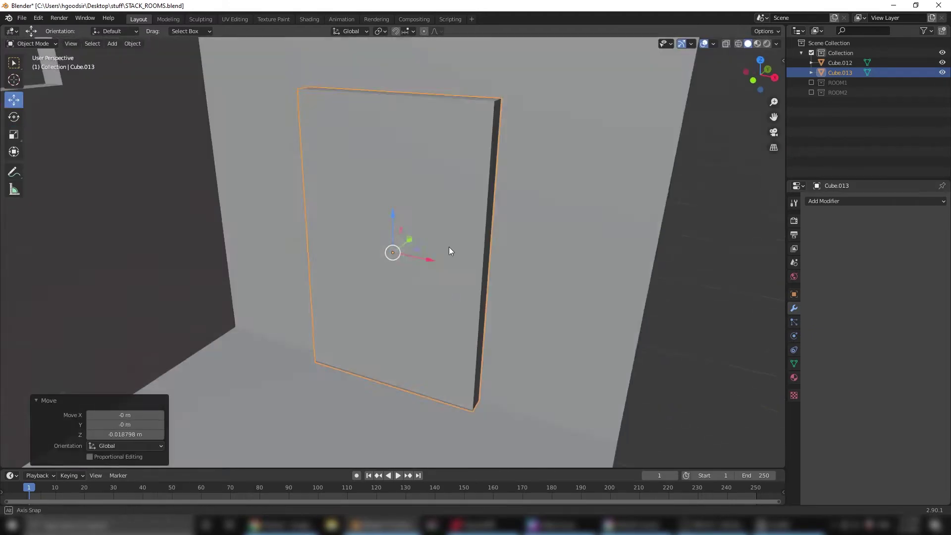
# Inset the door's front face and push it in as a recessed window panel.
pyautogui.press('Tab')
pyautogui.press('i')
pyautogui.click(371, 272)
pyautogui.press('s')
pyautogui.press('x')
pyautogui.click(416, 266)
pyautogui.press('e')
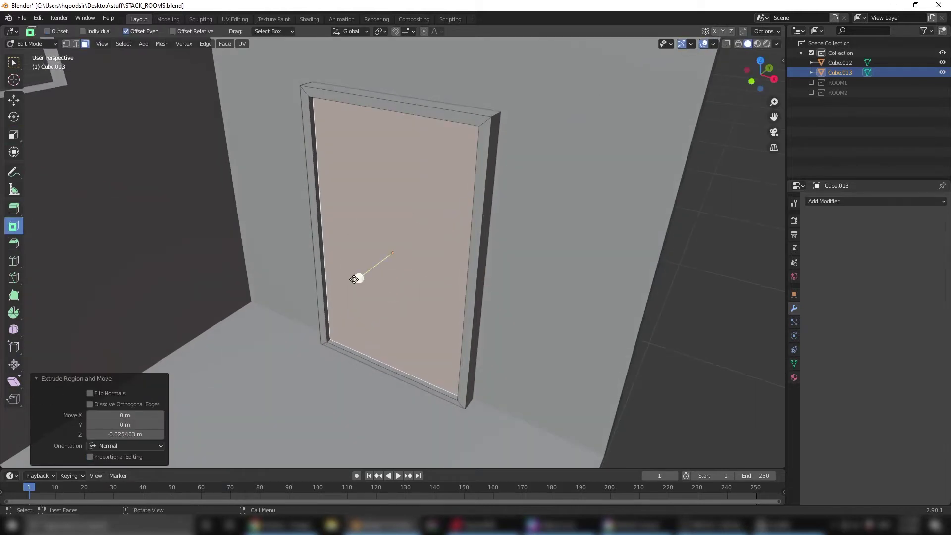
pyautogui.press('s')
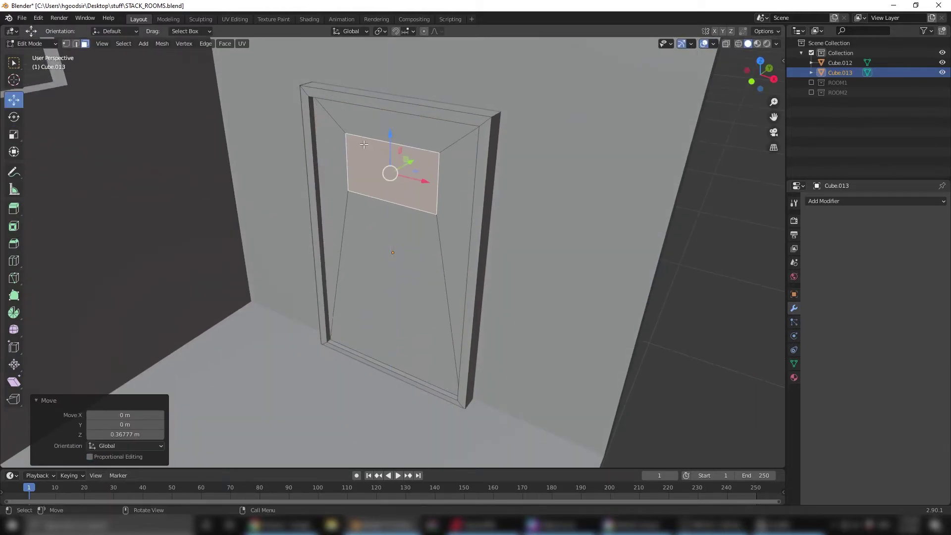
pyautogui.click(371, 185)
pyautogui.scroll(-5, 526, 256)
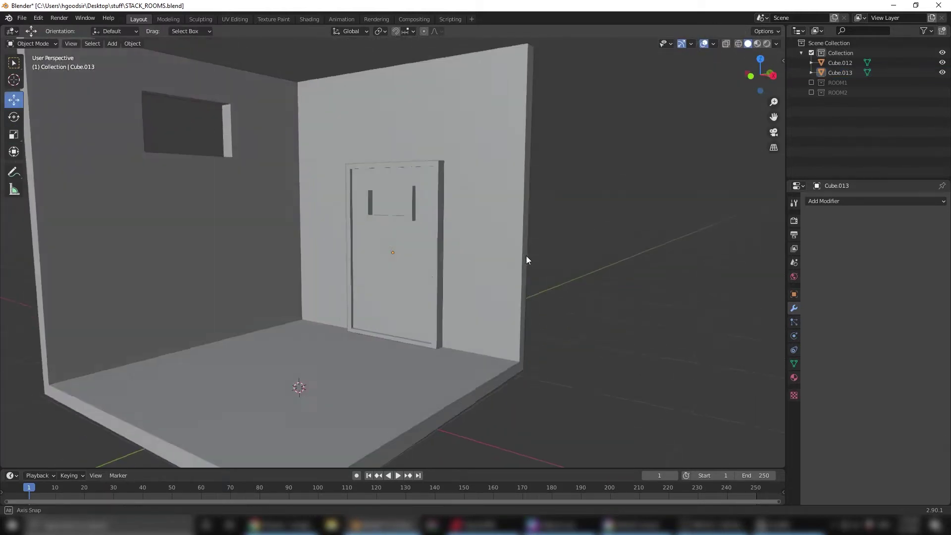
pyautogui.scroll(3, 526, 256)
# Knife-cut an edge loop across the door, dissolve the leftover edges, then undo.
pyautogui.click(353, 256)
pyautogui.scroll(4, 435, 269)
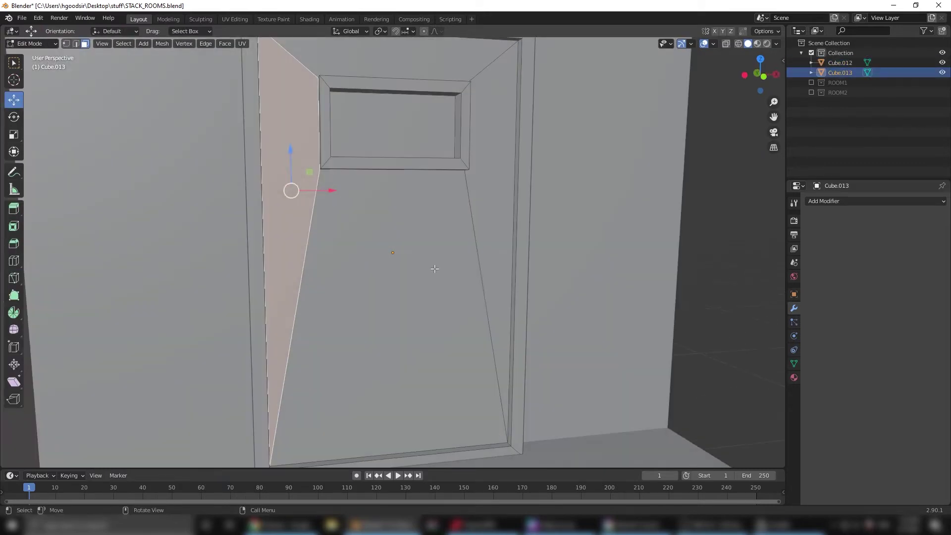
pyautogui.click(308, 248)
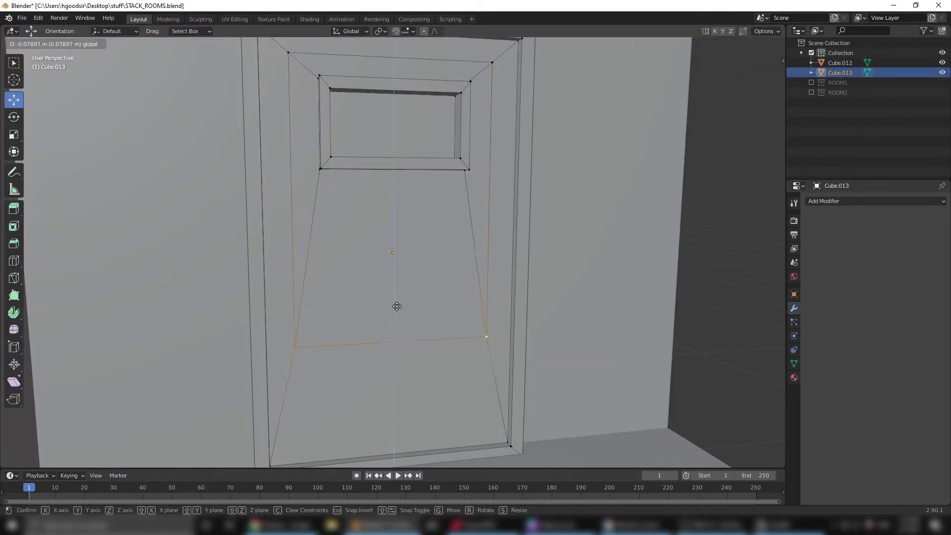
pyautogui.scroll(-1, 322, 232)
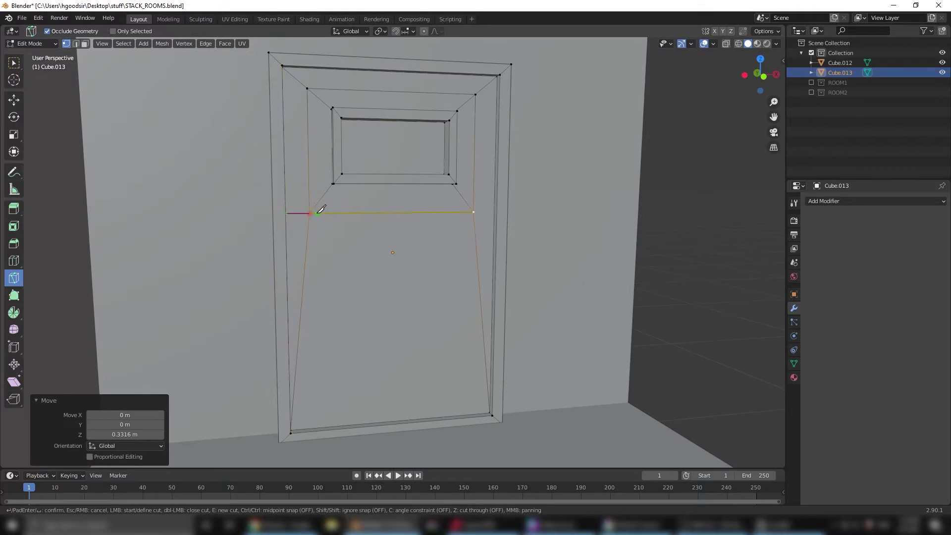
pyautogui.scroll(4, 319, 210)
pyautogui.press('Return')
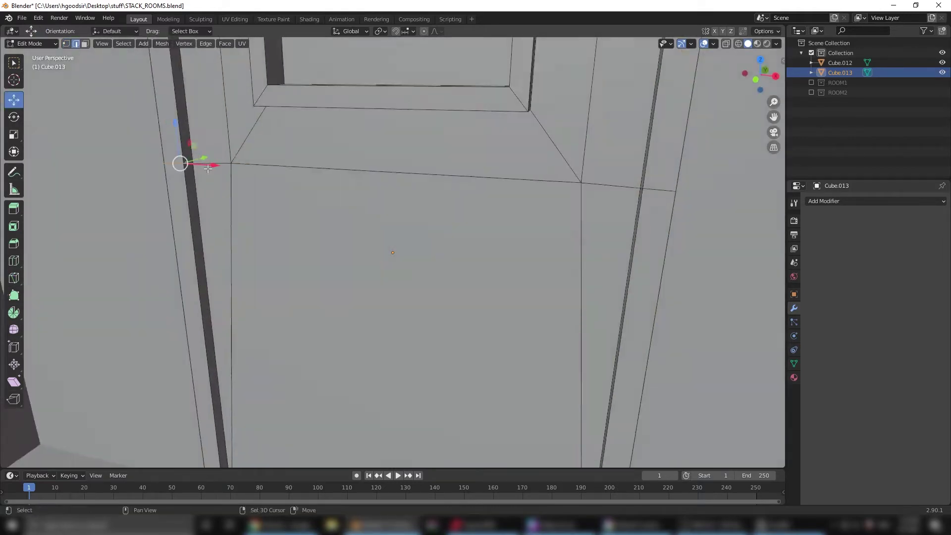
pyautogui.rightClick(616, 335)
pyautogui.click(536, 335)
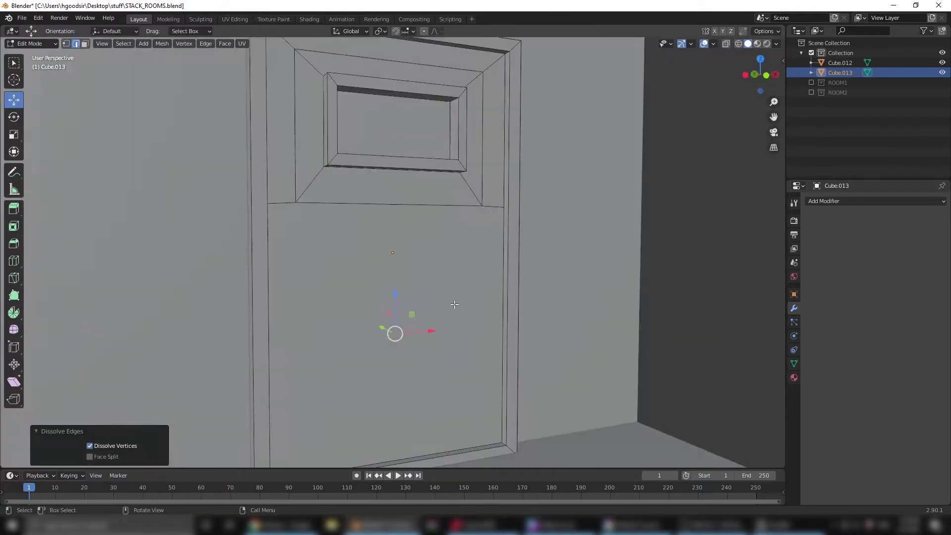
pyautogui.hotkey('ctrl', 'z')
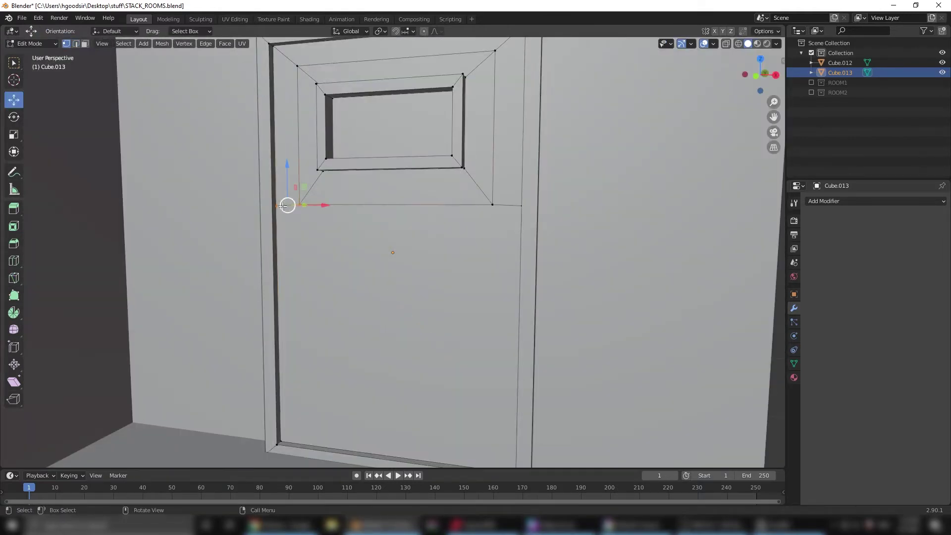
pyautogui.hotkey('ctrl', 'z')
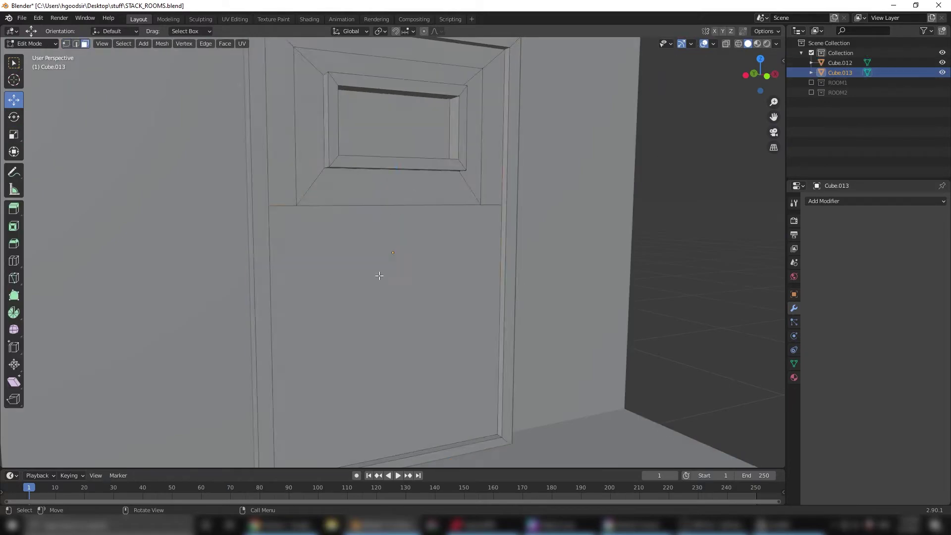
# Undo the face edits and merge overlapping vertices across all the door geometry.
pyautogui.click(379, 275)
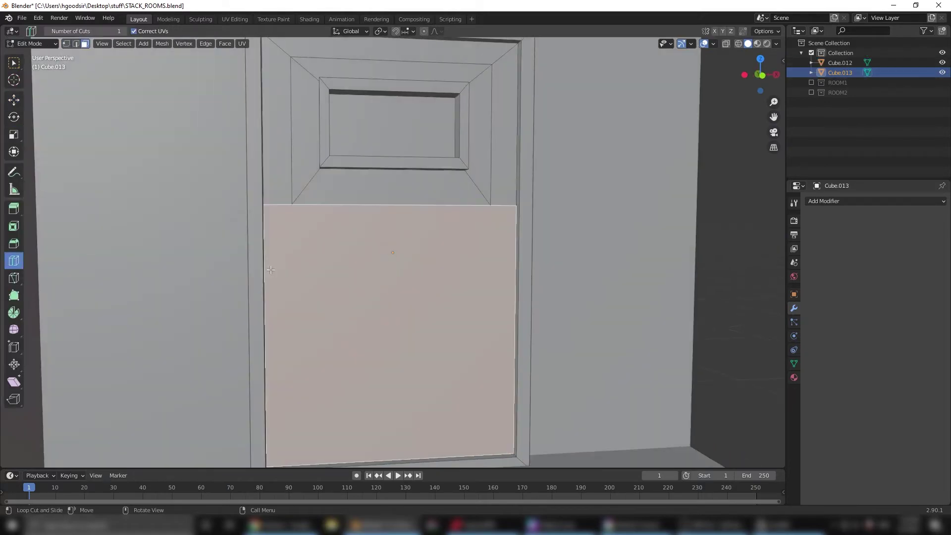
pyautogui.rightClick(335, 310)
pyautogui.moveTo(355, 251); pyautogui.dragTo(526, 300, button='middle')
pyautogui.hotkey('ctrl', 'z')
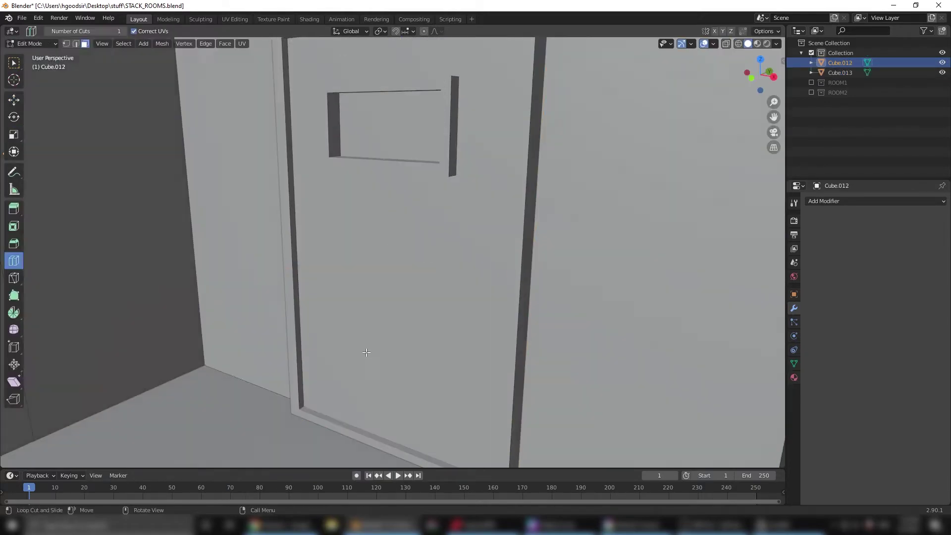
pyautogui.hotkey('ctrl', 'z')
pyautogui.moveTo(382, 291); pyautogui.dragTo(425, 263, button='middle')
pyautogui.hotkey('ctrl', 'z')
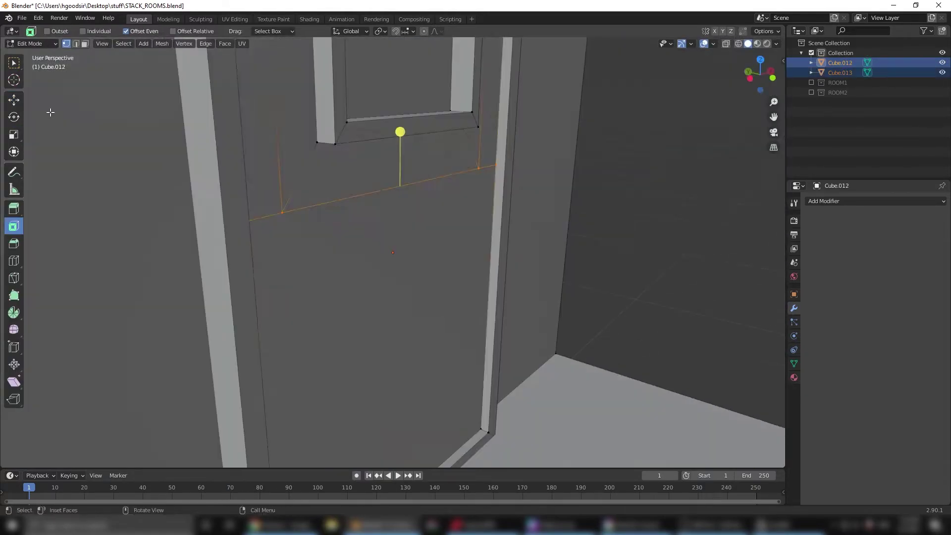
pyautogui.press('a')
pyautogui.rightClick(618, 221)
pyautogui.click(659, 450)
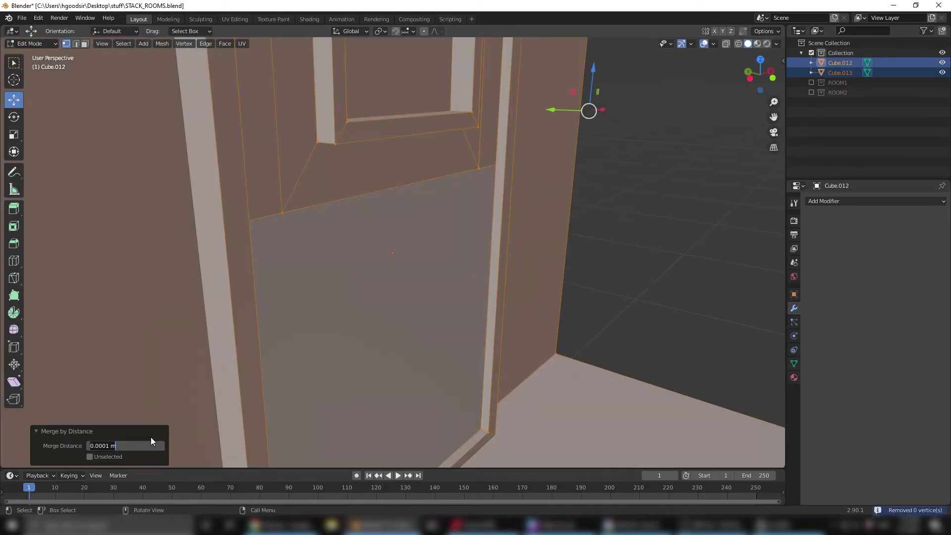
pyautogui.press('Tab')
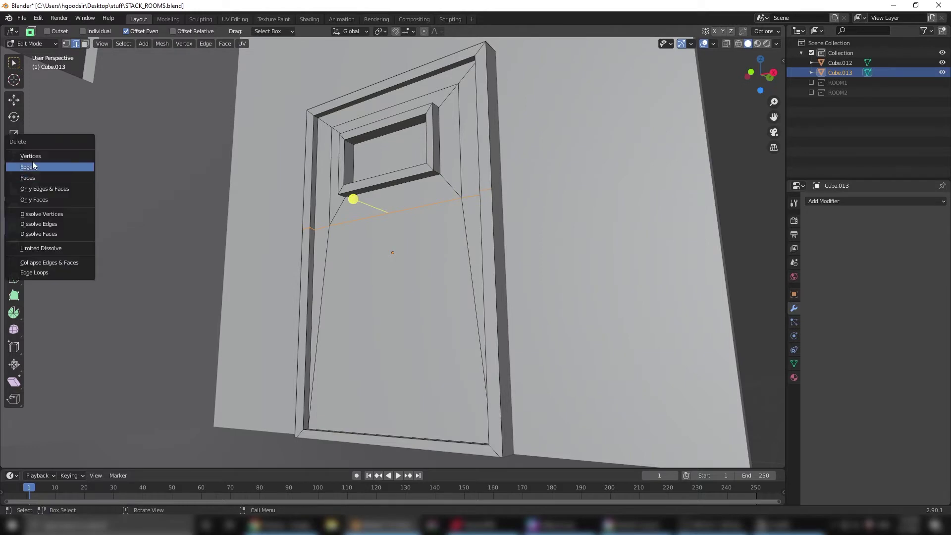
# Delete the stray edges across the door and inset the lower door face.
pyautogui.click(398, 284)
pyautogui.press('i')
pyautogui.click(403, 314)
pyautogui.press('s')
pyautogui.press('x')
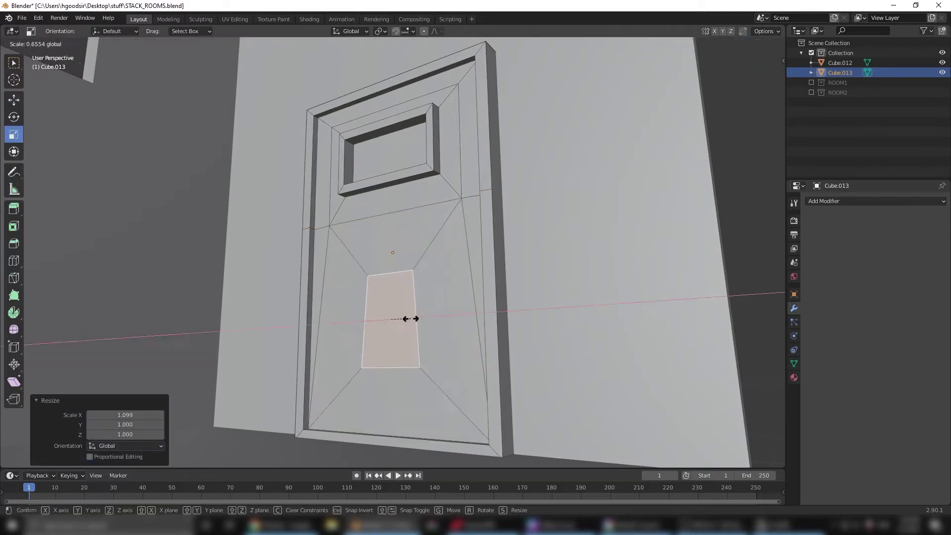
pyautogui.click(393, 325)
# In front view, scale the lower panel's edges to shape the recessed panel.
pyautogui.press('KP_1')
pyautogui.click(17, 143)
pyautogui.moveTo(431, 347)
pyautogui.mouseDown()
pyautogui.moveTo(444, 352)
pyautogui.moveTo(433, 372)
pyautogui.mouseUp()
pyautogui.click(424, 406)
pyautogui.moveTo(338, 304); pyautogui.dragTo(476, 341)
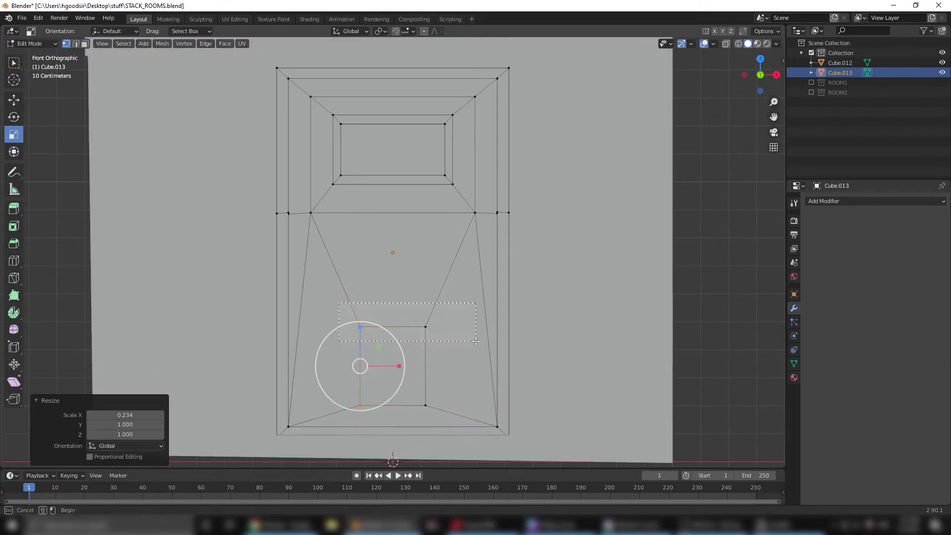
pyautogui.press('Tab')
pyautogui.moveTo(446, 297); pyautogui.dragTo(483, 334, button='middle')
# Add a cylinder and scale it into a thin window bar.
pyautogui.scroll(-3, 483, 334)
pyautogui.hotkey('shift', 'a')
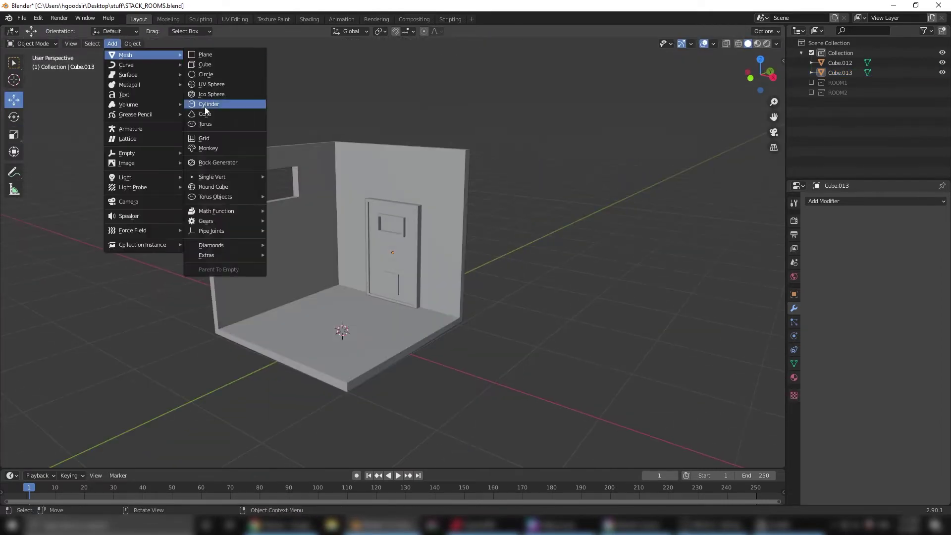
pyautogui.click(223, 100)
pyautogui.press('s')
pyautogui.click(342, 301)
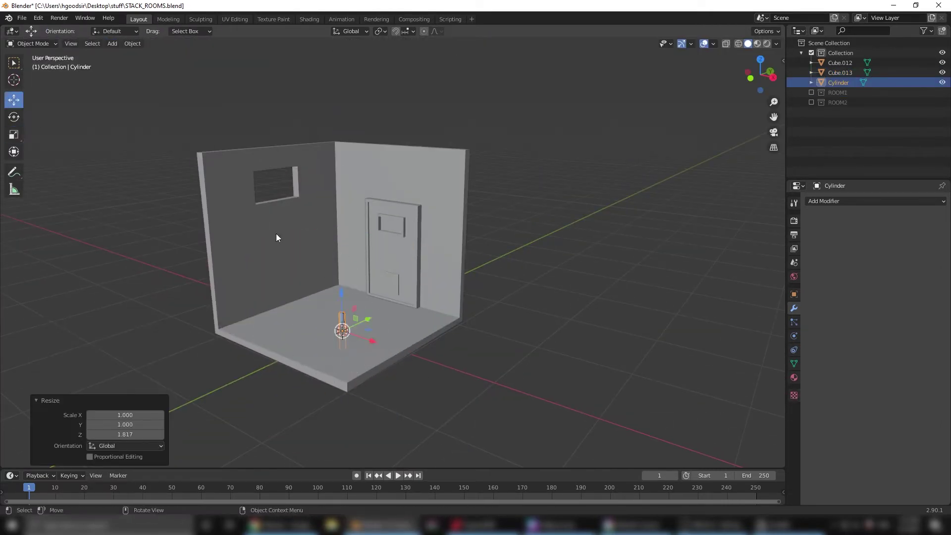
# Give the bar an Array modifier with count 5 to fill the wall window.
pyautogui.scroll(5, 277, 238)
pyautogui.moveTo(410, 250); pyautogui.dragTo(396, 248, button='middle')
pyautogui.click(876, 201)
pyautogui.moveTo(893, 245)
pyautogui.mouseDown()
pyautogui.moveTo(904, 243)
pyautogui.moveTo(892, 242)
pyautogui.mouseUp()
pyautogui.moveTo(892, 275); pyautogui.dragTo(907, 274)
pyautogui.scroll(-5, 387, 253)
# Duplicate the bar row, rotate it and stretch it vertically for the door window.
pyautogui.hotkey('shift', 'd')
pyautogui.press('KP_7')
pyautogui.press('r')
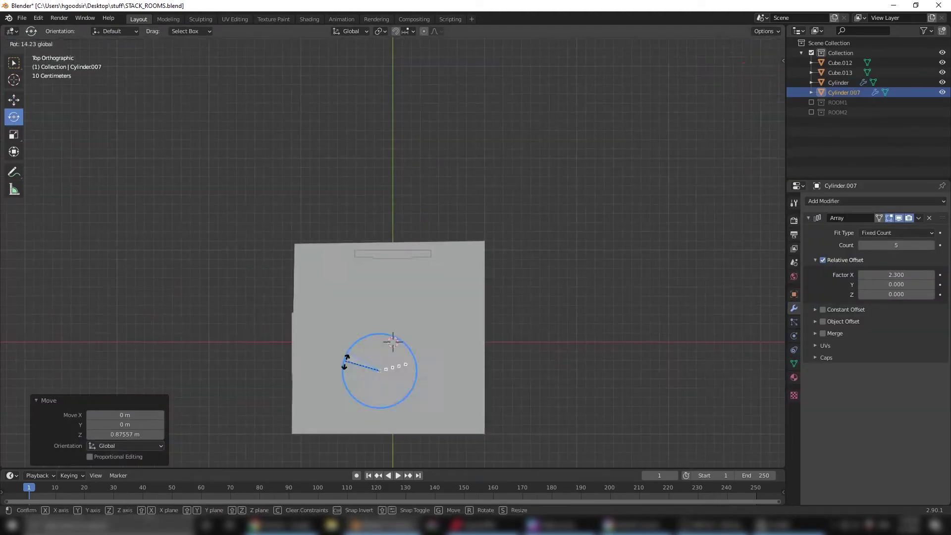
pyautogui.moveTo(332, 358)
pyautogui.mouseDown(button='middle')
pyautogui.moveTo(445, 334)
pyautogui.moveTo(300, 200)
pyautogui.mouseUp(button='middle')
pyautogui.press('s')
pyautogui.press('z')
pyautogui.scroll(-4, 471, 349)
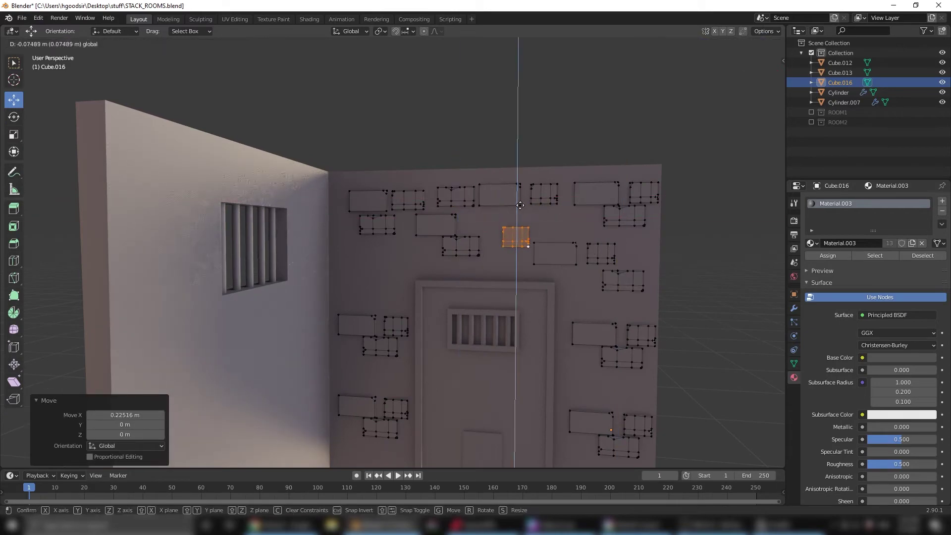
# Move and resize the raised brick panels on the back wall.
pyautogui.press('g')
pyautogui.press('z')
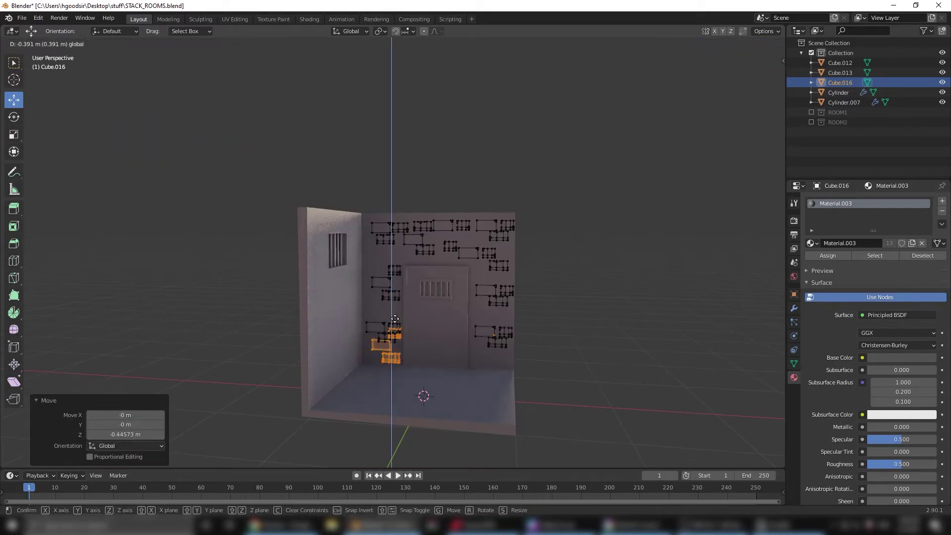
pyautogui.click(395, 305)
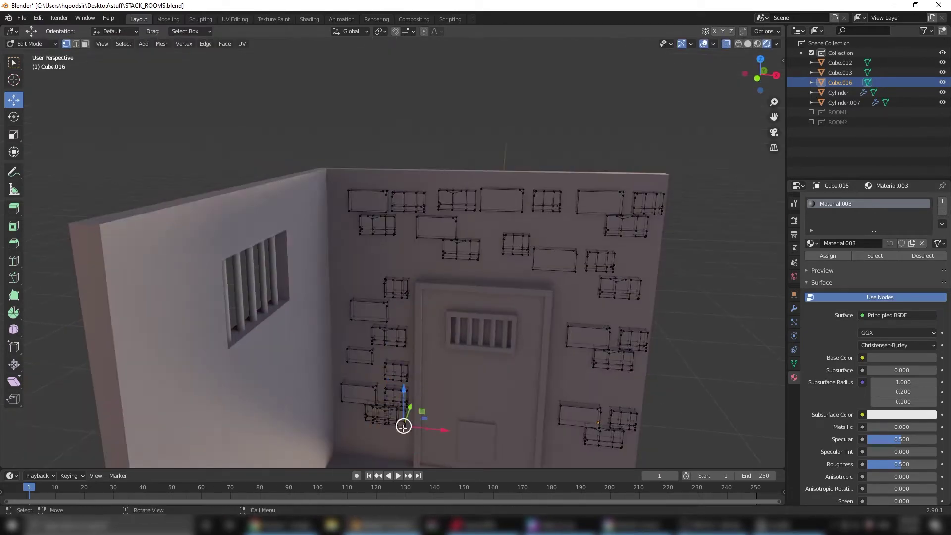
pyautogui.scroll(-5, 383, 378)
pyautogui.scroll(5, 522, 344)
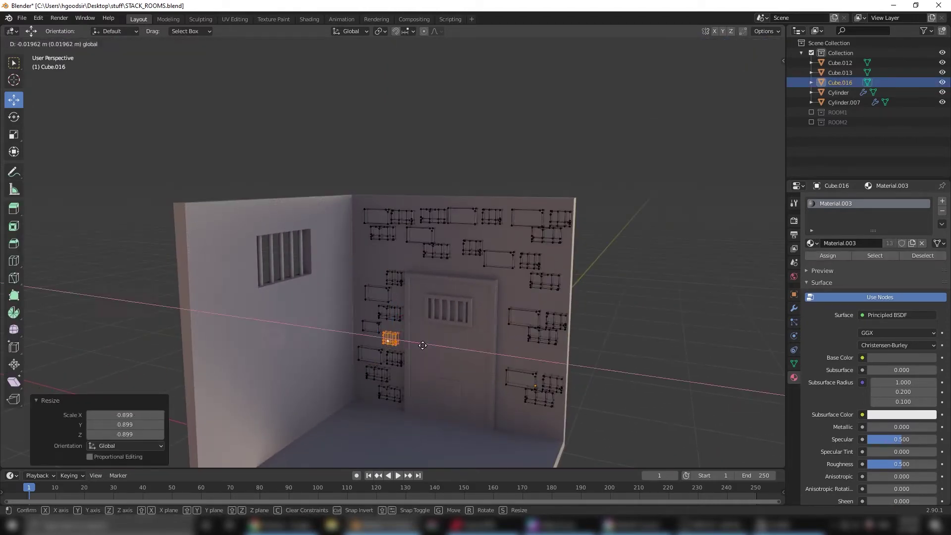
pyautogui.click(423, 346)
pyautogui.click(540, 311)
pyautogui.press('l')
pyautogui.click(532, 315)
# Separate the bricks into their own object and place copies on the left wall.
pyautogui.press('Tab')
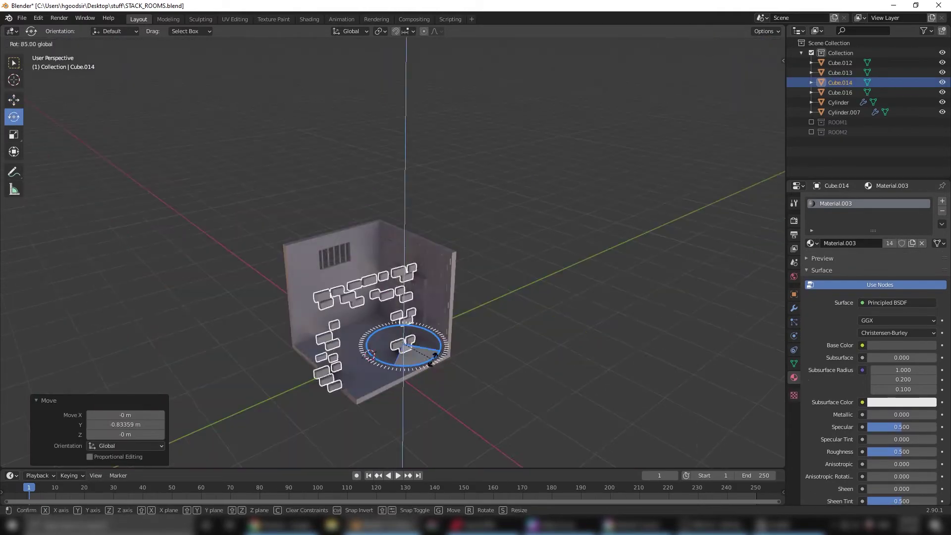
pyautogui.moveTo(526, 322)
pyautogui.mouseDown(button='middle')
pyautogui.moveTo(397, 298)
pyautogui.moveTo(381, 184)
pyautogui.mouseUp(button='middle')
pyautogui.press('Tab')
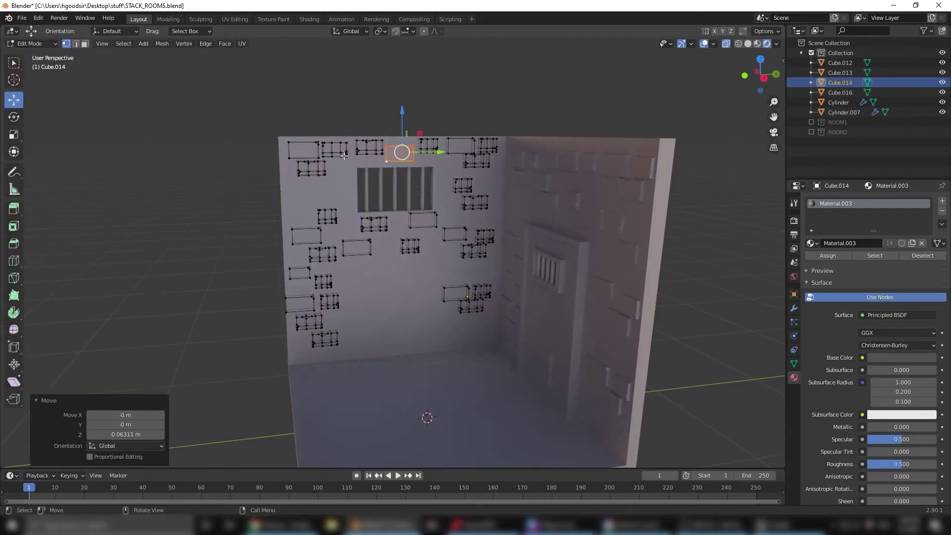
pyautogui.press('KP_3')
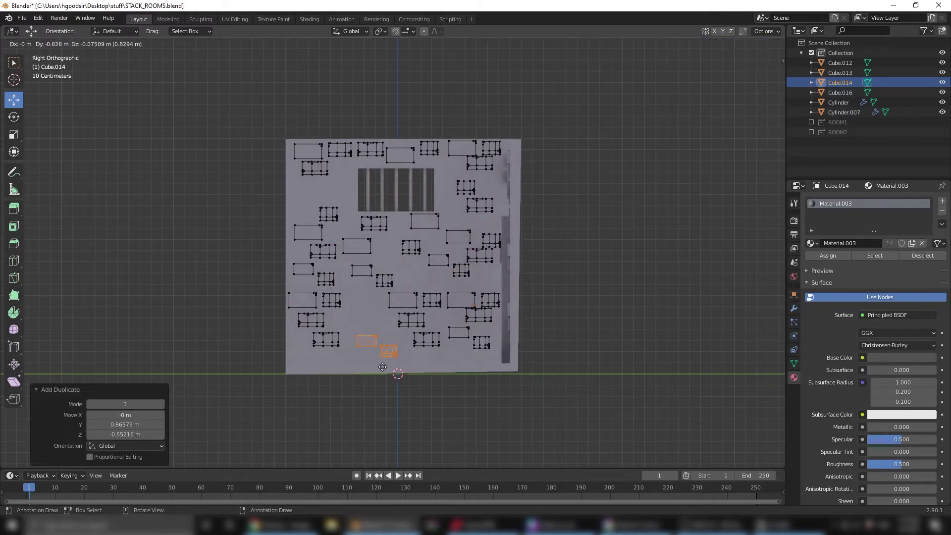
pyautogui.press('Tab')
pyautogui.moveTo(438, 225); pyautogui.dragTo(495, 278, button='middle')
# Assign the grey wall material Material.013 to both brick objects.
pyautogui.click(811, 243)
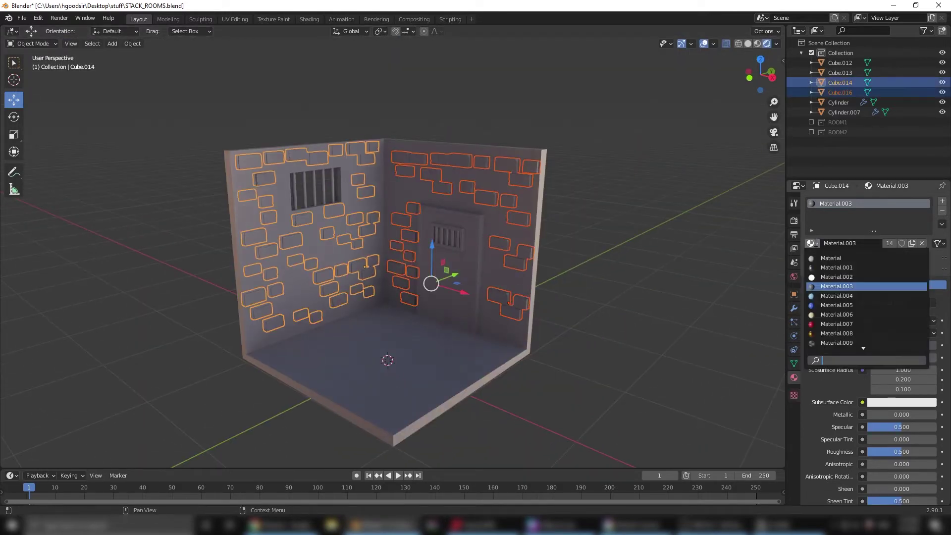
pyautogui.click(811, 242)
pyautogui.click(842, 278)
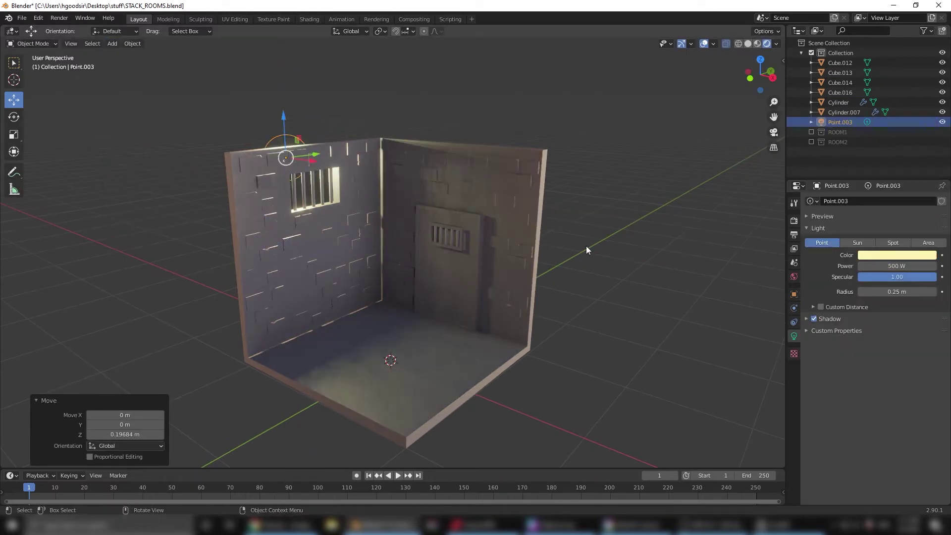
# Colour the point light pale yellow and position it just above the barred window.
pyautogui.click(794, 220)
pyautogui.click(737, 268)
pyautogui.click(285, 158)
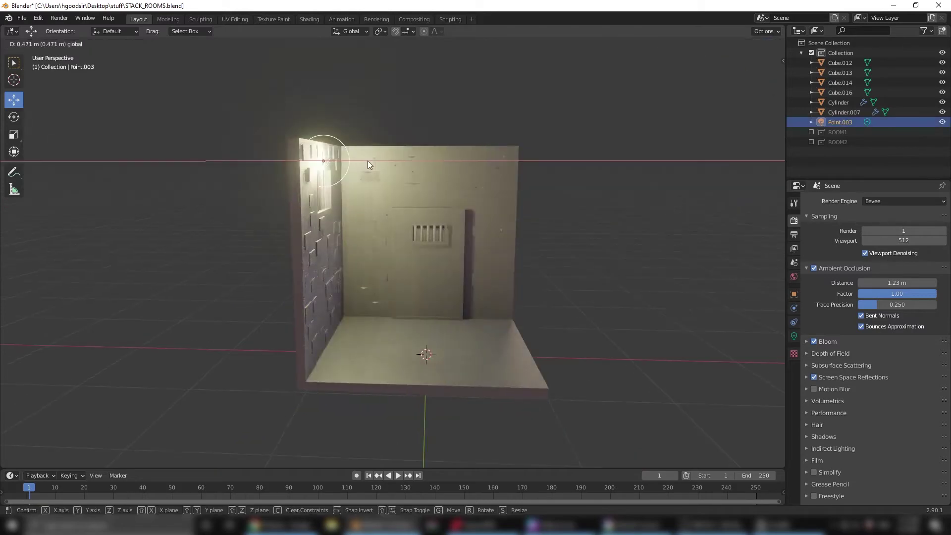
pyautogui.press('g')
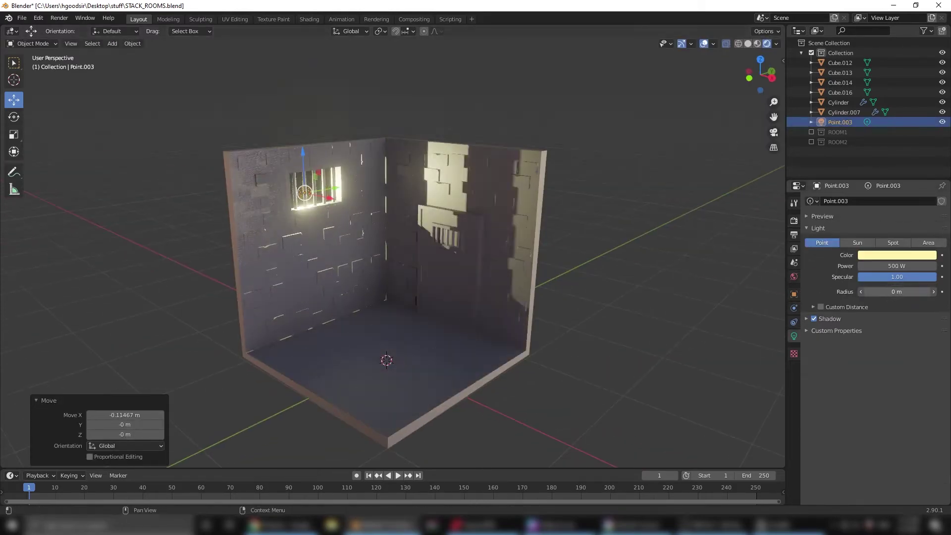
pyautogui.click(347, 208)
pyautogui.press('g')
pyautogui.press('z')
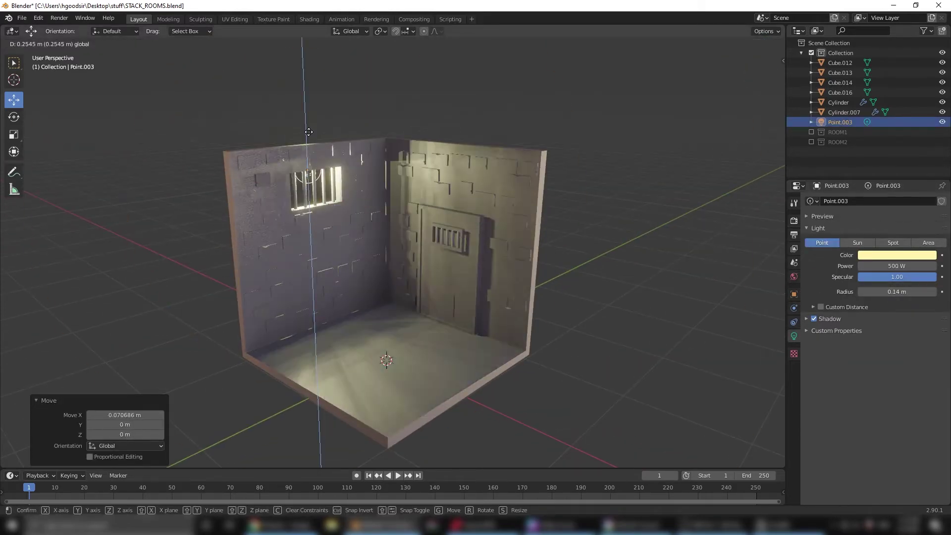
pyautogui.click(369, 164)
pyautogui.click(650, 251)
# Set the point light's power to 120 W.
pyautogui.doubleClick(896, 266)
pyautogui.write('120')
pyautogui.press('Return')
# Inset a square into the cell floor and give it a new material as a mat.
pyautogui.click(253, 326)
pyautogui.press('Tab')
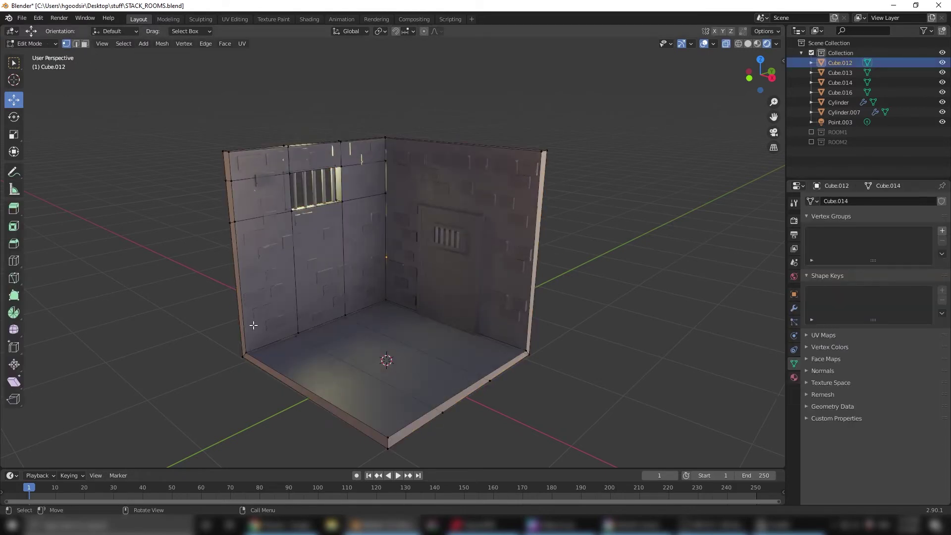
pyautogui.click(387, 387)
pyautogui.click(14, 226)
pyautogui.moveTo(387, 347); pyautogui.dragTo(377, 347)
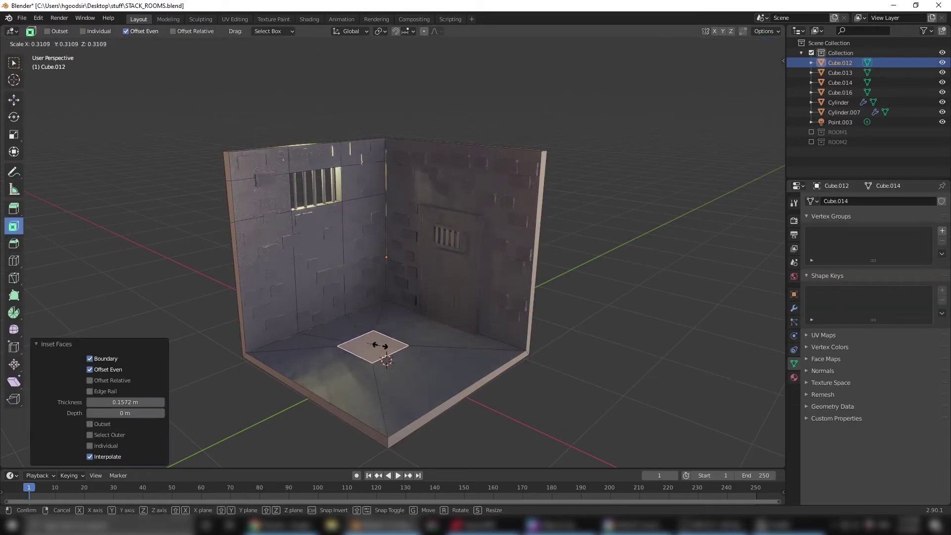
pyautogui.press('s')
pyautogui.click(332, 338)
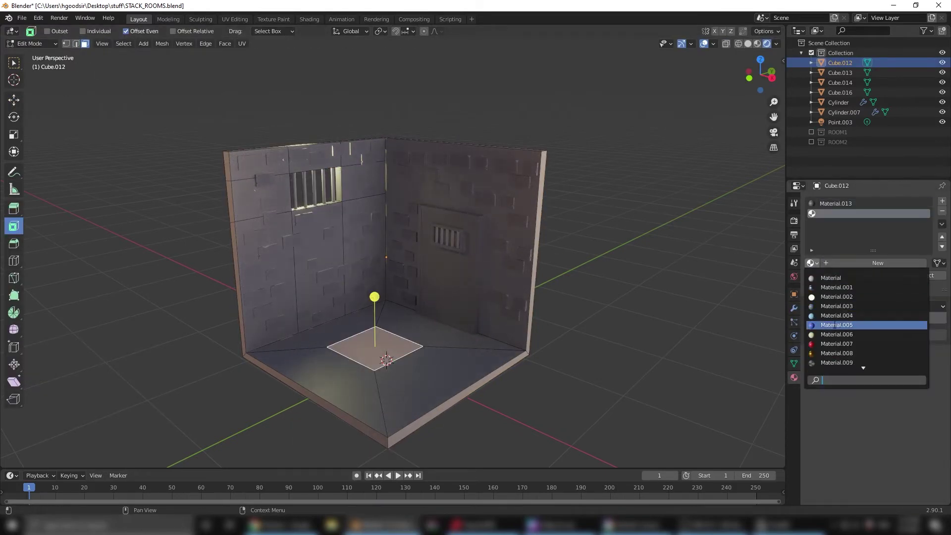
pyautogui.click(887, 264)
# Add a cube, flatten it into a thin slab, and raise it off the floor as the seat.
pyautogui.press('Tab')
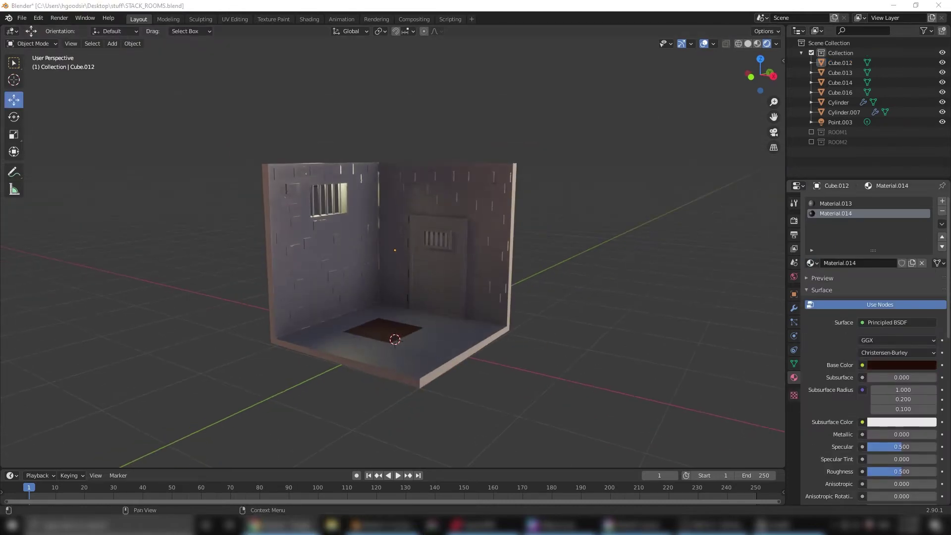
pyautogui.hotkey('shift', 'a')
pyautogui.click(331, 304)
pyautogui.write('sz.3')
pyautogui.press('Return')
pyautogui.press('s')
pyautogui.press('z')
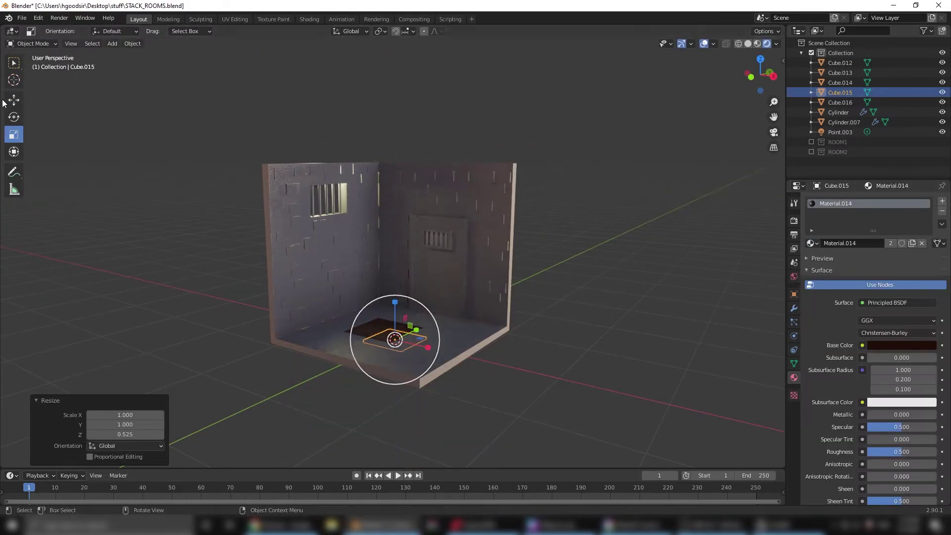
pyautogui.press('KP_Decimal')
pyautogui.press('Tab')
pyautogui.moveTo(369, 233); pyautogui.dragTo(368, 195)
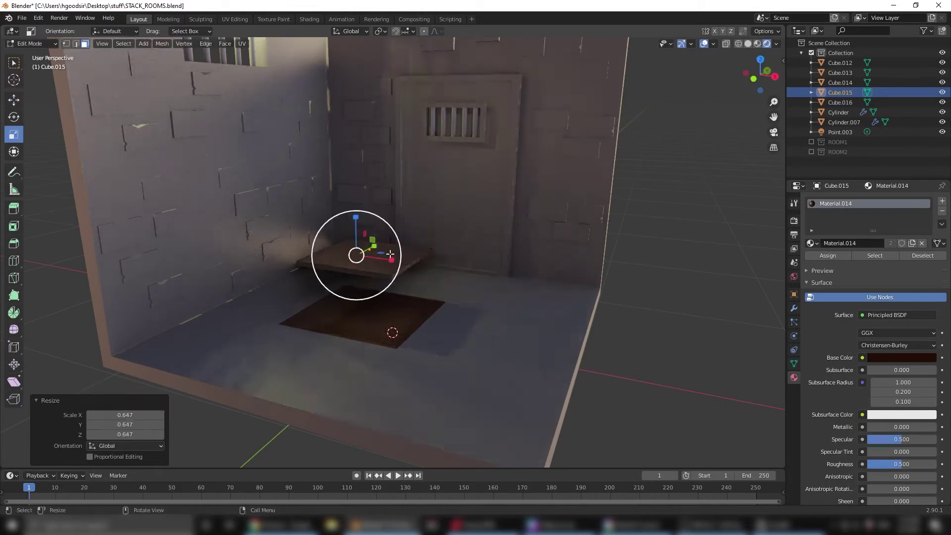
# Extrude a leg down from the seat corner and position it under the seat.
pyautogui.moveTo(390, 254); pyautogui.dragTo(380, 272, button='middle')
pyautogui.press('g')
pyautogui.press('z')
pyautogui.click(380, 271)
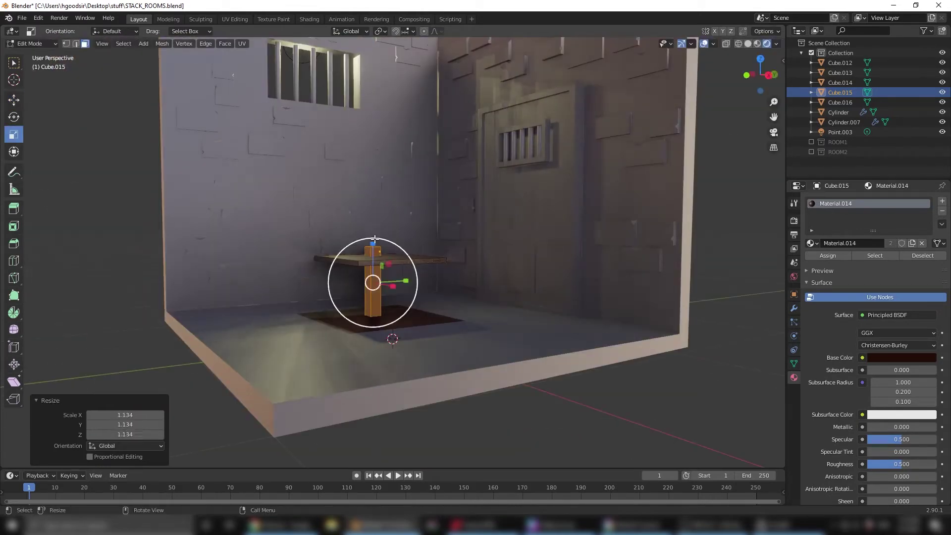
pyautogui.moveTo(375, 240); pyautogui.dragTo(347, 258, button='middle')
pyautogui.click(13, 99)
pyautogui.moveTo(317, 288); pyautogui.dragTo(307, 302)
pyautogui.moveTo(307, 303)
pyautogui.mouseDown(button='middle')
pyautogui.moveTo(447, 309)
pyautogui.moveTo(396, 247)
pyautogui.mouseUp(button='middle')
# Extrude a tall back panel and position the back plank.
pyautogui.press('e')
pyautogui.click(377, 208)
pyautogui.press('g')
pyautogui.press('x')
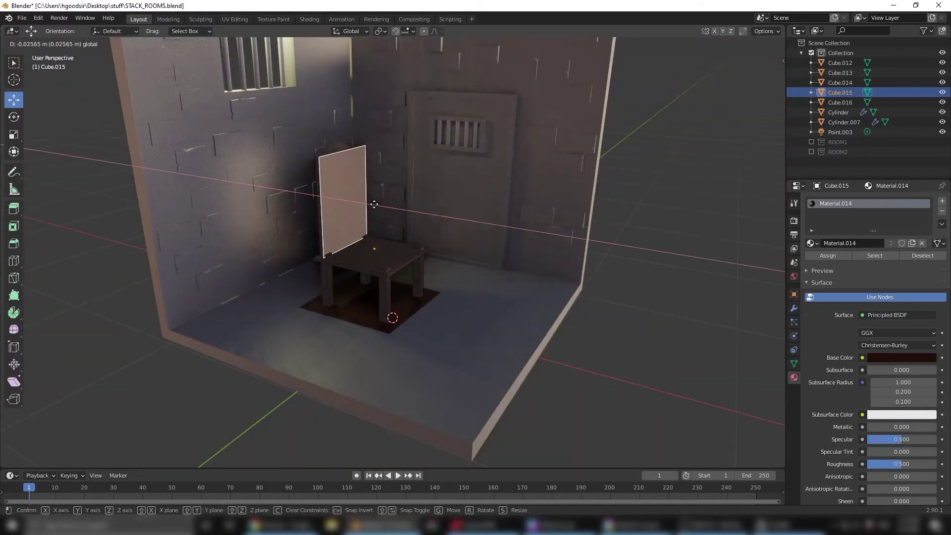
pyautogui.click(374, 204)
pyautogui.moveTo(357, 206); pyautogui.dragTo(366, 189, button='middle')
pyautogui.scroll(5, 365, 189)
pyautogui.press('g')
pyautogui.press('y')
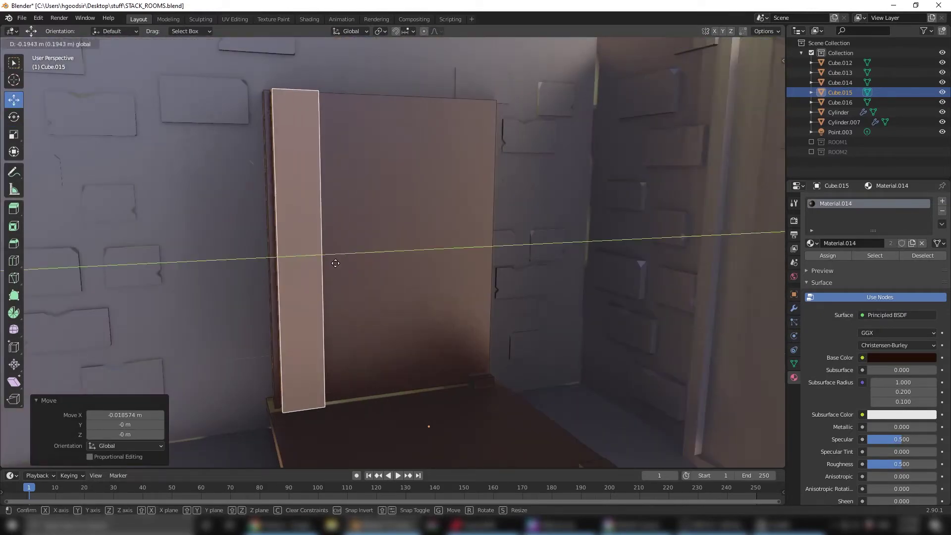
pyautogui.click(335, 263)
# Duplicate the back plank, scale the copy along X, and raise it along Z.
pyautogui.hotkey('shift', 'd')
pyautogui.hotkey('shift', 'r')
pyautogui.hotkey('shift', 'r')
pyautogui.scroll(-5, 317, 248)
pyautogui.press('Tab')
pyautogui.press('s')
pyautogui.press('x')
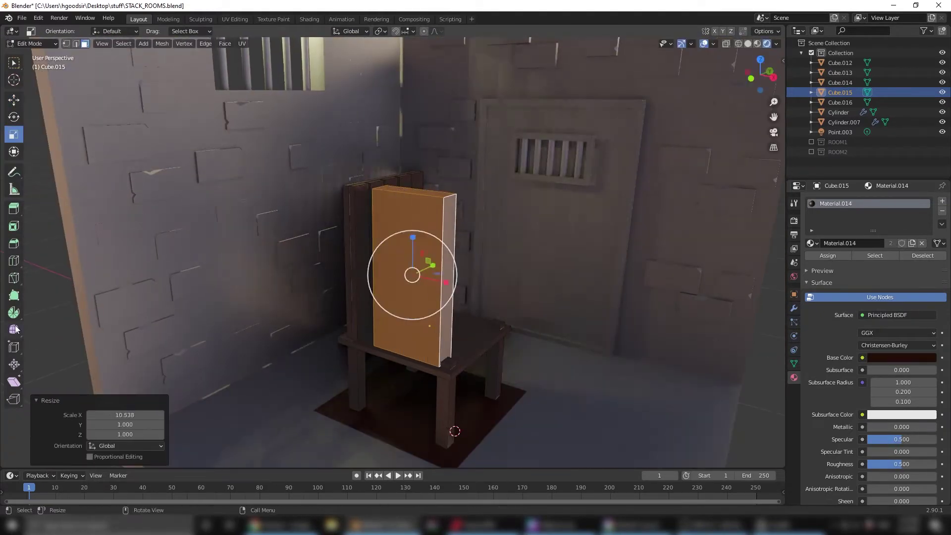
pyautogui.moveTo(298, 248)
pyautogui.mouseDown(button='middle')
pyautogui.moveTo(381, 275)
pyautogui.moveTo(401, 331)
pyautogui.moveTo(436, 329)
pyautogui.moveTo(428, 308)
pyautogui.moveTo(480, 295)
pyautogui.moveTo(446, 278)
pyautogui.moveTo(416, 208)
pyautogui.mouseUp(button='middle')
pyautogui.press('g')
pyautogui.press('z')
pyautogui.press('KP_1')
# Duplicate the armrest plank, raise the copy, and make it narrower.
pyautogui.hotkey('shift', 'd')
pyautogui.press('Escape')
pyautogui.press('g')
pyautogui.press('z')
pyautogui.click(480, 296)
pyautogui.press('s')
pyautogui.click(384, 282)
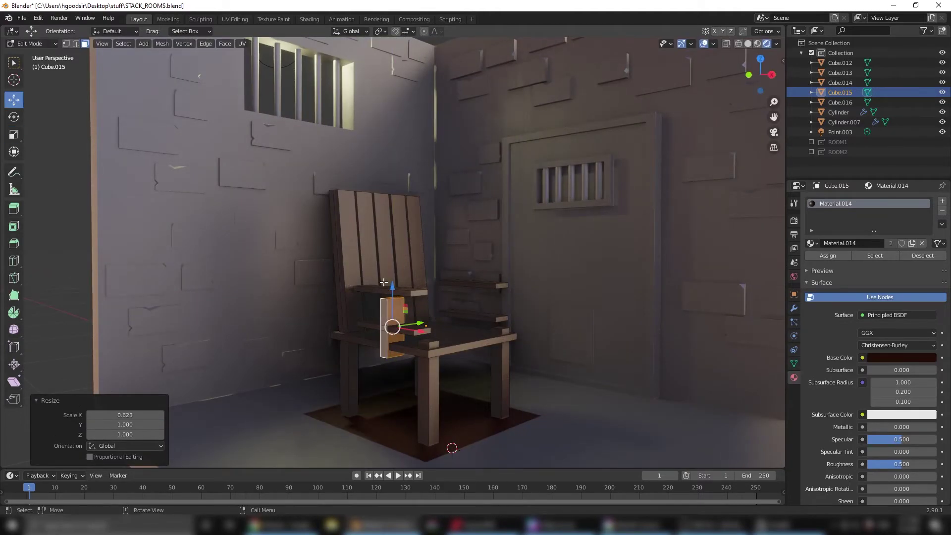
pyautogui.click(445, 322)
pyautogui.moveTo(445, 322)
pyautogui.mouseDown(button='middle')
pyautogui.moveTo(496, 315)
pyautogui.moveTo(431, 282)
pyautogui.mouseUp(button='middle')
# Place another plank copy on the chair and assign it a second material slot.
pyautogui.hotkey('shift', 'd')
pyautogui.press('y')
pyautogui.click(485, 315)
pyautogui.scroll(-5, 485, 315)
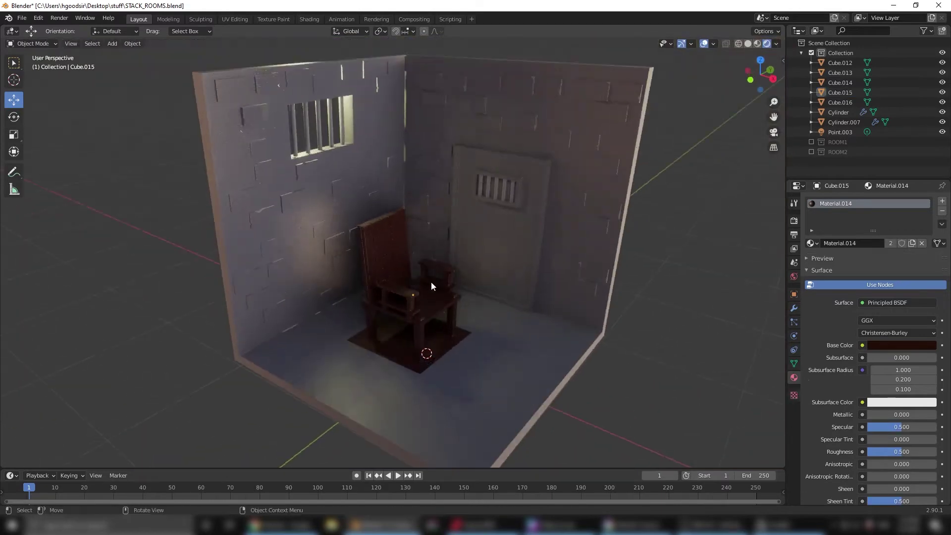
pyautogui.click(351, 31)
pyautogui.click(353, 64)
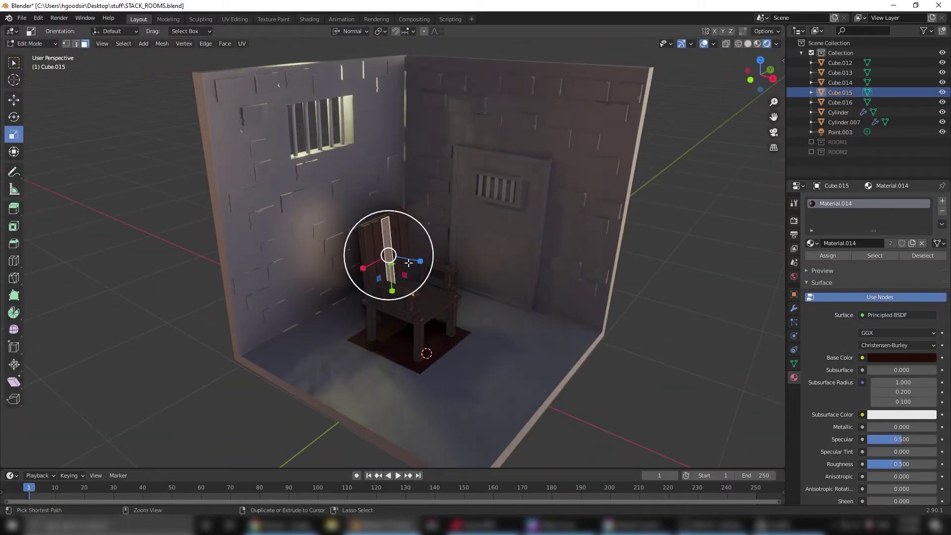
pyautogui.moveTo(428, 295); pyautogui.dragTo(428, 248)
pyautogui.click(942, 201)
pyautogui.click(811, 262)
pyautogui.click(857, 335)
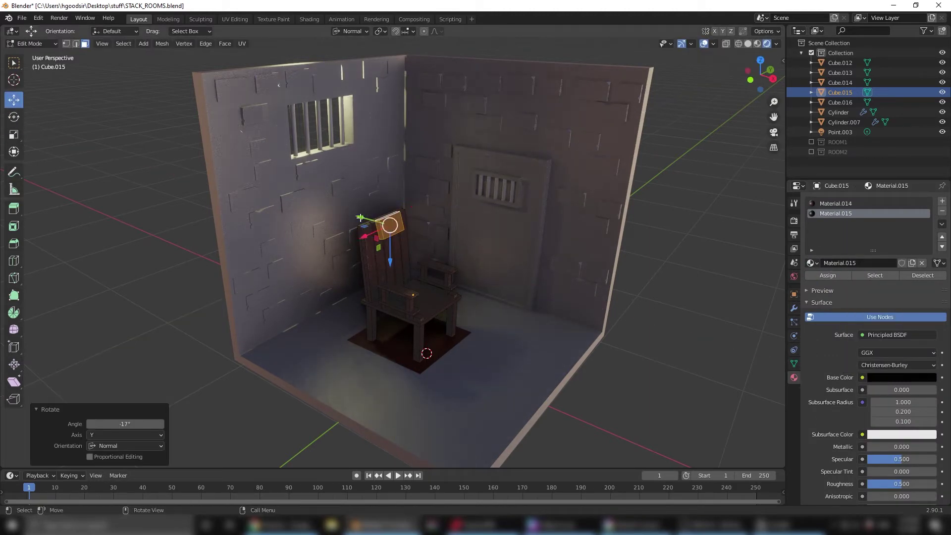
# Add a small, thin torus to the chair mesh as a restraint ring.
pyautogui.press('a')
pyautogui.click(143, 44)
pyautogui.click(149, 124)
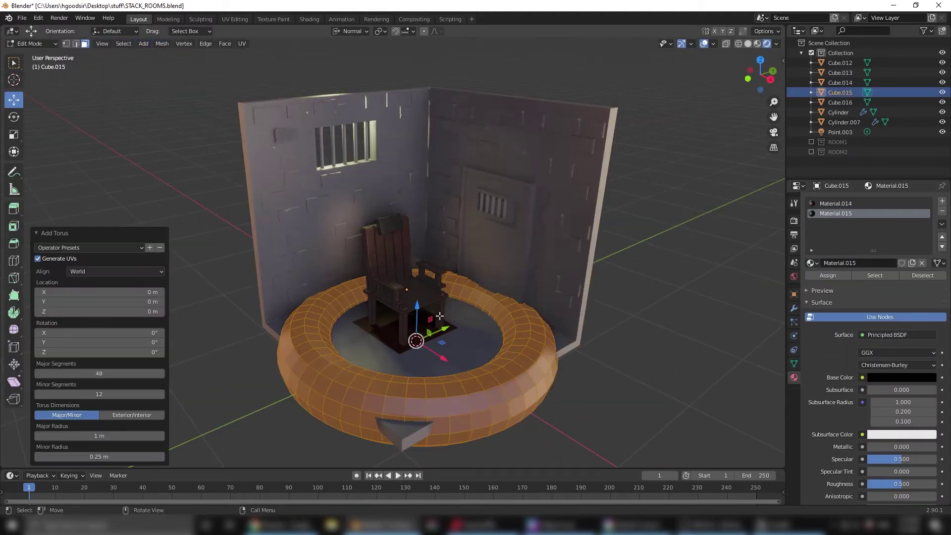
pyautogui.moveTo(99, 435); pyautogui.dragTo(99, 456)
pyautogui.click(411, 218)
# Add a second ring, move it onto the chair arm in global orientation, and select it linked.
pyautogui.click(143, 44)
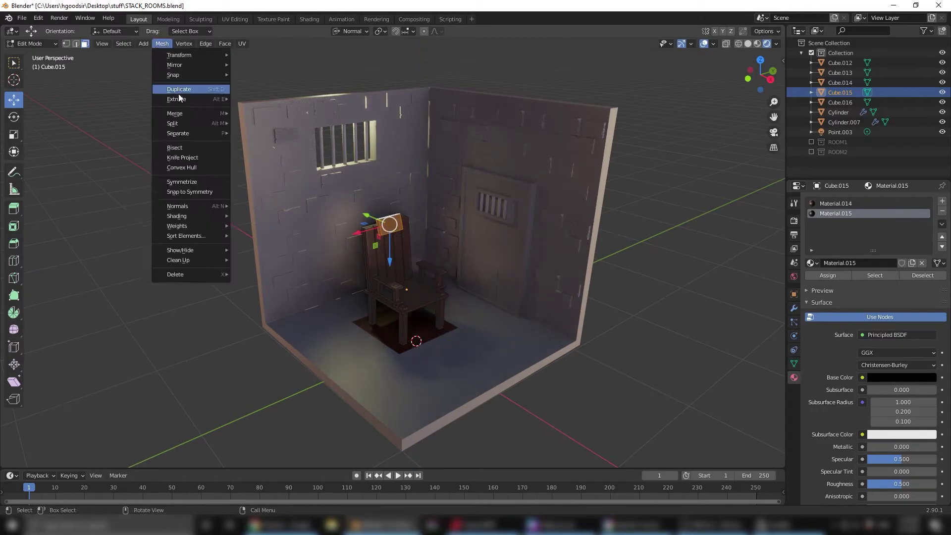
pyautogui.click(148, 124)
pyautogui.press('KP_Decimal')
pyautogui.click(351, 31)
pyautogui.click(335, 68)
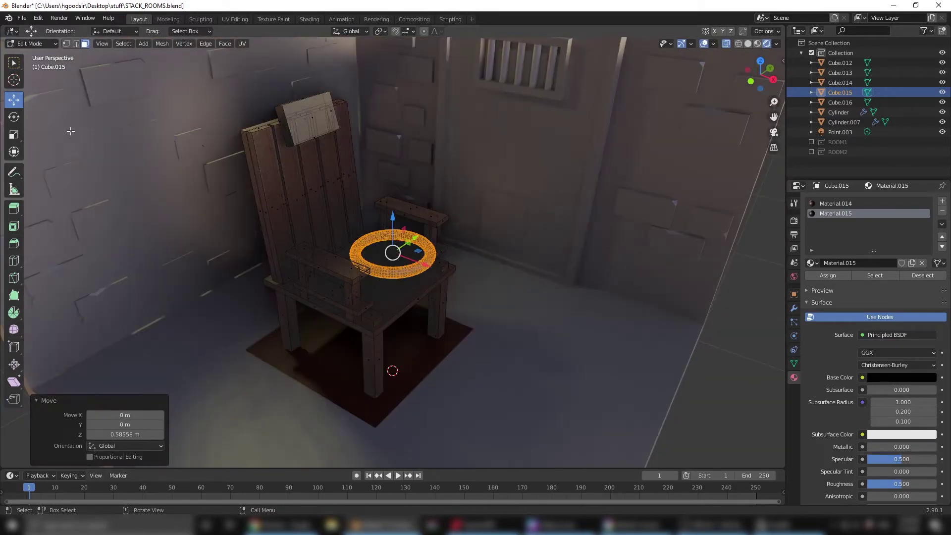
pyautogui.moveTo(347, 149)
pyautogui.mouseDown(button='middle')
pyautogui.moveTo(586, 90)
pyautogui.moveTo(345, 266)
pyautogui.moveTo(468, 326)
pyautogui.mouseUp(button='middle')
pyautogui.press('l')
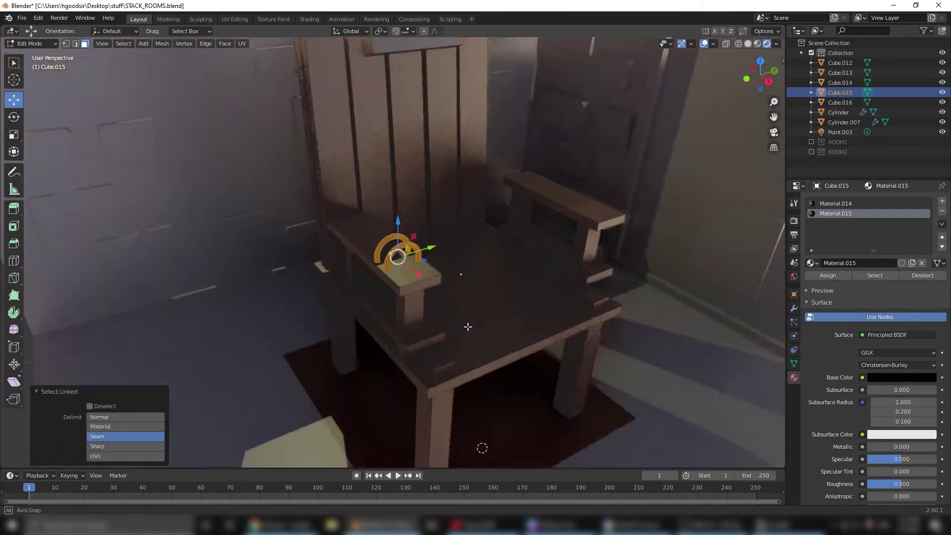
pyautogui.press('Tab')
pyautogui.scroll(-5, 452, 404)
# Save the file and move the ROOM3 prison cell beside ROOM1 on the stack.
pyautogui.scroll(-4, 57, 77)
pyautogui.hotkey('ctrl', 's')
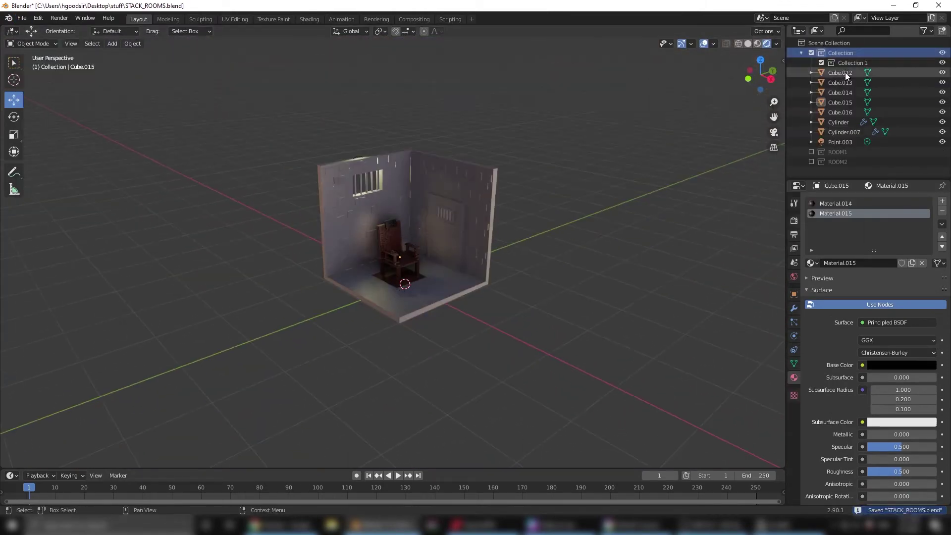
pyautogui.moveTo(811, 72)
pyautogui.mouseDown()
pyautogui.moveTo(811, 83)
pyautogui.moveTo(819, 54)
pyautogui.mouseUp()
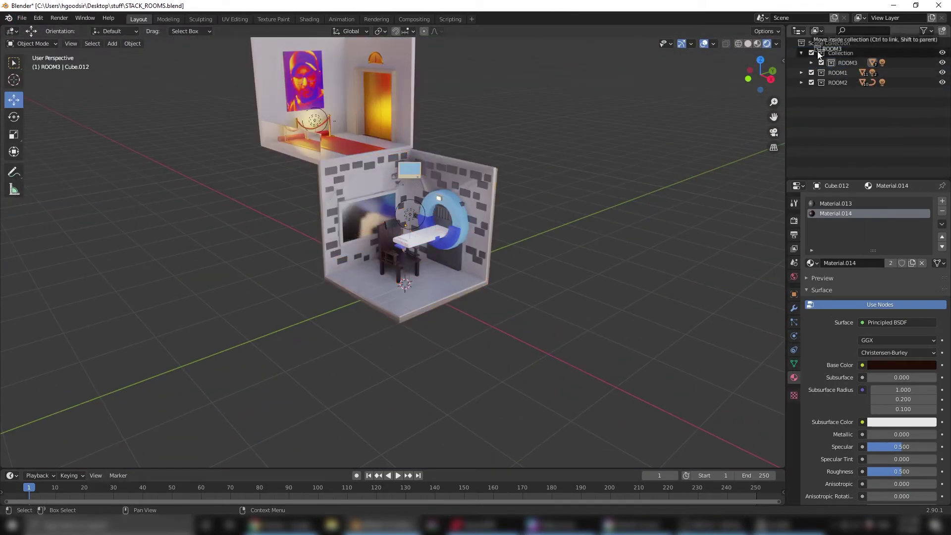
pyautogui.click(801, 82)
pyautogui.press('g')
pyautogui.click(495, 149)
# Select the cell's brick wall and door faces, then switch to solid shading.
pyautogui.scroll(-3, 545, 247)
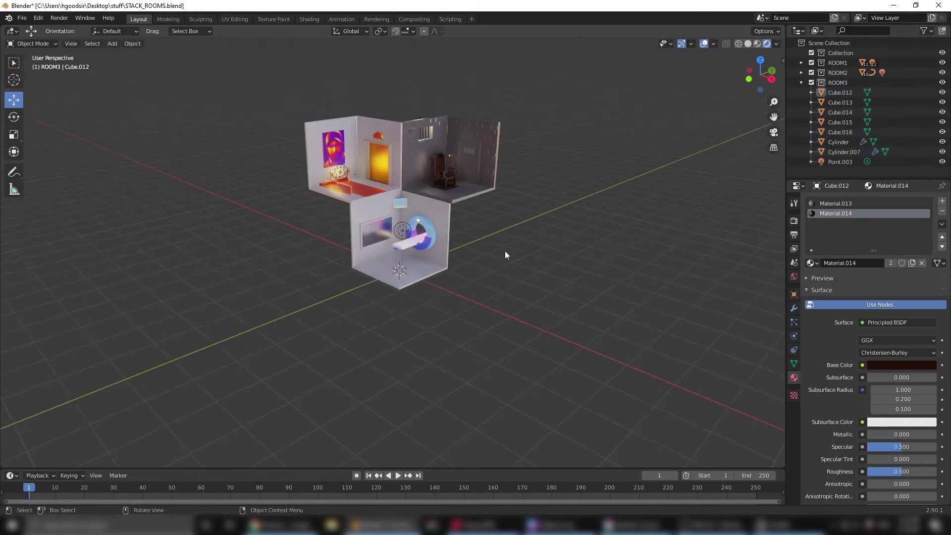
pyautogui.scroll(3, 545, 246)
pyautogui.scroll(-1, 545, 247)
pyautogui.click(500, 171)
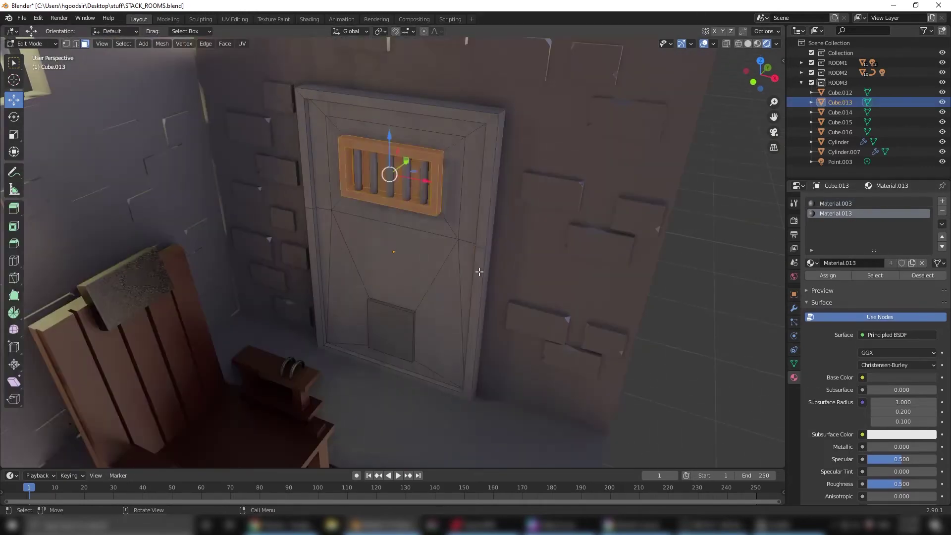
pyautogui.click(439, 348)
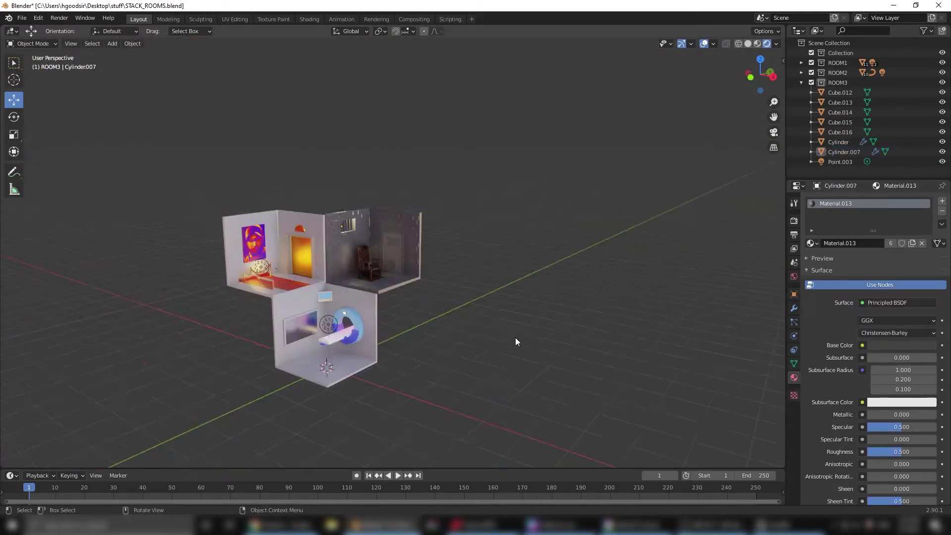
pyautogui.click(776, 44)
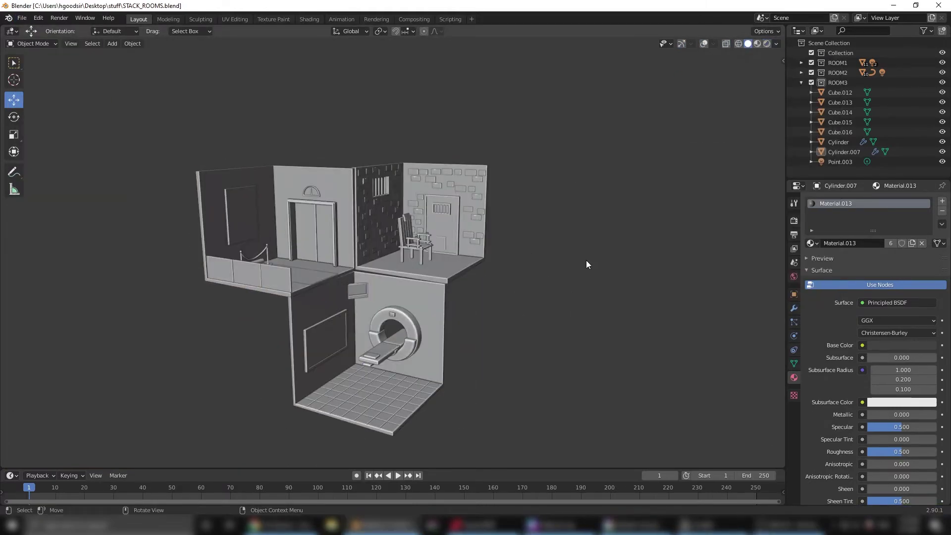
pyautogui.click(111, 44)
# Add a cube and extrude its top face upward to heighten the cabinet.
pyautogui.click(233, 66)
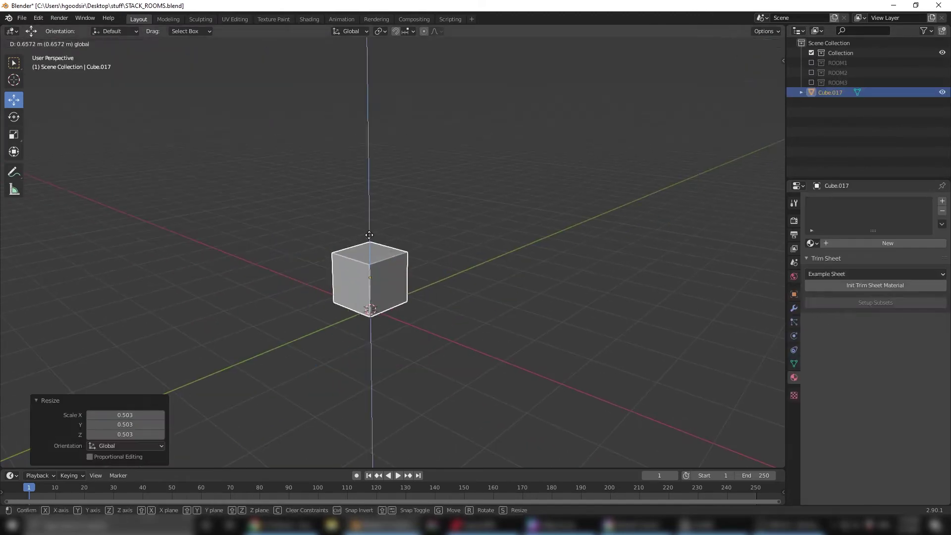
pyautogui.press('Tab')
pyautogui.moveTo(406, 134); pyautogui.dragTo(393, 161)
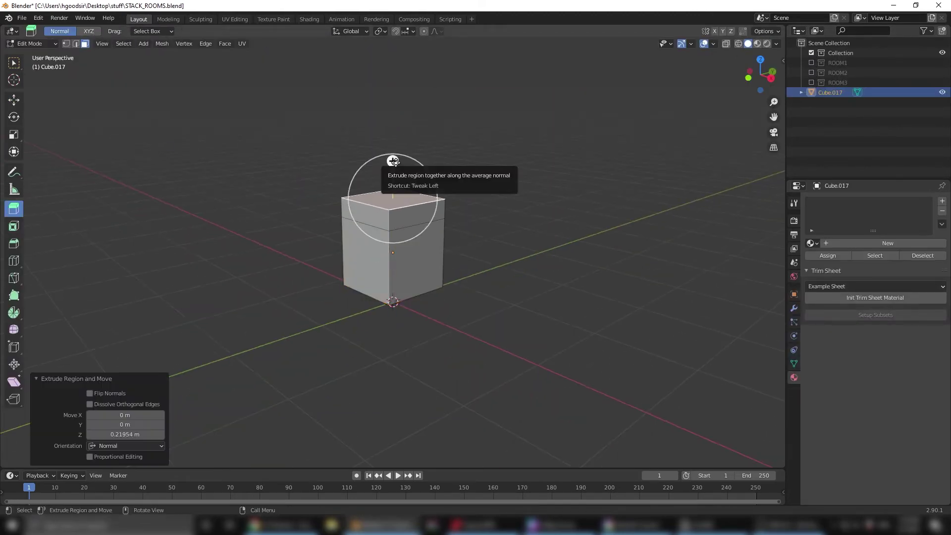
pyautogui.click(397, 85)
# Inset the front faces and push them in for a recessed screen and lower panel.
pyautogui.press('c')
pyautogui.click(366, 224)
pyautogui.click(312, 136)
pyautogui.click(333, 269)
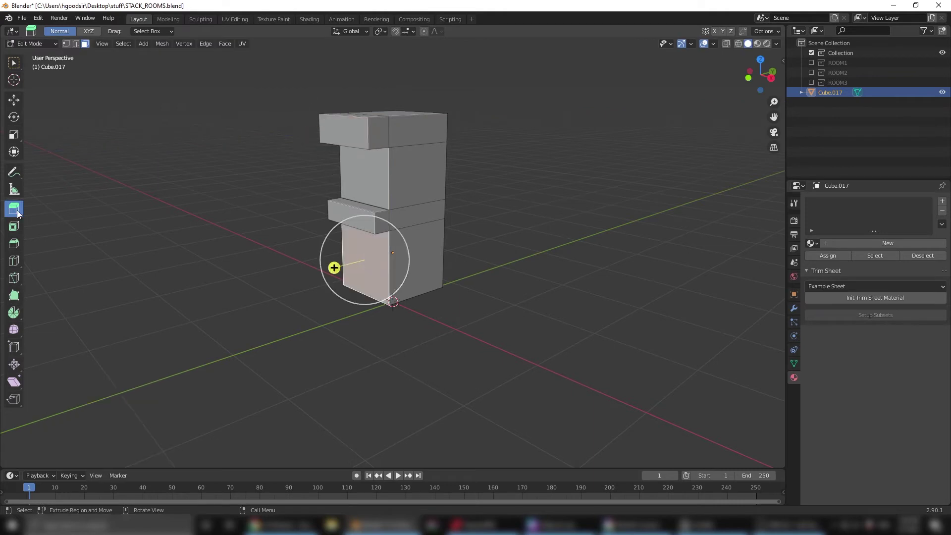
pyautogui.press('i')
pyautogui.click(319, 181)
pyautogui.press('i')
pyautogui.click(395, 168)
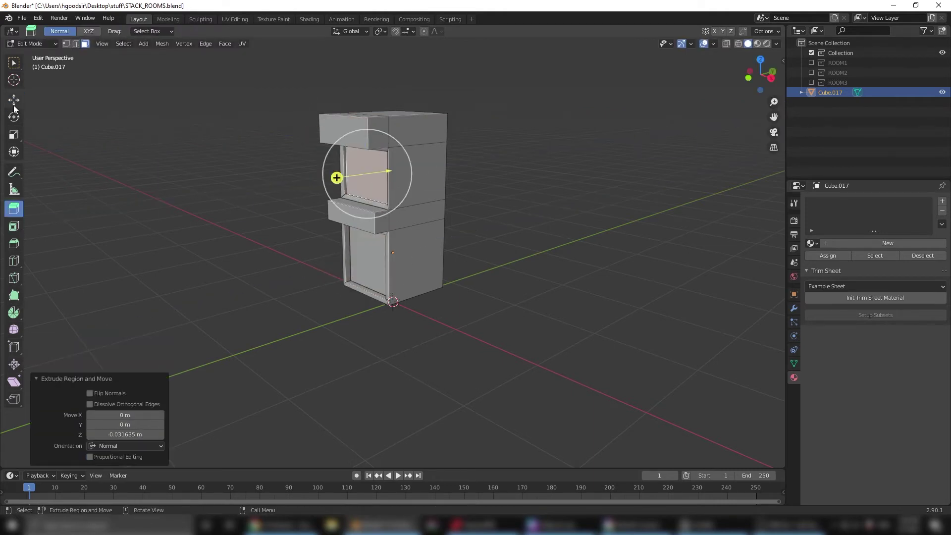
# Move the top front edge to give the cabinet a sloped marquee roof.
pyautogui.moveTo(338, 178)
pyautogui.mouseDown(button='middle')
pyautogui.moveTo(446, 149)
pyautogui.moveTo(450, 138)
pyautogui.mouseUp(button='middle')
pyautogui.click(77, 44)
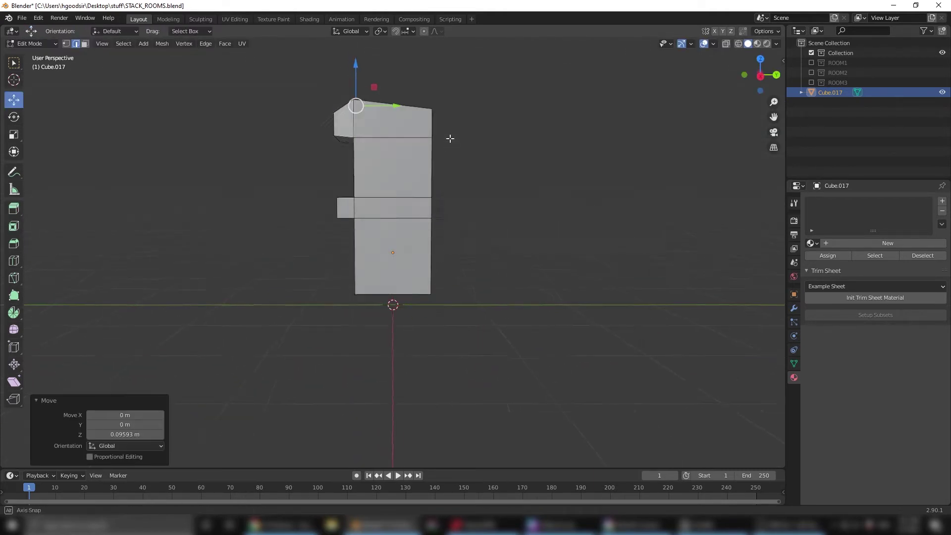
pyautogui.moveTo(294, 100); pyautogui.dragTo(376, 149)
pyautogui.moveTo(394, 134); pyautogui.dragTo(393, 177)
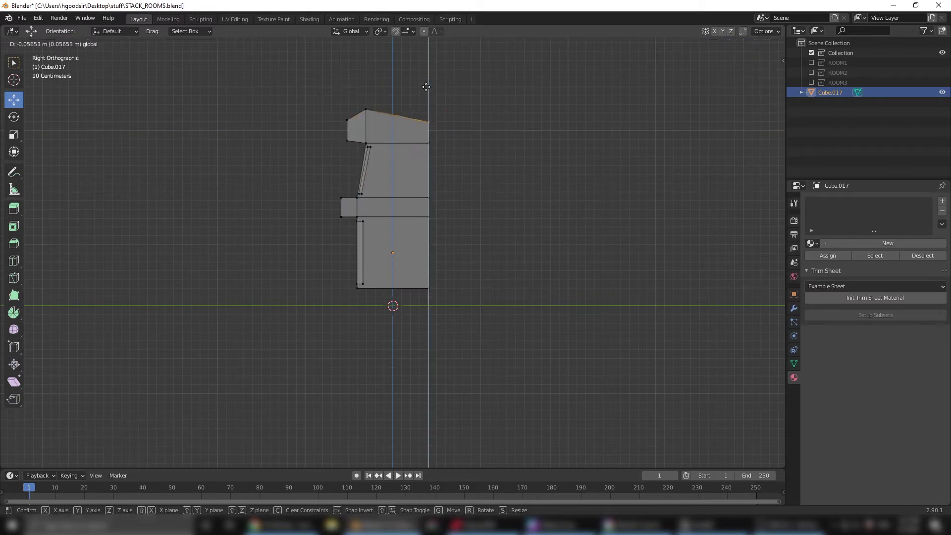
pyautogui.click(363, 170)
pyautogui.scroll(4, 364, 130)
# Bevel the control ledge's outer edges with Ctrl+B.
pyautogui.moveTo(327, 249); pyautogui.dragTo(492, 162, button='middle')
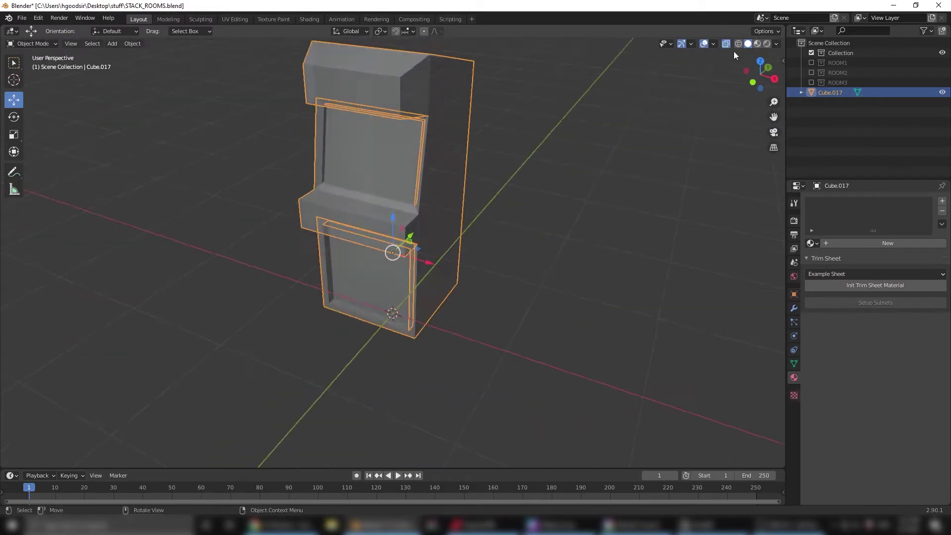
pyautogui.scroll(3, 492, 161)
pyautogui.click(511, 133)
pyautogui.hotkey('ctrl', 'b')
pyautogui.click(494, 195)
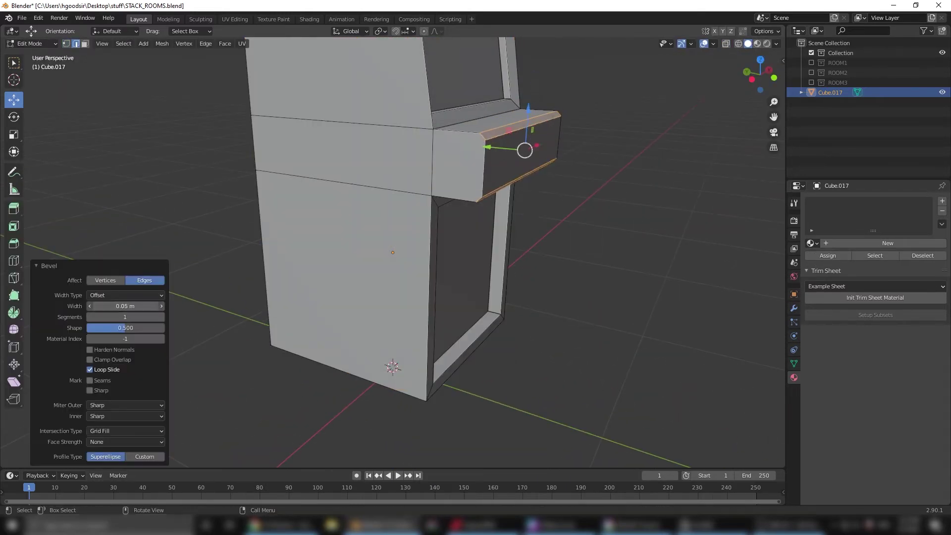
pyautogui.click(566, 145)
pyautogui.press('KP_3')
pyautogui.scroll(-1, 240, 149)
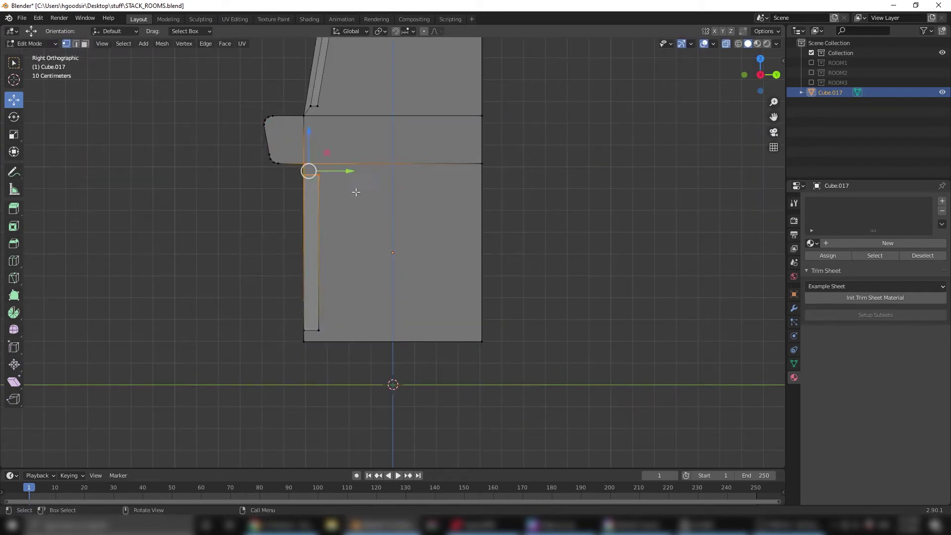
# Inspect the finished cabinet from the side and in perspective, then deselect it.
pyautogui.press('Tab')
pyautogui.moveTo(280, 295); pyautogui.dragTo(739, 42, button='middle')
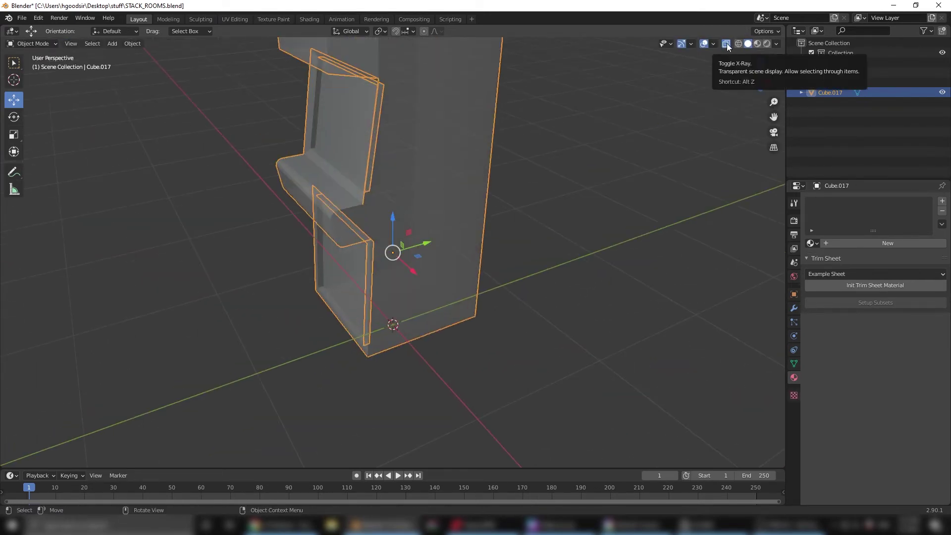
pyautogui.press('KP_3')
pyautogui.press('Tab')
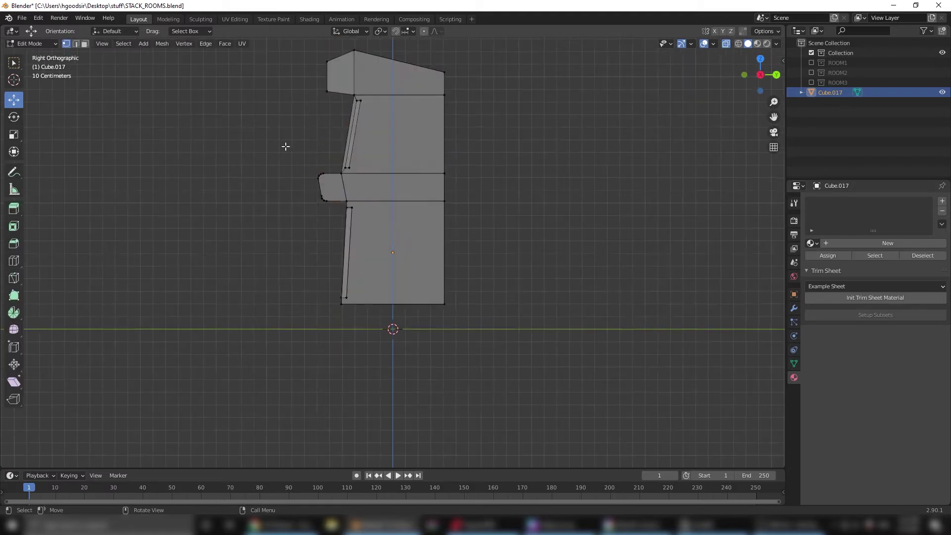
pyautogui.press('Tab')
pyautogui.moveTo(363, 210)
pyautogui.mouseDown(button='middle')
pyautogui.moveTo(391, 258)
pyautogui.moveTo(457, 262)
pyautogui.moveTo(448, 110)
pyautogui.mouseUp(button='middle')
pyautogui.press('Tab')
pyautogui.moveTo(503, 137)
pyautogui.mouseDown(button='middle')
pyautogui.moveTo(515, 178)
pyautogui.moveTo(396, 123)
pyautogui.mouseUp(button='middle')
pyautogui.press('Tab')
pyautogui.click(519, 184)
pyautogui.click(112, 43)
pyautogui.moveTo(127, 54)
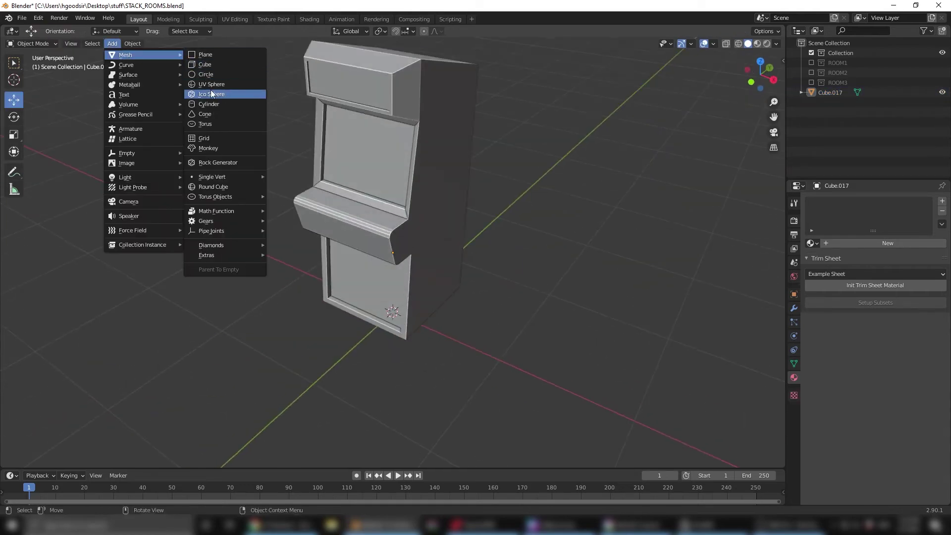
# Add a small cylinder as the joystick shaft and set it on the control ledge.
pyautogui.click(209, 103)
pyautogui.press('s')
pyautogui.click(397, 311)
pyautogui.click(345, 160)
pyautogui.moveTo(344, 160); pyautogui.dragTo(342, 162, button='middle')
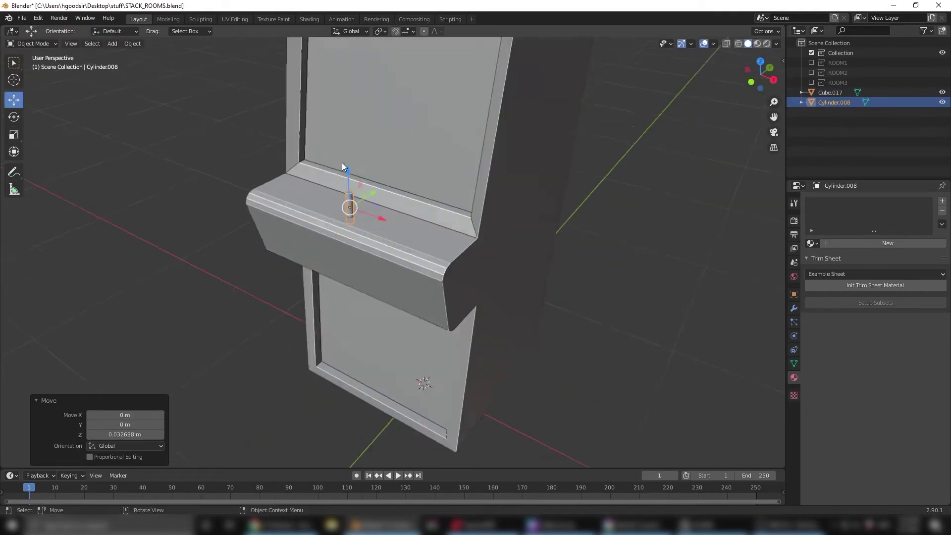
pyautogui.moveTo(350, 233); pyautogui.dragTo(388, 255)
# Add a shrunken sphere as the joystick knob on top of the shaft.
pyautogui.click(216, 96)
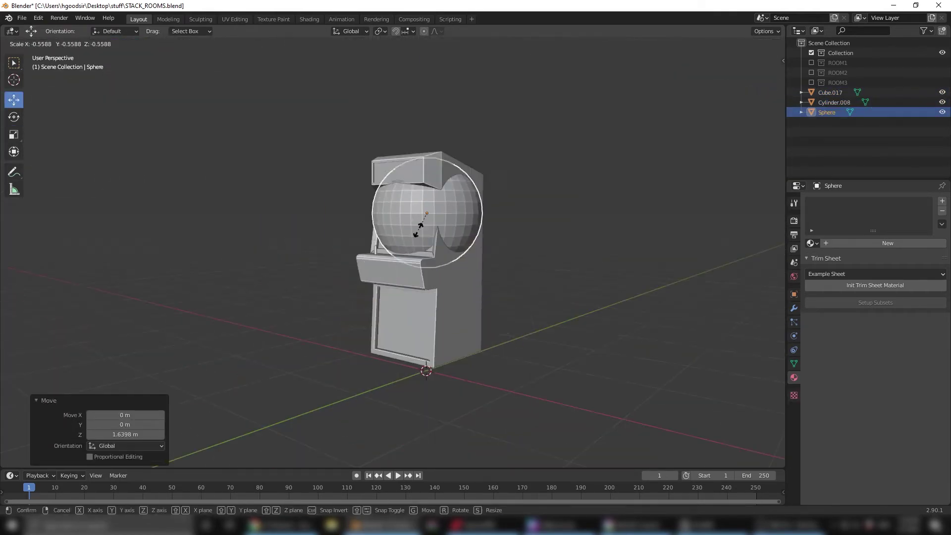
pyautogui.press('s')
pyautogui.click(403, 221)
pyautogui.press('KP_1')
pyautogui.press('KP_3')
pyautogui.press('KP_Decimal')
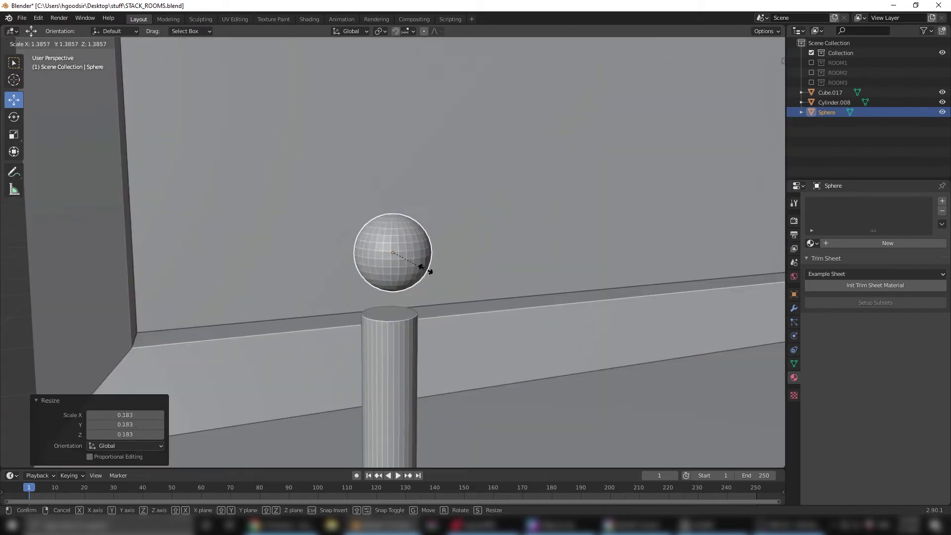
pyautogui.moveTo(557, 197); pyautogui.dragTo(420, 259, button='middle')
pyautogui.press('g')
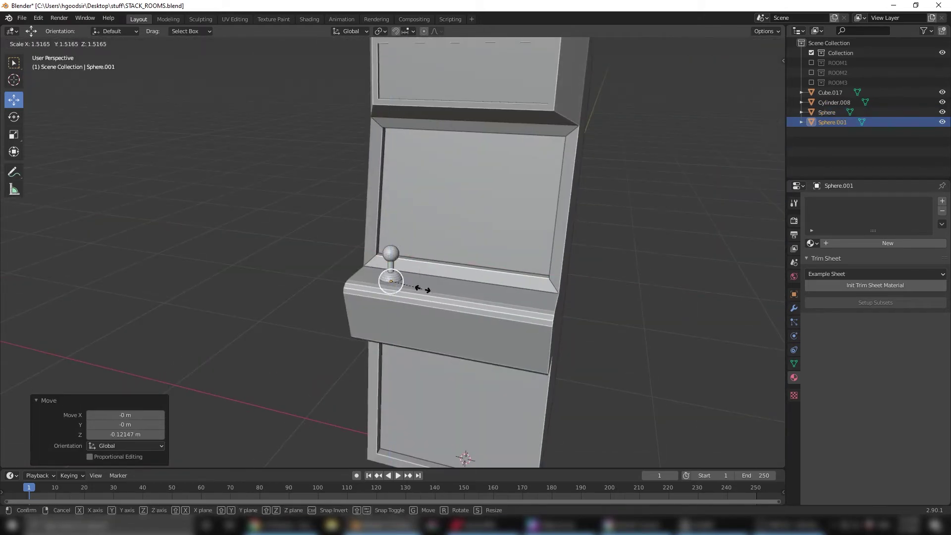
# Add a cube and stretch it into a flat button panel.
pyautogui.scroll(-4, 608, 283)
pyautogui.click(112, 43)
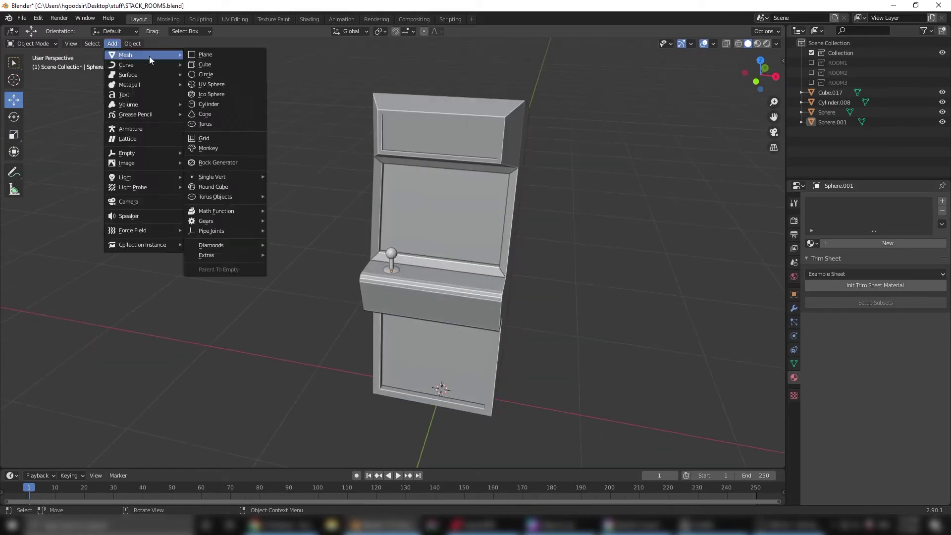
pyautogui.click(213, 68)
pyautogui.moveTo(469, 249); pyautogui.dragTo(309, 236, button='middle')
pyautogui.press('KP_Decimal')
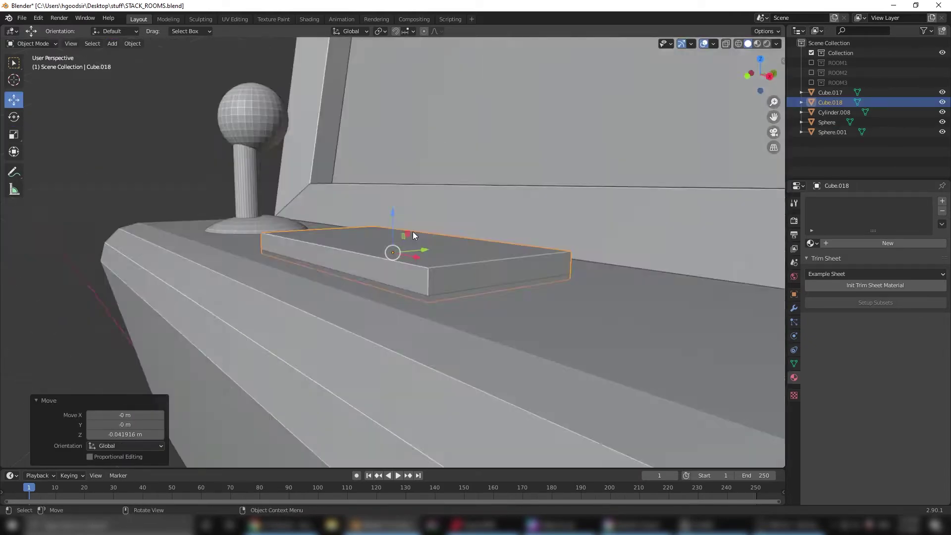
pyautogui.moveTo(422, 239); pyautogui.dragTo(412, 282)
# Duplicate the joystick cylinder in place to make a button.
pyautogui.click(279, 158)
pyautogui.hotkey('shift', 'd')
pyautogui.rightClick(315, 193)
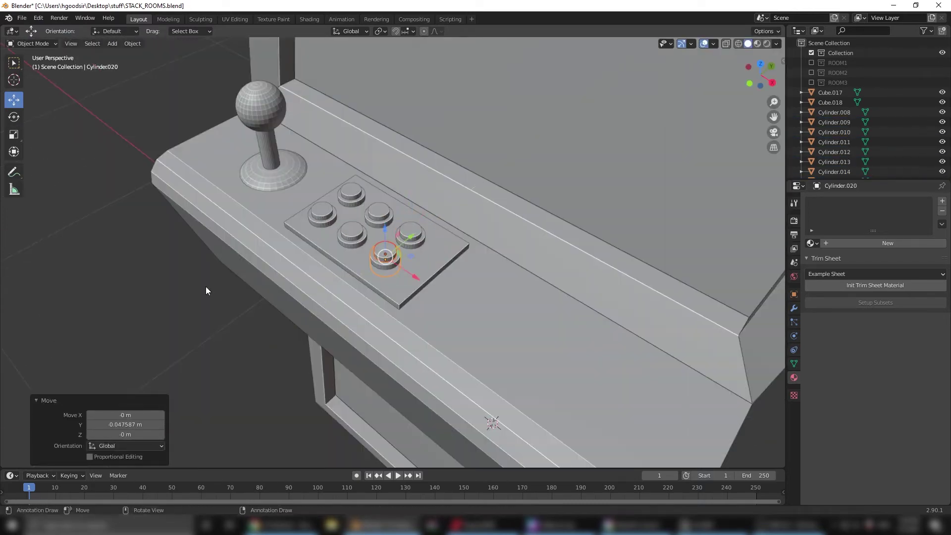
# Position the button panel and select the cabinet body for its yellow material.
pyautogui.click(417, 251)
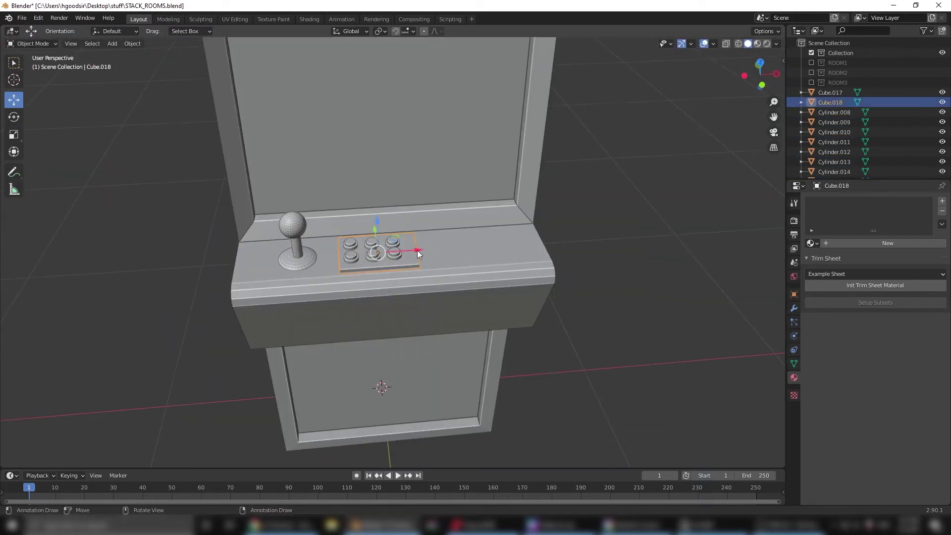
pyautogui.click(410, 248)
pyautogui.moveTo(410, 249)
pyautogui.mouseDown(button='middle')
pyautogui.moveTo(382, 197)
pyautogui.moveTo(500, 244)
pyautogui.mouseUp(button='middle')
pyautogui.click(501, 245)
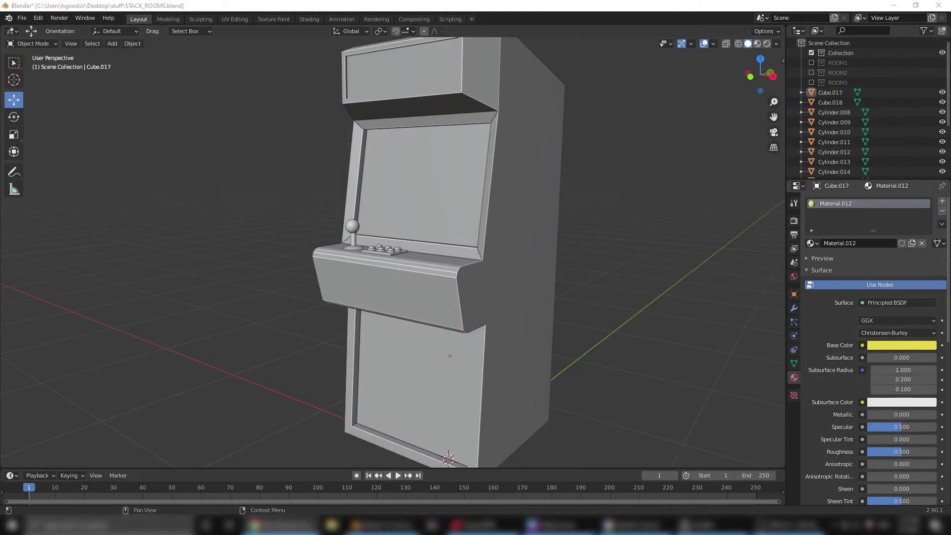
# Assign an existing material to the joystick ball in Material Preview.
pyautogui.moveTo(446, 247)
pyautogui.mouseDown(button='middle')
pyautogui.moveTo(446, 149)
pyautogui.moveTo(347, 223)
pyautogui.moveTo(726, 152)
pyautogui.mouseUp(button='middle')
pyautogui.click(298, 212)
pyautogui.click(757, 43)
pyautogui.click(811, 243)
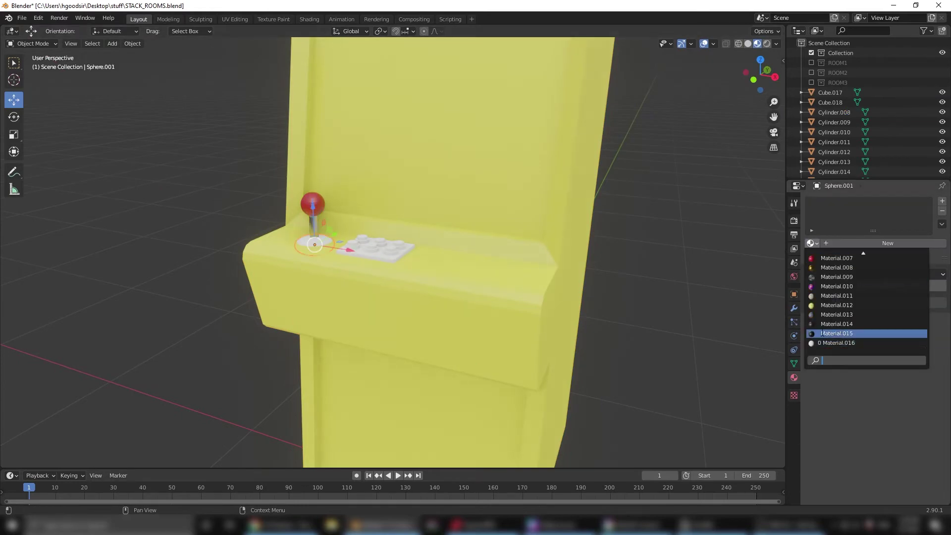
pyautogui.click(850, 331)
pyautogui.scroll(4, 397, 247)
# Colour the control-panel buttons, starting with blue and magenta.
pyautogui.click(318, 211)
pyautogui.click(901, 345)
pyautogui.click(349, 249)
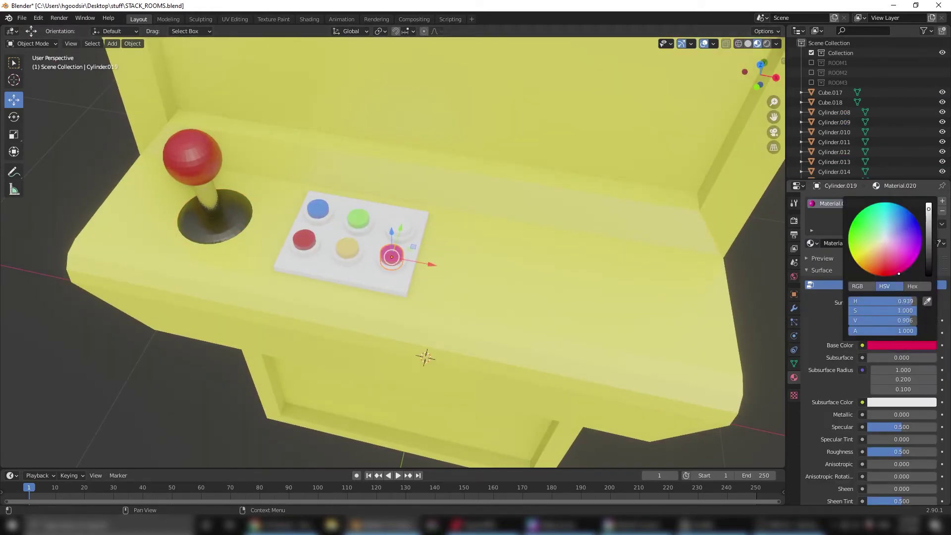
pyautogui.click(401, 229)
pyautogui.click(902, 346)
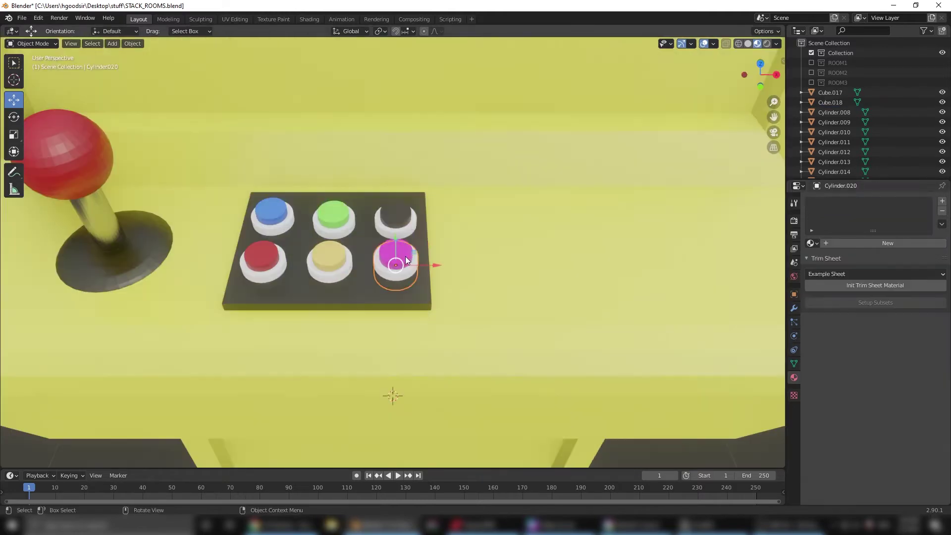
pyautogui.click(811, 244)
# Give the remaining button parts the dark plate material.
pyautogui.click(395, 218)
pyautogui.click(811, 243)
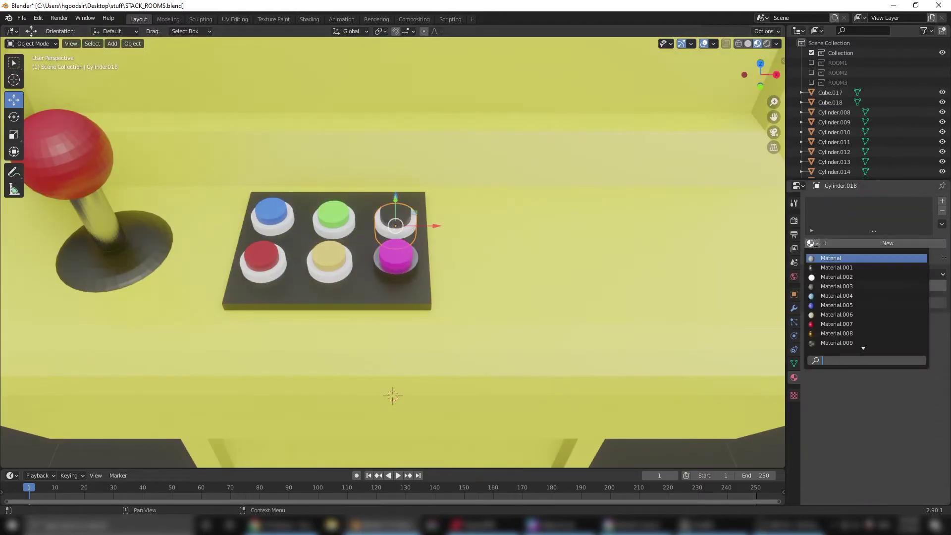
pyautogui.click(836, 267)
pyautogui.click(834, 172)
pyautogui.click(811, 243)
pyautogui.click(837, 267)
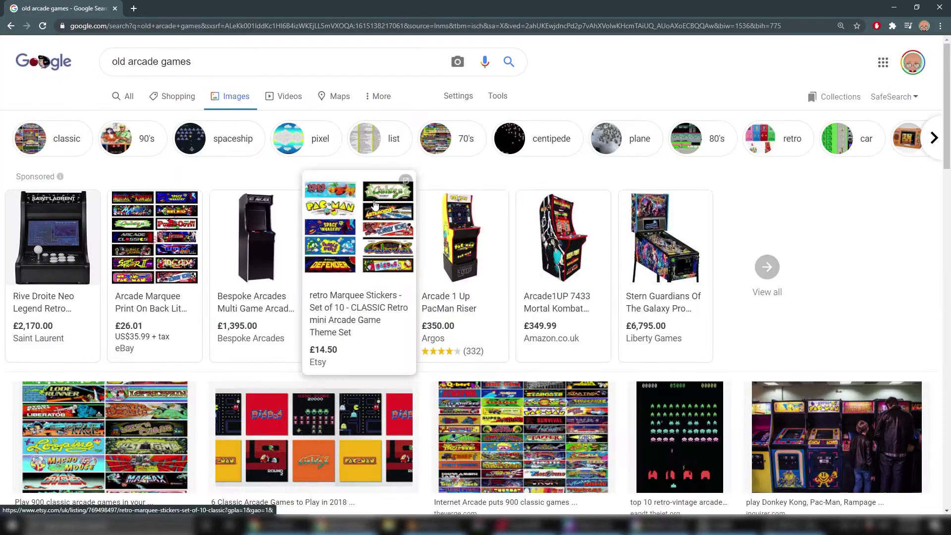
# Search the web for a Pac-Man maze image and save it as 'pacman'.
pyautogui.scroll(-5, 375, 203)
pyautogui.click(317, 188)
pyautogui.click(198, 49)
pyautogui.write('pac man')
pyautogui.press('Return')
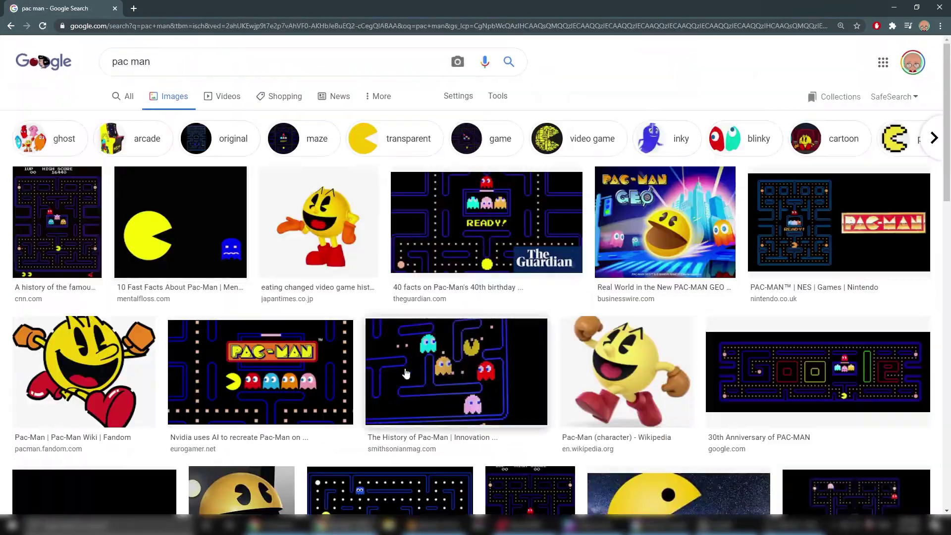
pyautogui.click(57, 222)
pyautogui.scroll(-10, 268, 298)
pyautogui.click(79, 406)
pyautogui.rightClick(737, 248)
pyautogui.write('pacman')
pyautogui.press('Return')
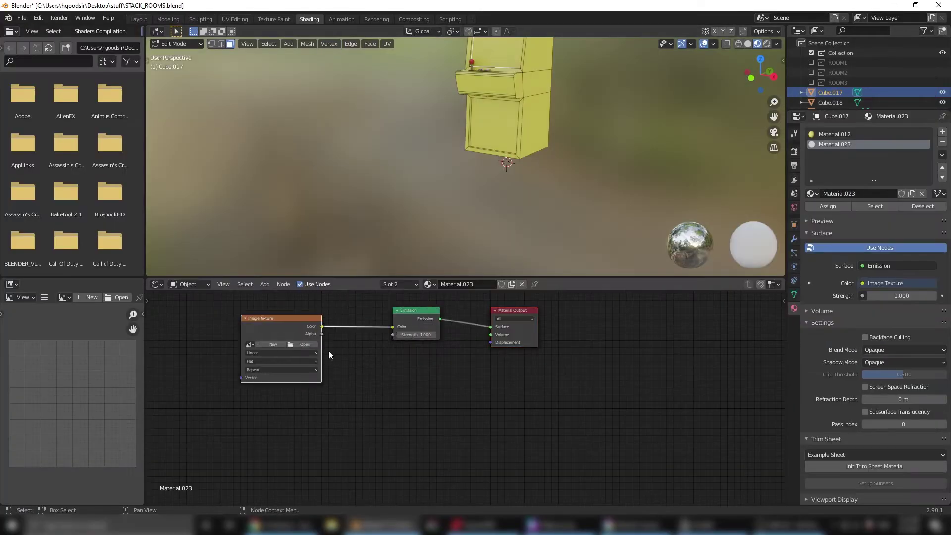
# Load pacman.png into the screen material's Image Texture node.
pyautogui.click(305, 344)
pyautogui.scroll(-3, 495, 278)
pyautogui.scroll(2, 495, 277)
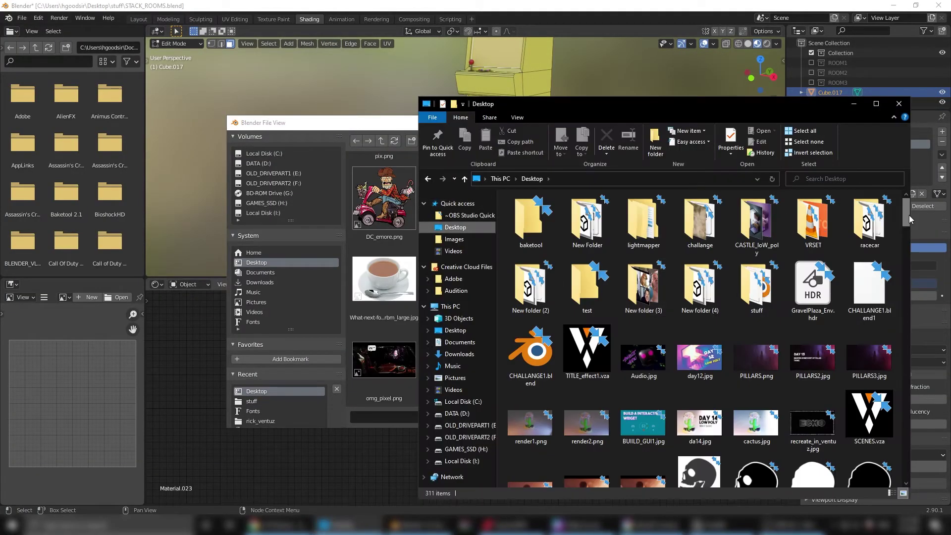
pyautogui.scroll(-10, 909, 219)
pyautogui.moveTo(638, 458); pyautogui.dragTo(446, 297)
pyautogui.click(624, 416)
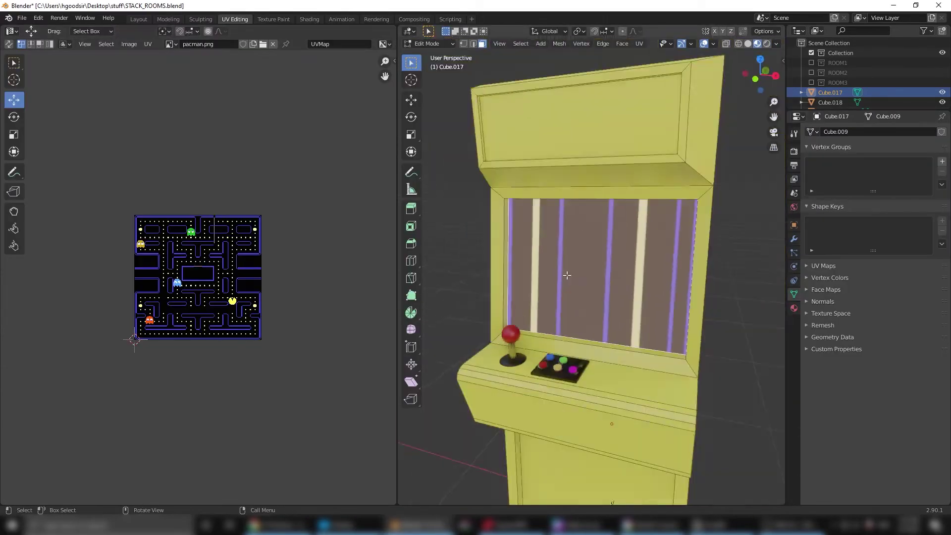
# UV-unwrap the screen face and scale its UVs to fill the maze image.
pyautogui.moveTo(567, 275); pyautogui.dragTo(495, 257, button='middle')
pyautogui.press('u')
pyautogui.click(230, 298)
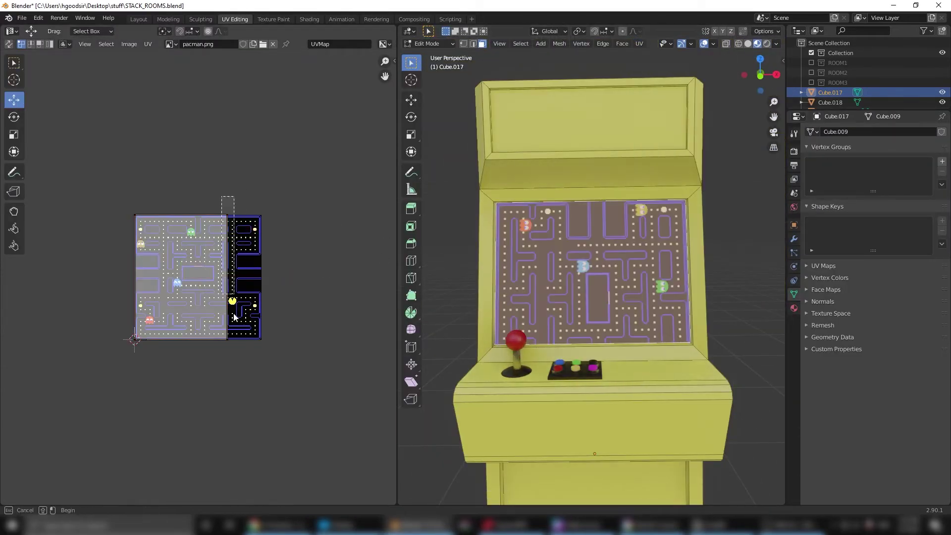
pyautogui.moveTo(234, 317); pyautogui.dragTo(262, 227)
pyautogui.press('Tab')
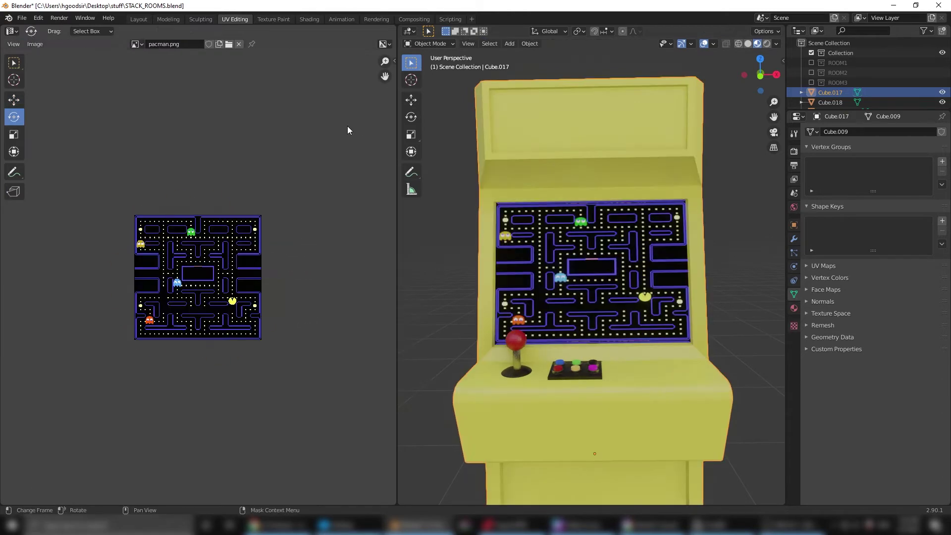
# Add a material slot and pick an existing material for the top panel faces.
pyautogui.click(138, 19)
pyautogui.scroll(-3, 426, 173)
pyautogui.click(942, 201)
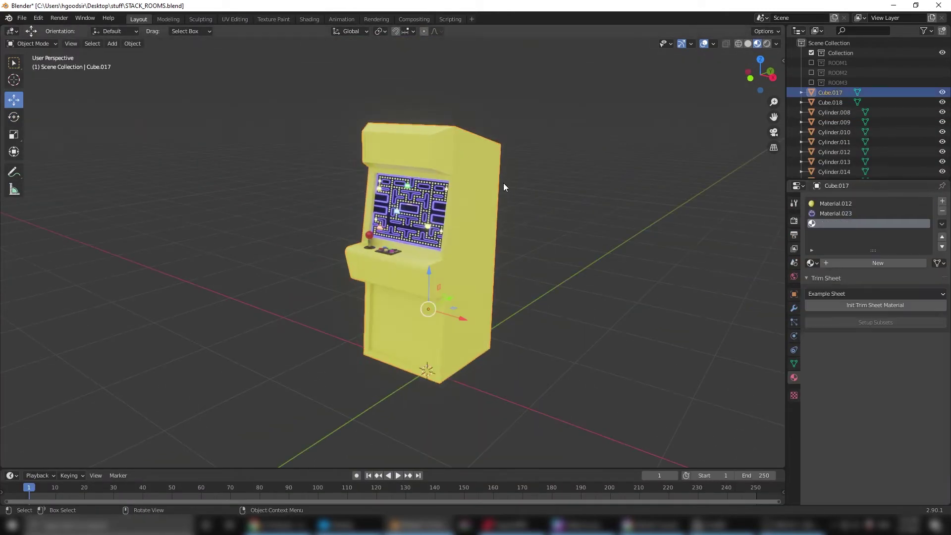
pyautogui.press('Tab')
pyautogui.press('c')
pyautogui.click(812, 263)
# Make the top marquee panel red and add a new material for the cabinet door.
pyautogui.click(812, 233)
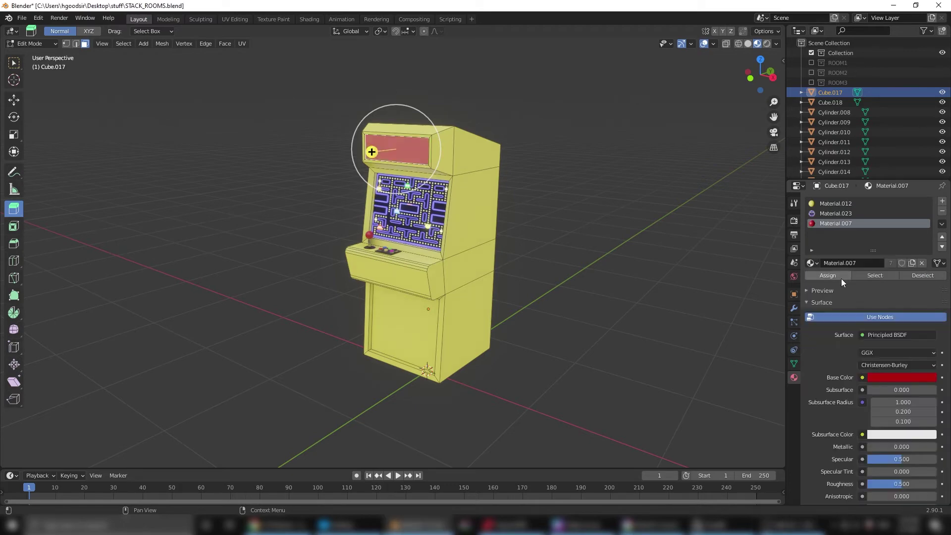
pyautogui.moveTo(446, 248); pyautogui.dragTo(395, 389, button='middle')
pyautogui.scroll(3, 395, 388)
pyautogui.click(942, 201)
pyautogui.click(828, 275)
pyautogui.press('Tab')
pyautogui.moveTo(641, 333); pyautogui.dragTo(595, 317, button='middle')
pyautogui.scroll(-3, 594, 317)
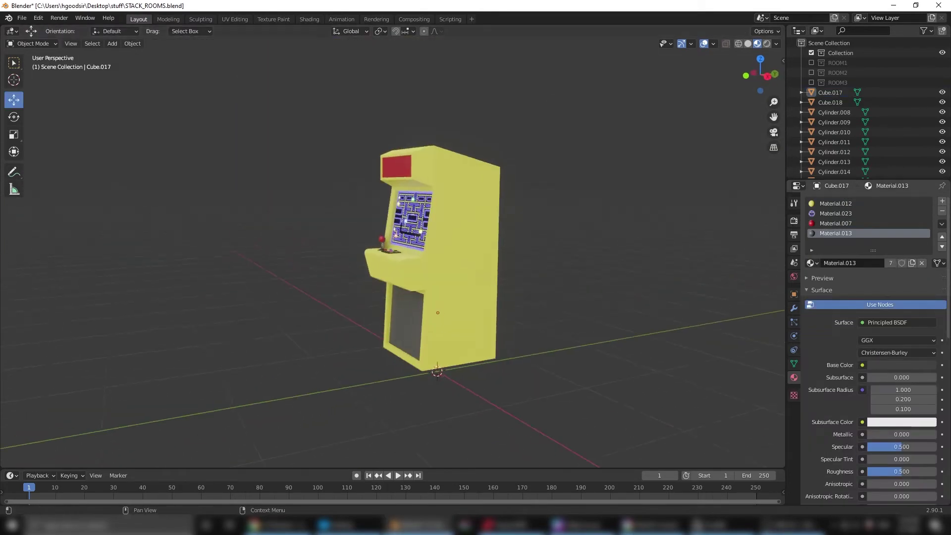
# Assign blue Material.017 to the cabinet's front faces in Edit Mode.
pyautogui.click(400, 172)
pyautogui.moveTo(446, 248)
pyautogui.mouseDown(button='middle')
pyautogui.moveTo(399, 172)
pyautogui.moveTo(422, 60)
pyautogui.moveTo(400, 171)
pyautogui.mouseUp(button='middle')
pyautogui.press('Tab')
pyautogui.scroll(3, 421, 59)
pyautogui.scroll(-4, 450, 280)
pyautogui.click(943, 201)
pyautogui.click(811, 263)
pyautogui.click(837, 325)
pyautogui.click(828, 275)
pyautogui.click(811, 262)
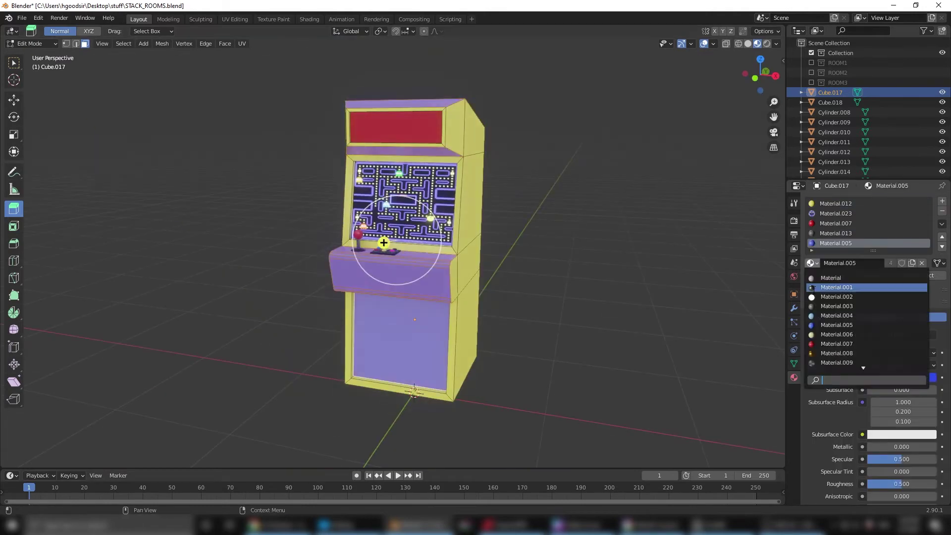
pyautogui.click(837, 306)
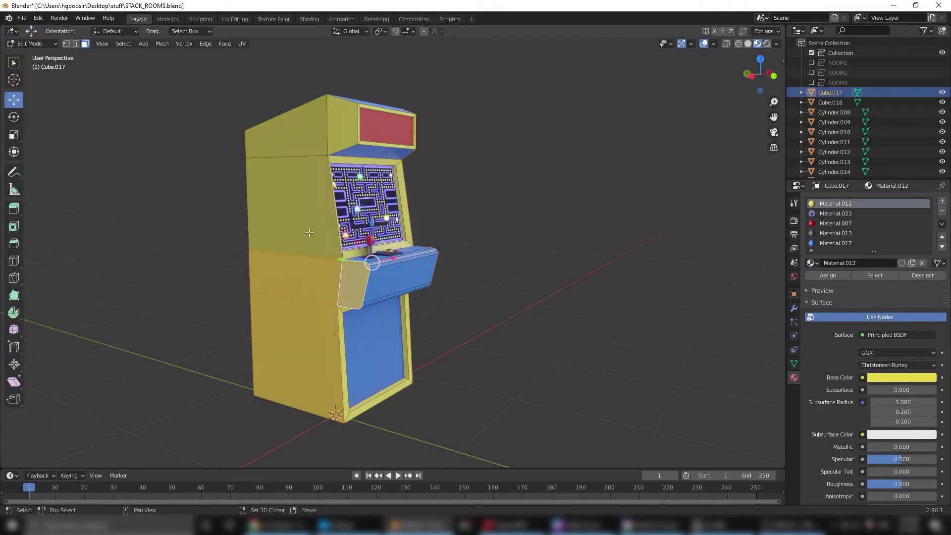
# Resize the selection, then join all cabinet parts into one object, Cube.017.
pyautogui.moveTo(484, 263)
pyautogui.mouseDown(button='middle')
pyautogui.moveTo(304, 192)
pyautogui.moveTo(327, 261)
pyautogui.moveTo(307, 278)
pyautogui.moveTo(509, 241)
pyautogui.moveTo(504, 292)
pyautogui.moveTo(506, 256)
pyautogui.moveTo(549, 284)
pyautogui.mouseUp(button='middle')
pyautogui.hotkey('shift', 'space')
pyautogui.press('s')
pyautogui.press('Tab')
pyautogui.scroll(-8, 506, 256)
pyautogui.hotkey('ctrl', 'j')
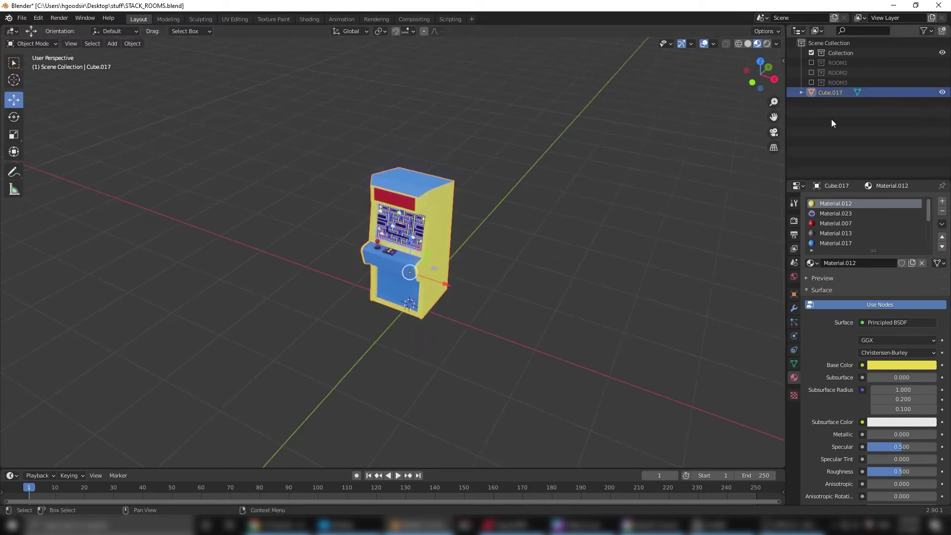
# Add a cube around the cabinet and delete its front corner to open the room.
pyautogui.click(112, 44)
pyautogui.click(188, 65)
pyautogui.rightClick(404, 321)
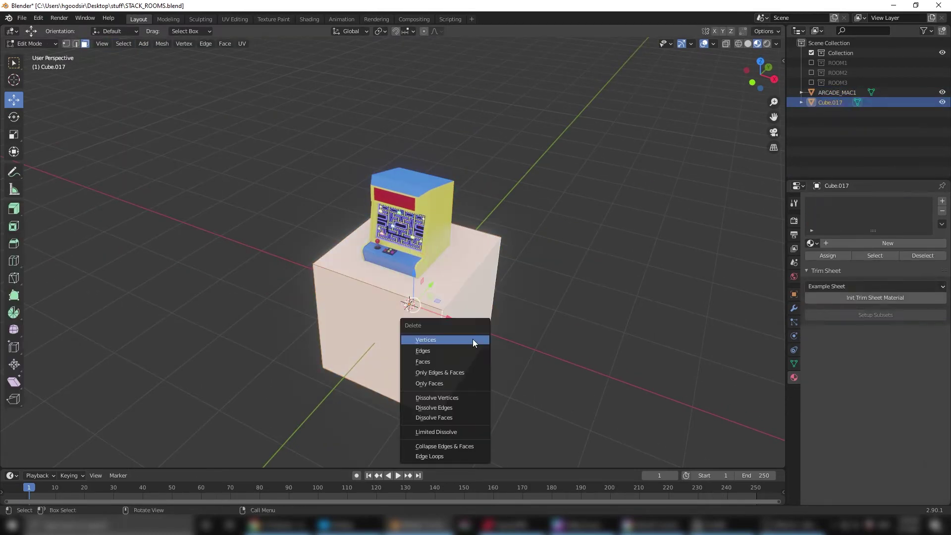
pyautogui.press('KP_3')
pyautogui.press('g')
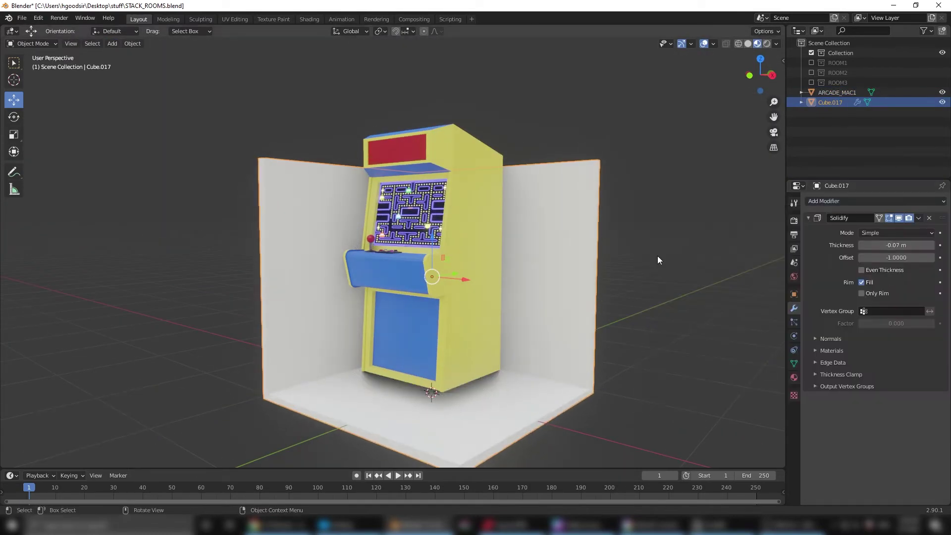
# Reset the cabinet's origin and move it along X into the room's back corner.
pyautogui.click(483, 307)
pyautogui.click(133, 44)
pyautogui.click(260, 86)
pyautogui.press('g')
pyautogui.press('x')
pyautogui.scroll(4, 392, 252)
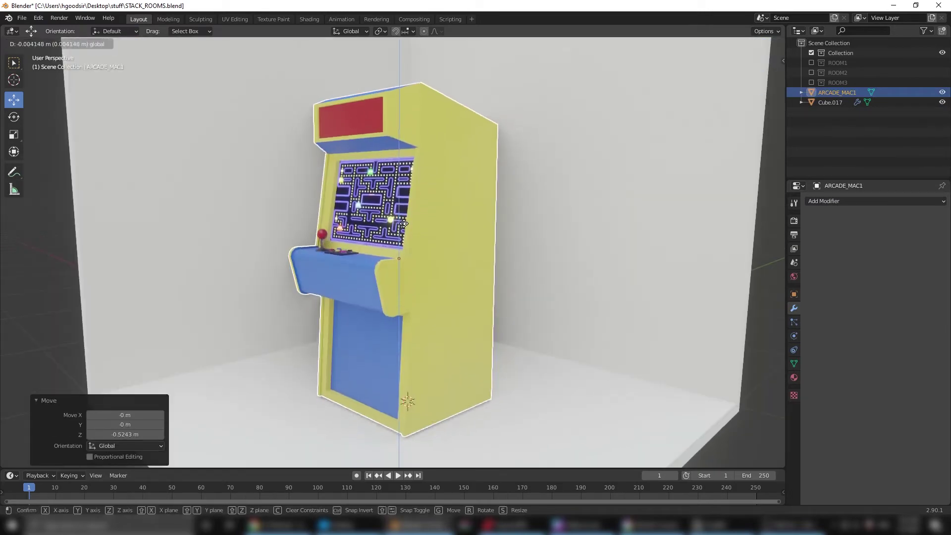
pyautogui.moveTo(391, 253); pyautogui.dragTo(523, 324, button='middle')
pyautogui.scroll(2, 522, 324)
pyautogui.scroll(-3, 476, 327)
pyautogui.scroll(5, 509, 320)
# Check the room and cabinet materials, raising the screen Emission strength to 5.
pyautogui.hotkey('alt', 'a')
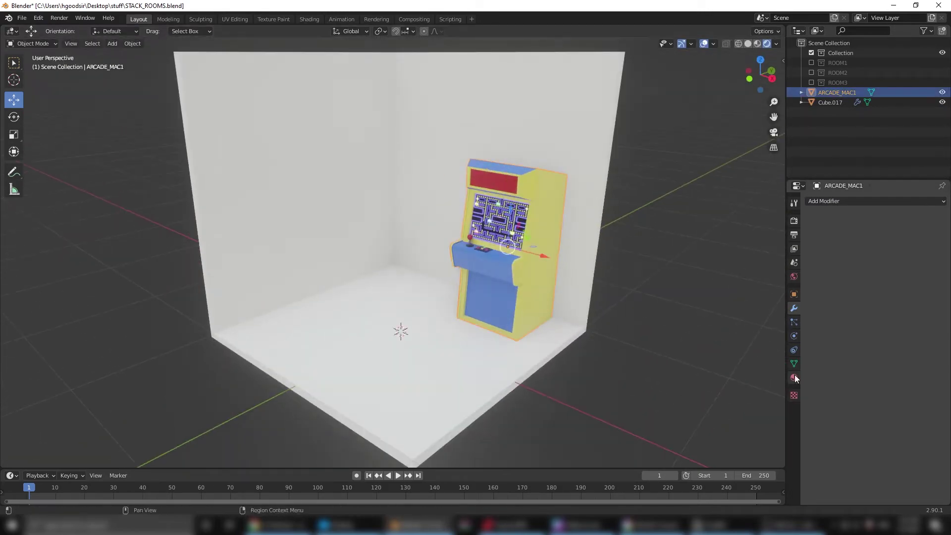
pyautogui.click(795, 378)
pyautogui.scroll(4, 495, 273)
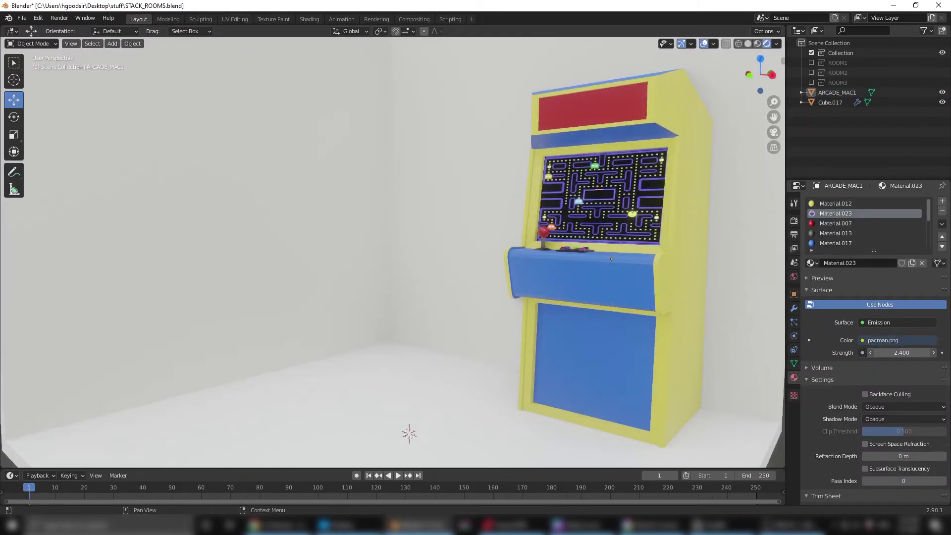
pyautogui.scroll(-4, 495, 272)
pyautogui.click(565, 277)
pyautogui.click(674, 331)
pyautogui.moveTo(530, 320); pyautogui.dragTo(515, 318, button='middle')
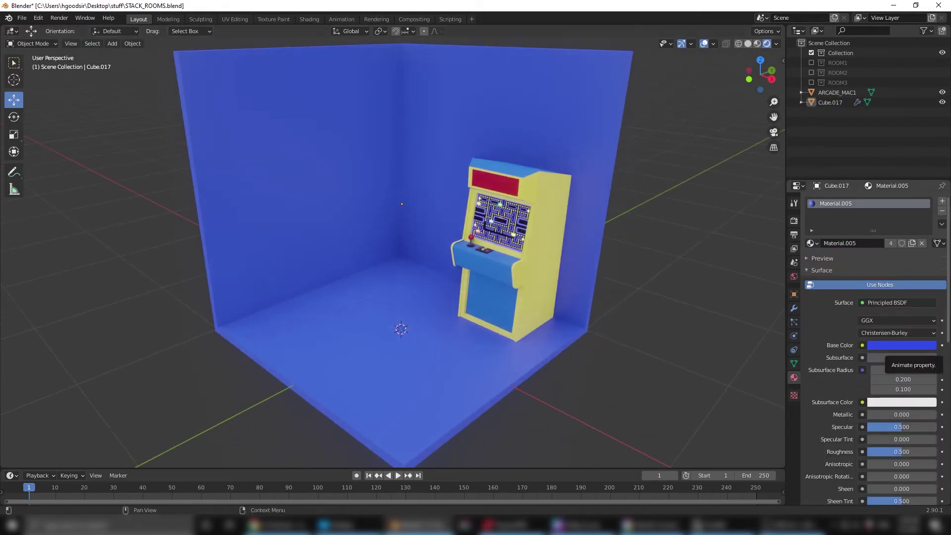
pyautogui.click(526, 301)
pyautogui.scroll(2, 414, 325)
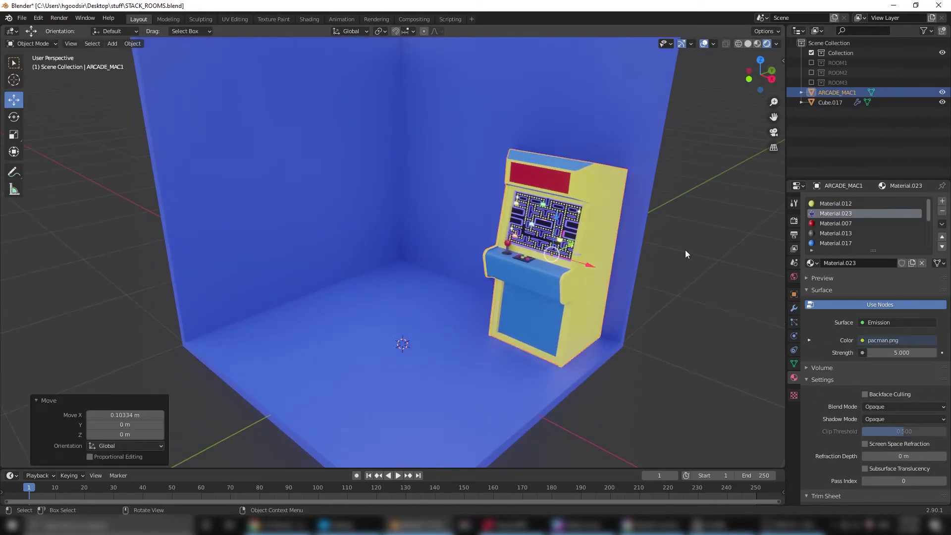
pyautogui.scroll(-3, 519, 221)
pyautogui.hotkey('shift', 'a')
# Add a cube and scale it into a thin white vertical strip on one wall.
pyautogui.click(199, 74)
pyautogui.press('s')
pyautogui.press('y')
pyautogui.click(400, 327)
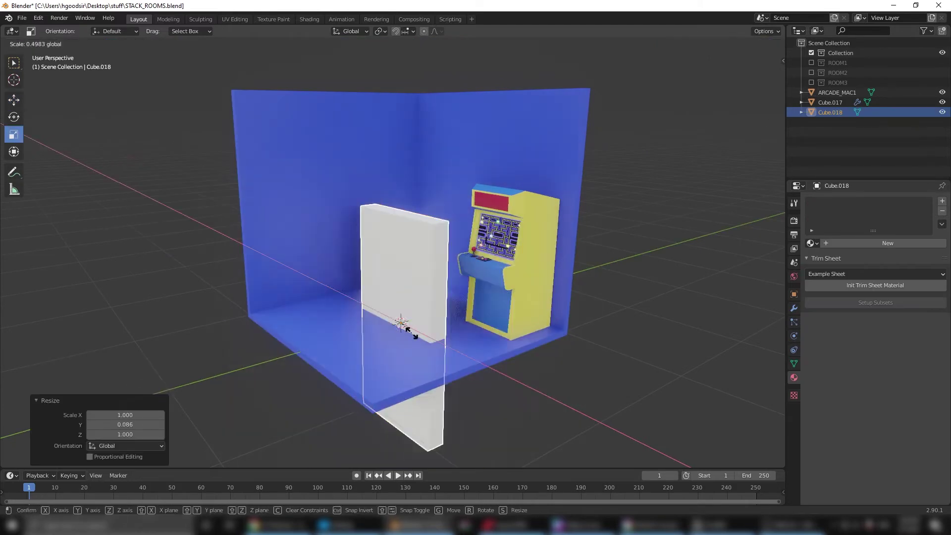
pyautogui.press('s')
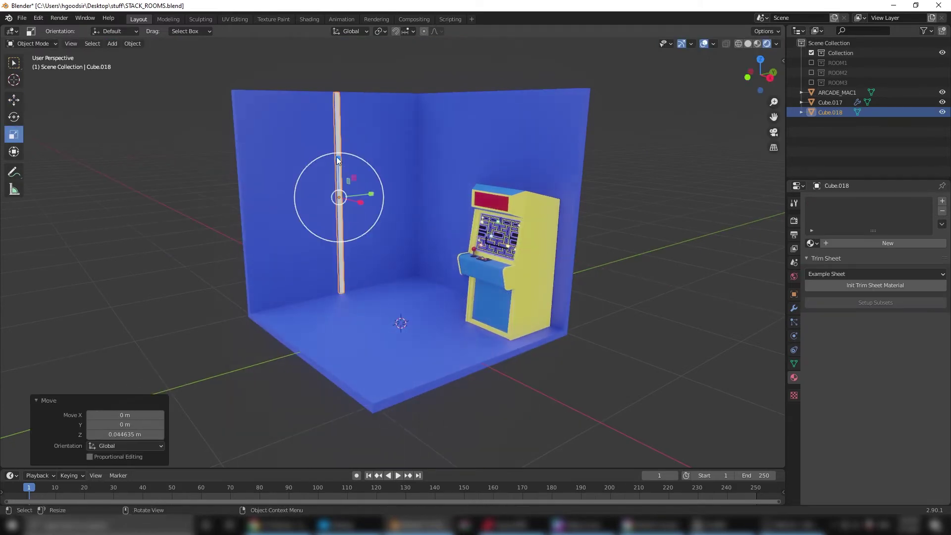
pyautogui.press('Tab')
pyautogui.press('KP_3')
pyautogui.press('KP_Decimal')
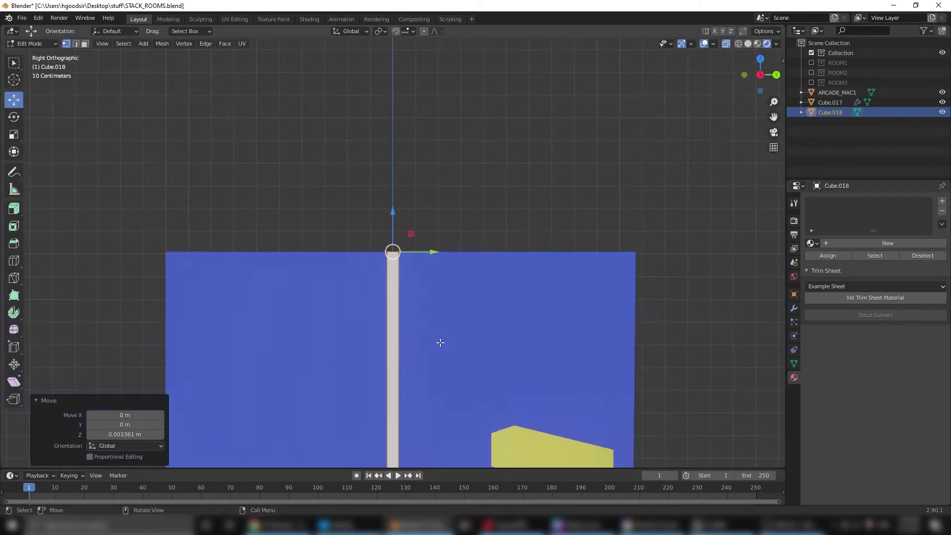
pyautogui.hotkey('shift', 'space')
pyautogui.press('s')
pyautogui.click(407, 405)
pyautogui.press('Tab')
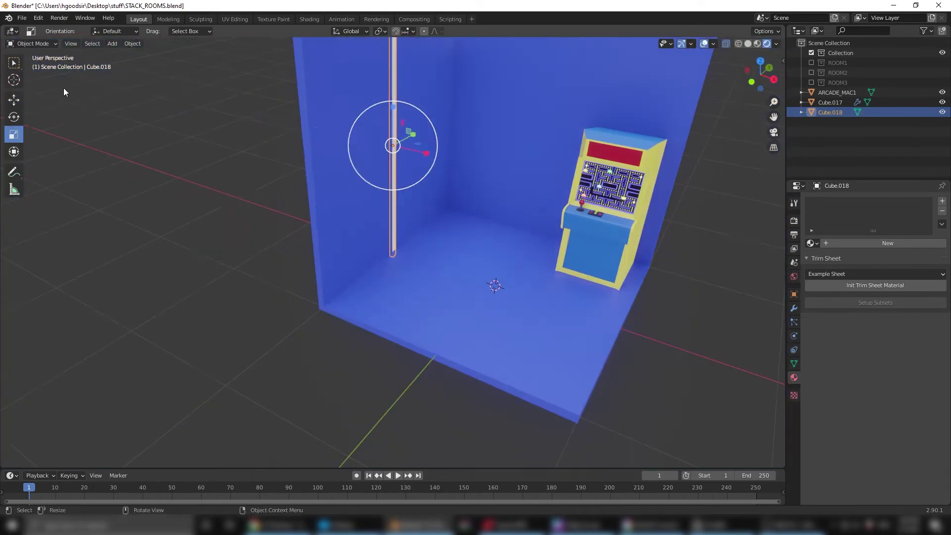
# Duplicate the white strip and turn the copy onto the other blue wall.
pyautogui.moveTo(407, 405)
pyautogui.mouseDown(button='middle')
pyautogui.moveTo(383, 297)
pyautogui.moveTo(320, 232)
pyautogui.mouseUp(button='middle')
pyautogui.press('KP_7')
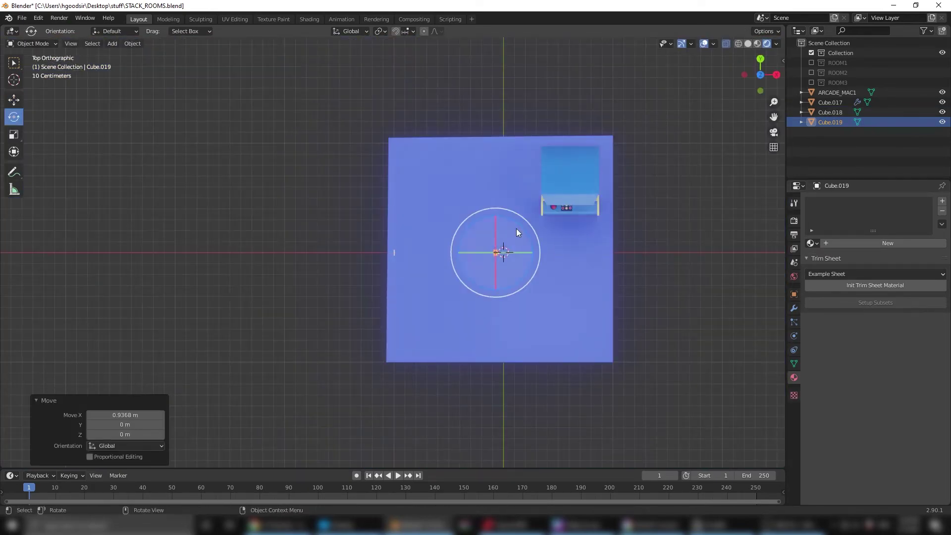
pyautogui.hotkey('shift', 'space')
pyautogui.press('g')
pyautogui.moveTo(546, 215)
pyautogui.mouseDown(button='middle')
pyautogui.moveTo(483, 164)
pyautogui.moveTo(716, 120)
pyautogui.mouseUp(button='middle')
# Bring up the Add > Mesh menu for the next object.
pyautogui.click(21, 18)
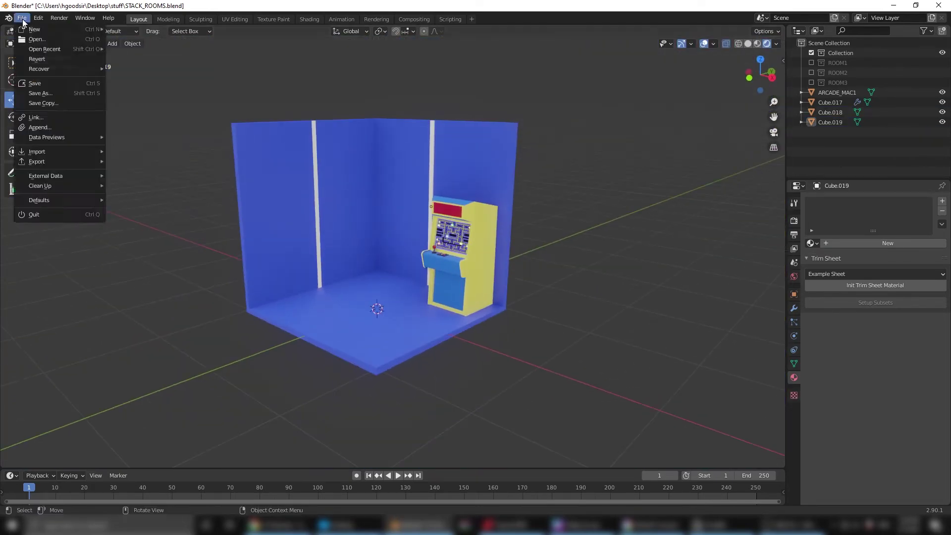
pyautogui.press('Escape')
pyautogui.click(112, 43)
pyautogui.click(208, 74)
# Add a circle disc for the Pac-Man sign and give it the yellow material.
pyautogui.press('Tab')
pyautogui.moveTo(393, 296); pyautogui.dragTo(425, 327, button='middle')
pyautogui.click(425, 327)
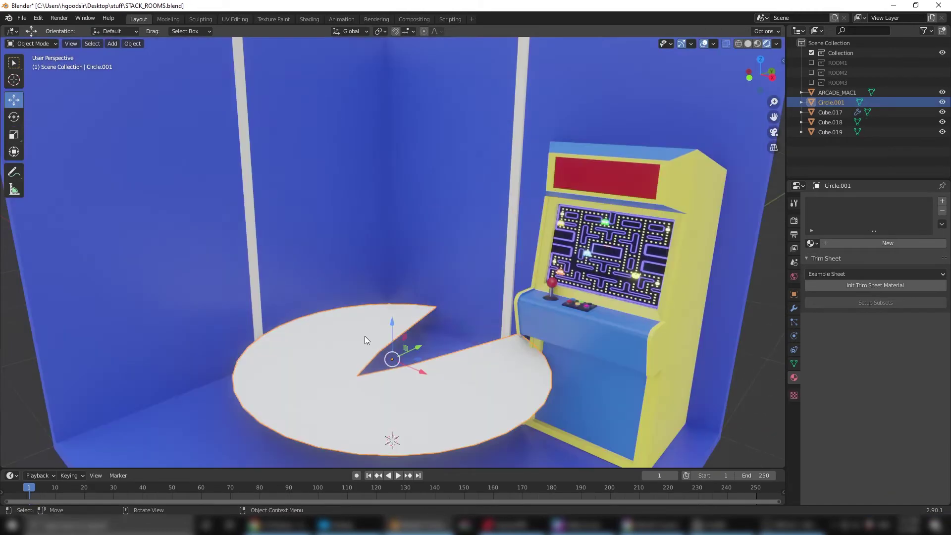
pyautogui.press('Tab')
pyautogui.click(811, 243)
pyautogui.scroll(-5, 513, 334)
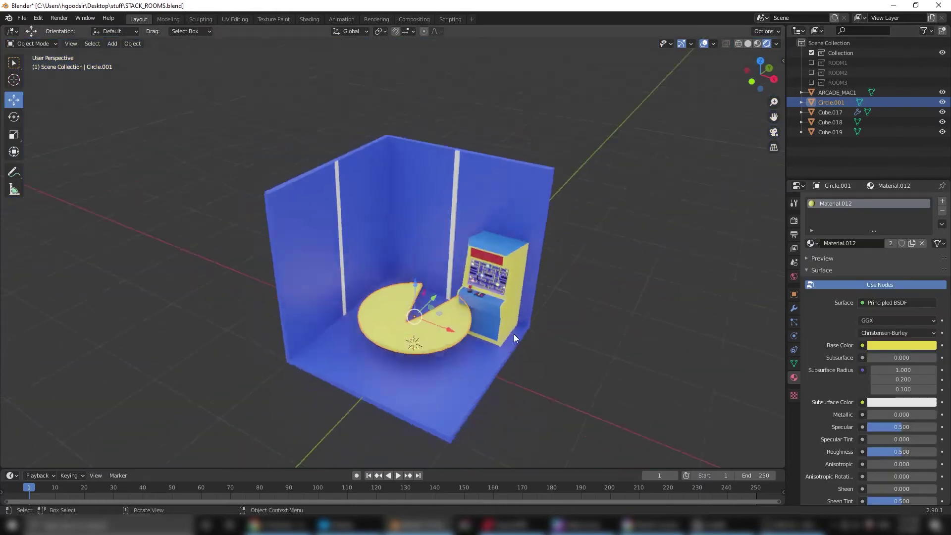
# Rotate the Pac-Man disc upright and move it up against the back wall.
pyautogui.press('r')
pyautogui.press('x')
pyautogui.click(509, 308)
pyautogui.moveTo(508, 308); pyautogui.dragTo(508, 278)
pyautogui.scroll(6, 438, 272)
pyautogui.press('KP_1')
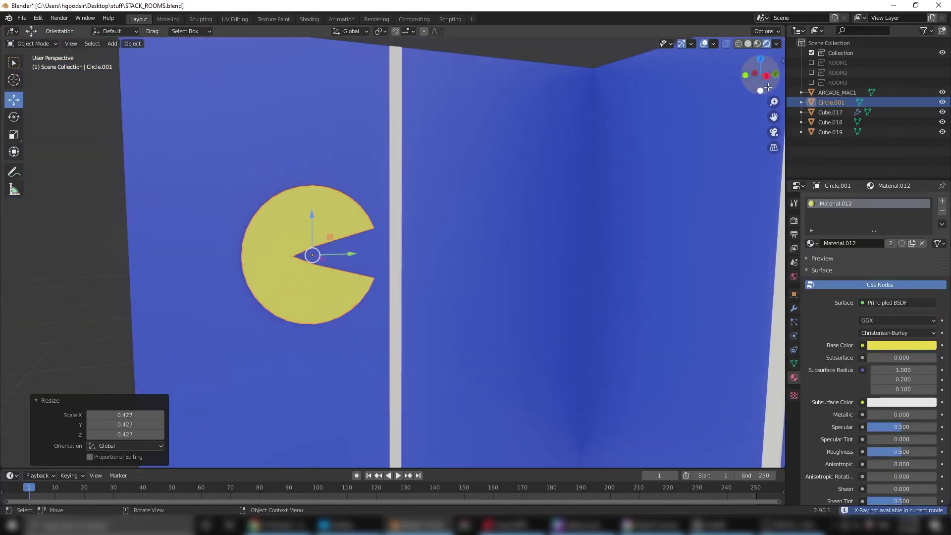
pyautogui.scroll(5, 182, 262)
# Shrink the Pac-Man disc to under half its size.
pyautogui.press('Tab')
pyautogui.press('Tab')
pyautogui.press('s')
pyautogui.moveTo(182, 262)
pyautogui.mouseDown(button='middle')
pyautogui.moveTo(455, 280)
pyautogui.moveTo(354, 229)
pyautogui.moveTo(396, 201)
pyautogui.mouseUp(button='middle')
pyautogui.click(455, 280)
# Duplicate the disc, give the copy a yellow Emission shader and enlarge it slightly behind the sign.
pyautogui.hotkey('shift', 'd')
pyautogui.scroll(4, 397, 201)
pyautogui.click(881, 304)
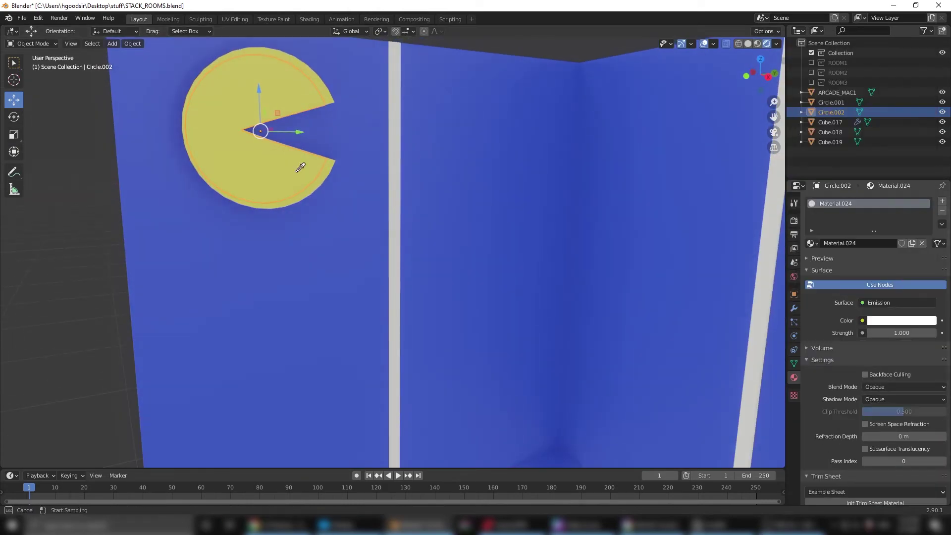
pyautogui.scroll(-5, 472, 310)
pyautogui.moveTo(471, 310)
pyautogui.mouseDown(button='middle')
pyautogui.moveTo(342, 226)
pyautogui.moveTo(395, 335)
pyautogui.mouseUp(button='middle')
pyautogui.press('s')
pyautogui.press('x')
pyautogui.press('Escape')
# Give the glowing halo copy some thickness.
pyautogui.click(407, 205)
pyautogui.scroll(4, 402, 281)
pyautogui.click(795, 308)
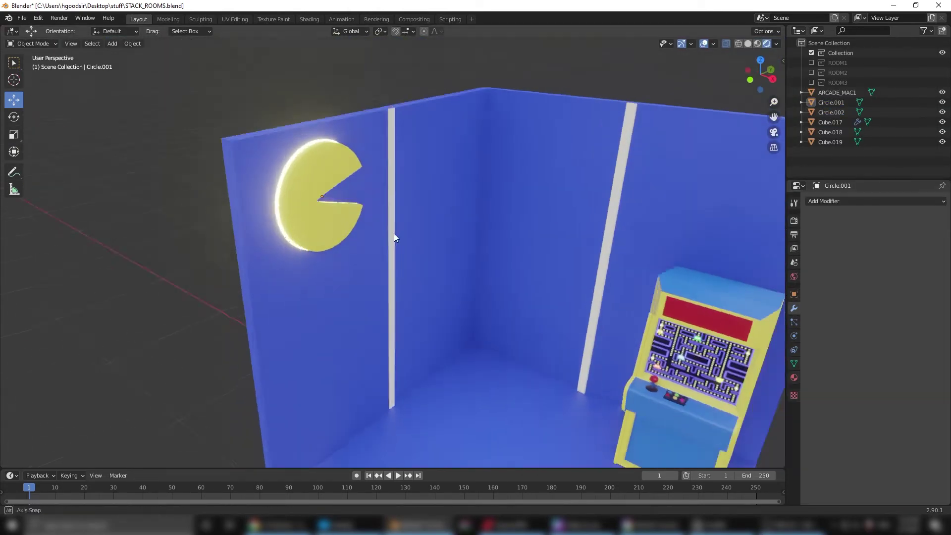
pyautogui.click(876, 201)
pyautogui.click(753, 357)
pyautogui.scroll(3, 540, 293)
# Select the room mesh and enter Edit Mode on its floor faces for UV unwrapping.
pyautogui.click(794, 377)
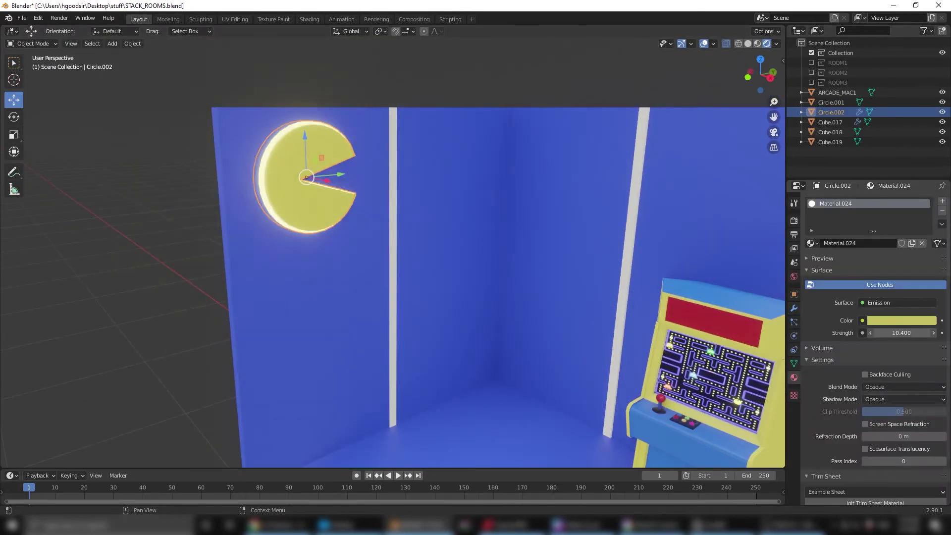
pyautogui.scroll(-3, 446, 298)
pyautogui.scroll(-3, 446, 297)
pyautogui.click(402, 363)
pyautogui.press('Tab')
pyautogui.scroll(6, 403, 363)
# Unwrap the floor UVs and add Wave Texture and ColorRamp nodes to a new floor material.
pyautogui.scroll(-3, 403, 364)
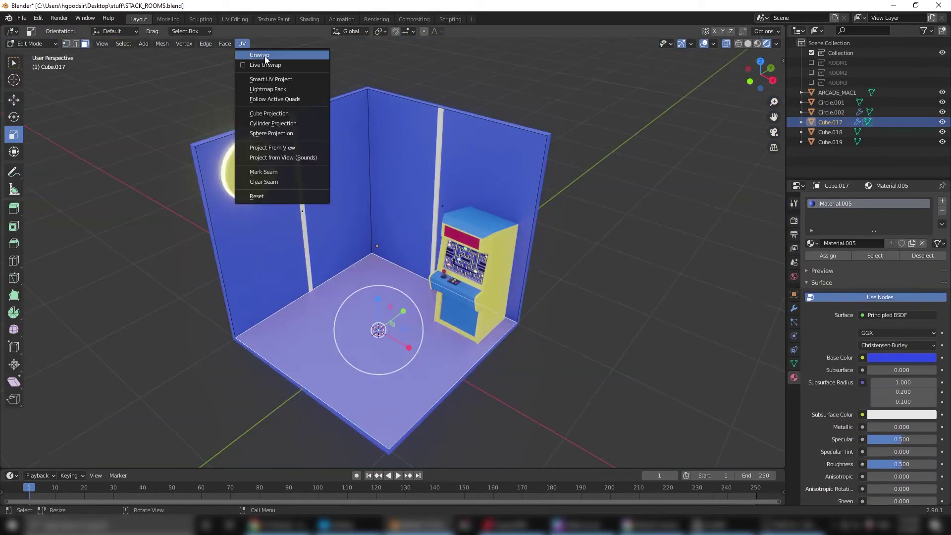
pyautogui.click(309, 19)
pyautogui.moveTo(545, 174); pyautogui.dragTo(634, 201, button='middle')
pyautogui.scroll(2, 634, 201)
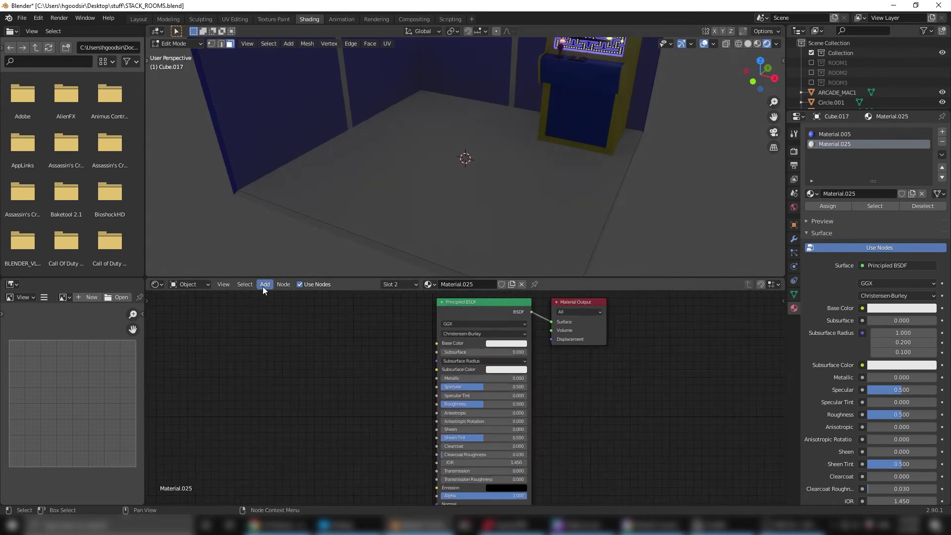
pyautogui.click(265, 284)
pyautogui.click(364, 334)
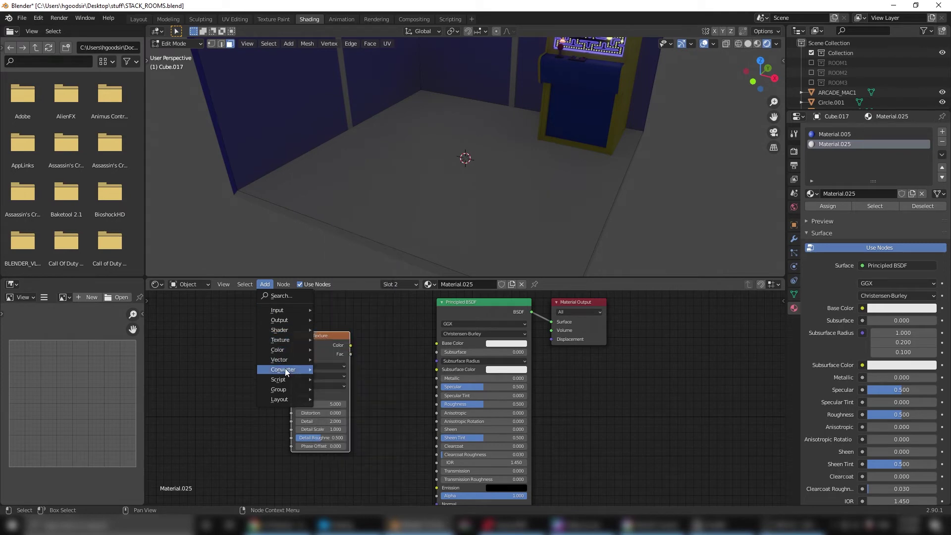
pyautogui.click(337, 370)
# Select all floor faces and scale their UVs in UV Editing.
pyautogui.press('a')
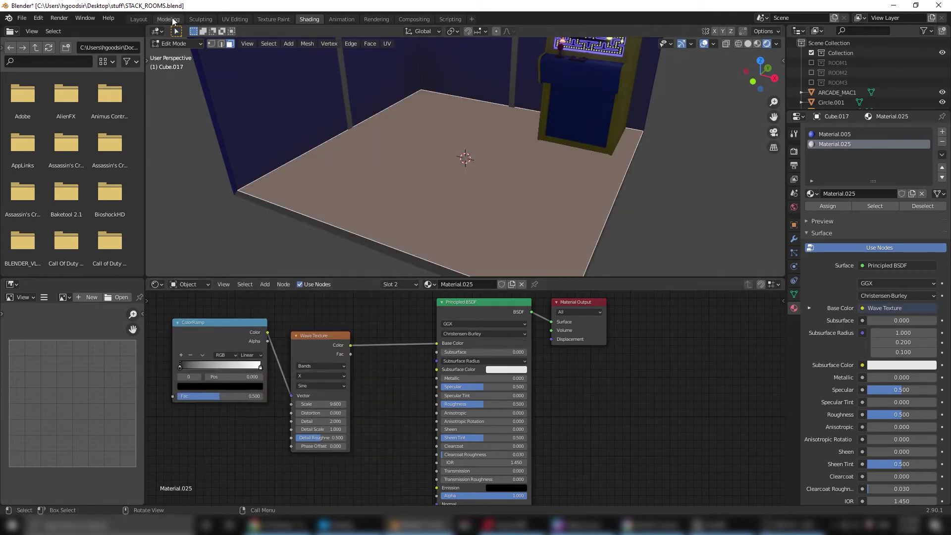
pyautogui.click(235, 19)
pyautogui.press('s')
pyautogui.click(309, 18)
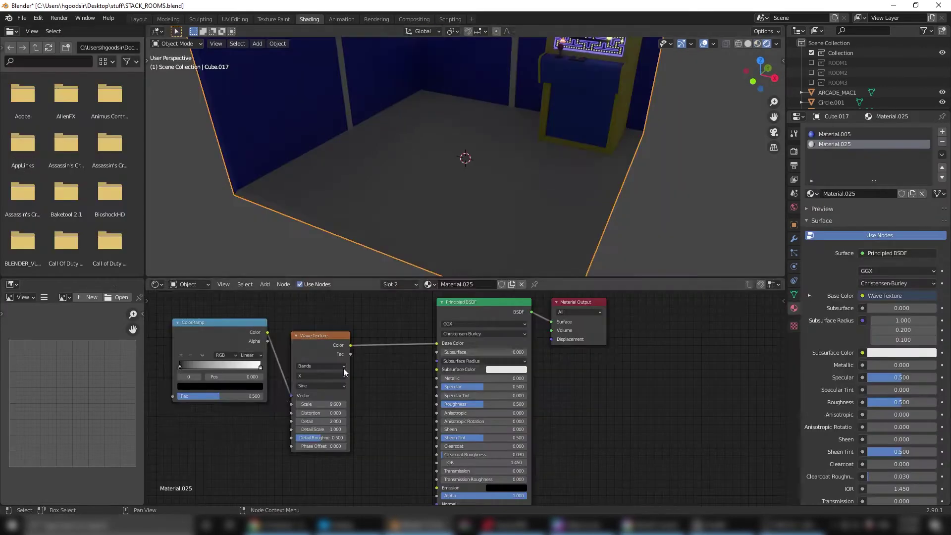
# Set the ramp stops to dark blue and cyan and feed the ramp into Base Color, dropping the Wave texture.
pyautogui.moveTo(246, 329); pyautogui.dragTo(245, 286)
pyautogui.click(207, 384)
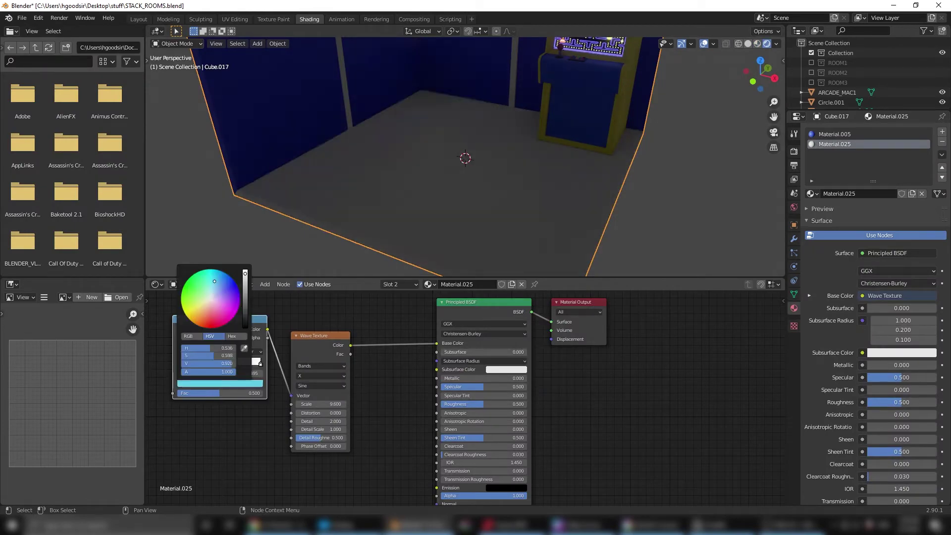
pyautogui.press('Escape')
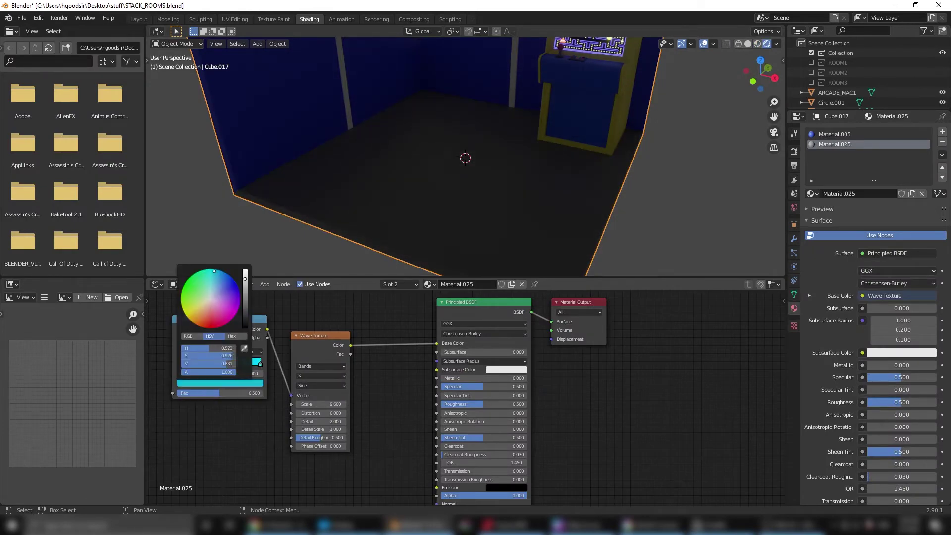
pyautogui.click(216, 365)
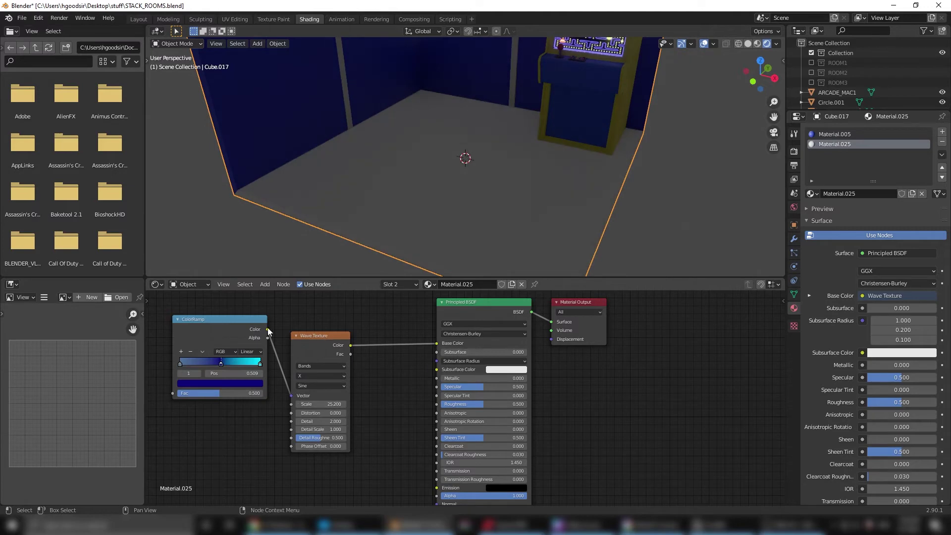
pyautogui.moveTo(272, 420); pyautogui.dragTo(437, 342)
pyautogui.moveTo(220, 319); pyautogui.dragTo(257, 316)
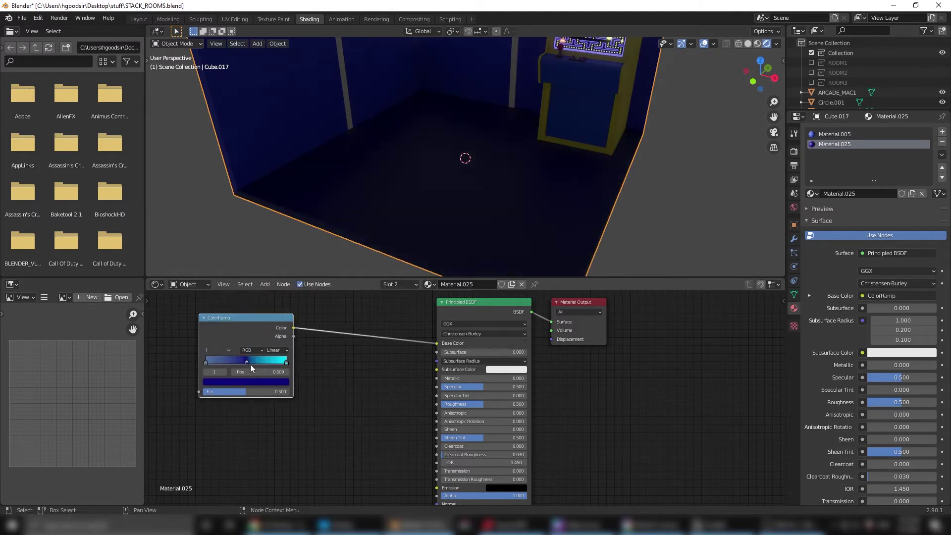
pyautogui.scroll(-5, 347, 174)
# Insert a Musgrave Texture node into the floor's colour chain.
pyautogui.click(139, 18)
pyautogui.press('Tab')
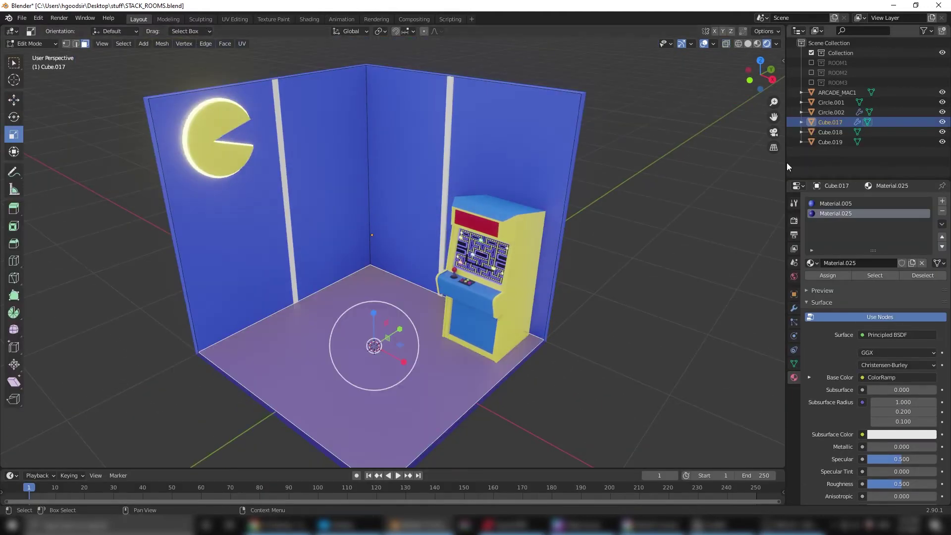
pyautogui.click(309, 19)
pyautogui.hotkey('shift', 'a')
pyautogui.click(362, 274)
pyautogui.click(370, 357)
# Remove the Musgrave node, reconnect the ramp to Base Color, and try a Wave texture.
pyautogui.scroll(5, 465, 158)
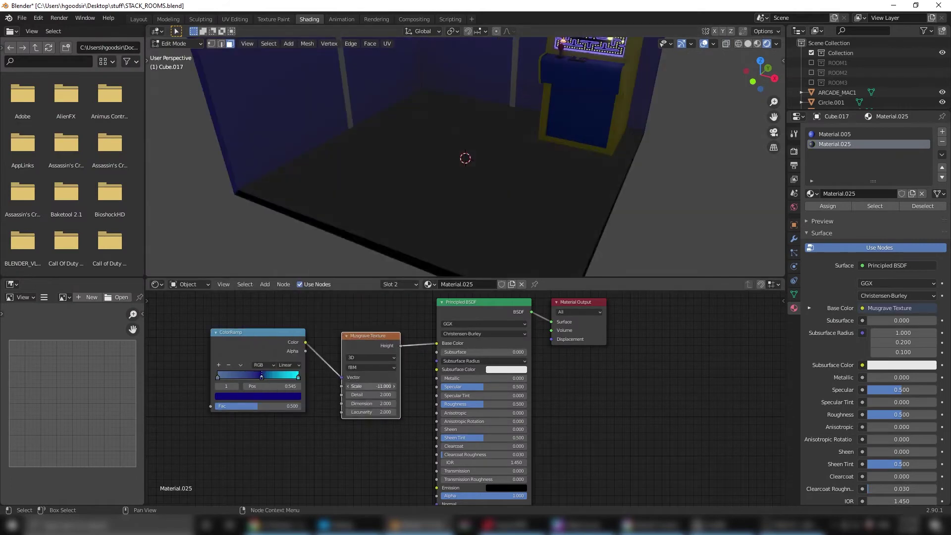
pyautogui.press('x')
pyautogui.moveTo(279, 351); pyautogui.dragTo(436, 343)
pyautogui.press('x')
pyautogui.click(264, 284)
pyautogui.moveTo(279, 310)
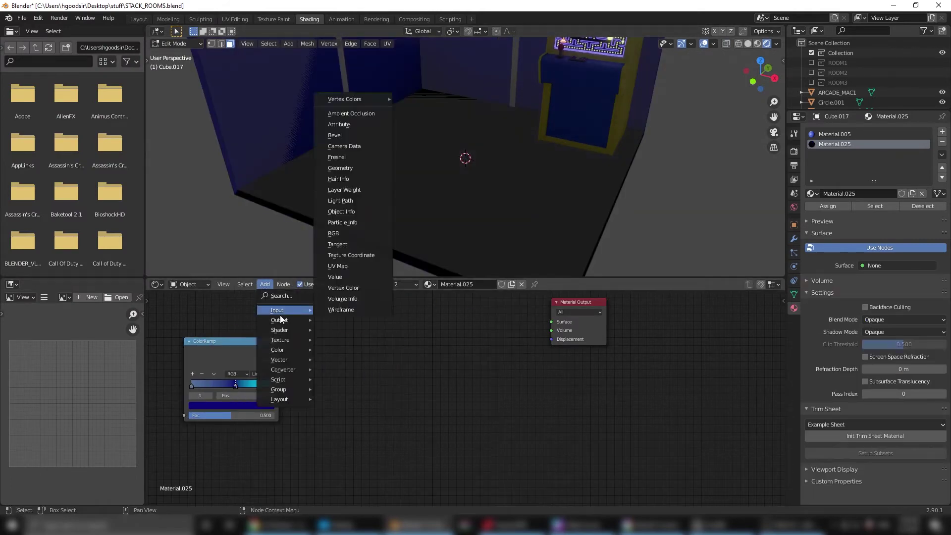
pyautogui.click(359, 329)
pyautogui.click(389, 347)
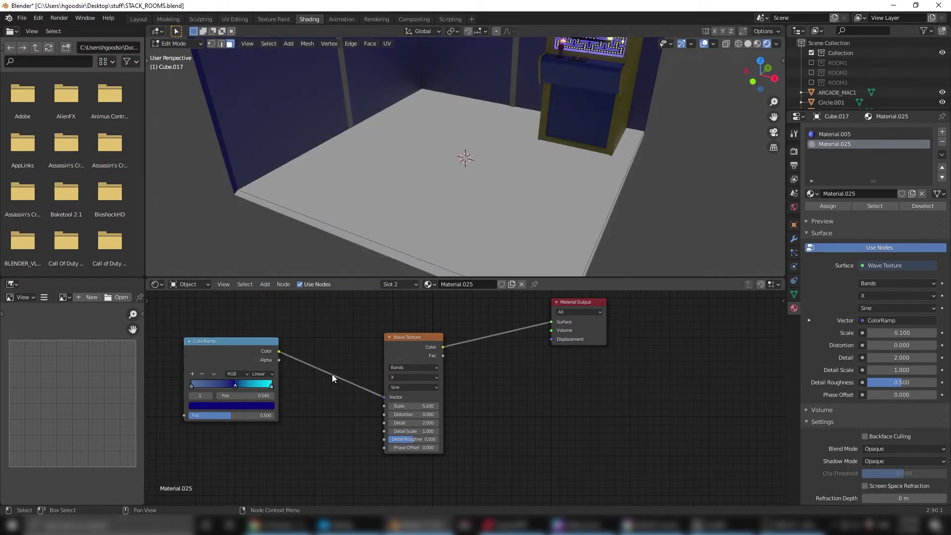
# Replace the Wave with a larger-scale Ridged Multifractal Musgrave texture wired to the output.
pyautogui.press('x')
pyautogui.click(435, 356)
pyautogui.moveTo(419, 347); pyautogui.dragTo(552, 322)
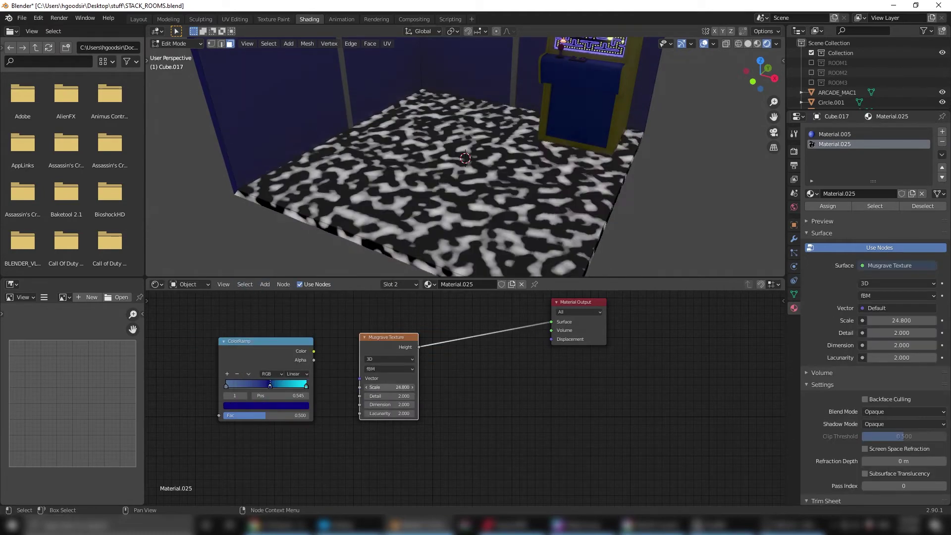
pyautogui.moveTo(389, 413); pyautogui.dragTo(411, 413)
pyautogui.click(389, 369)
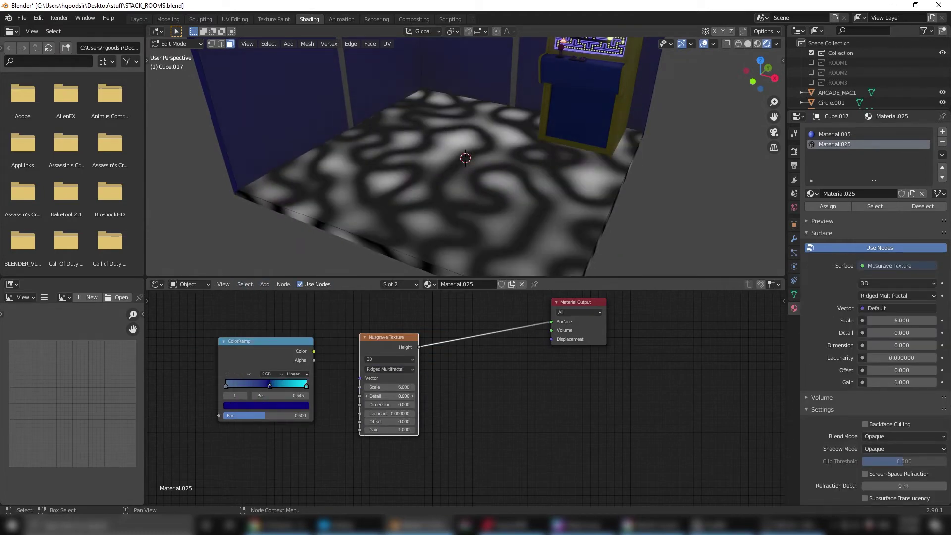
# Add a ColorRamp after the texture, set a stop colour, and swap to a Voronoi texture.
pyautogui.click(342, 238)
pyautogui.click(501, 347)
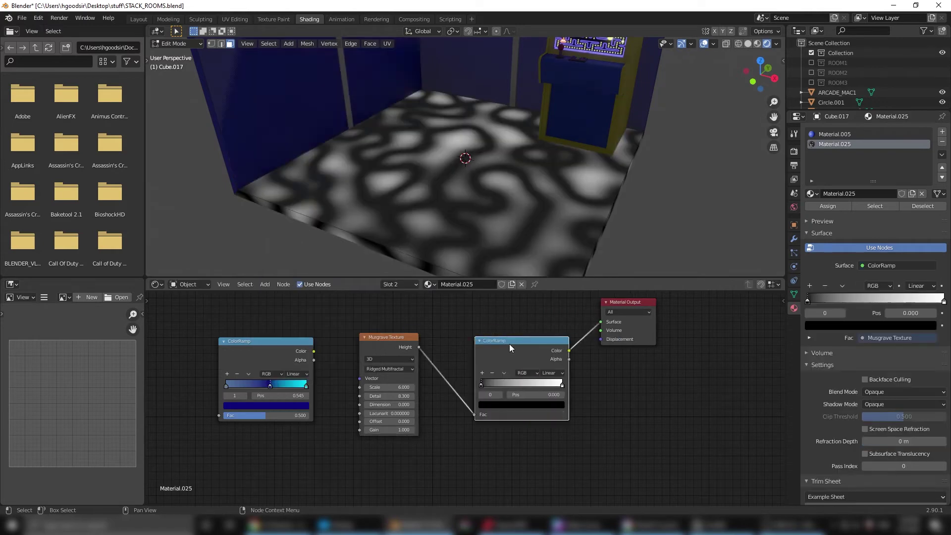
pyautogui.click(505, 386)
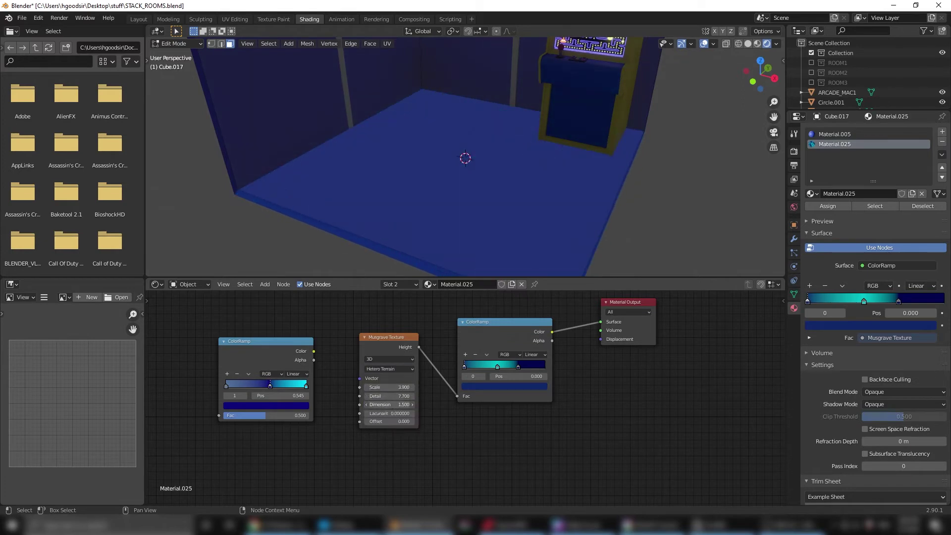
pyautogui.hotkey('shift', 's')
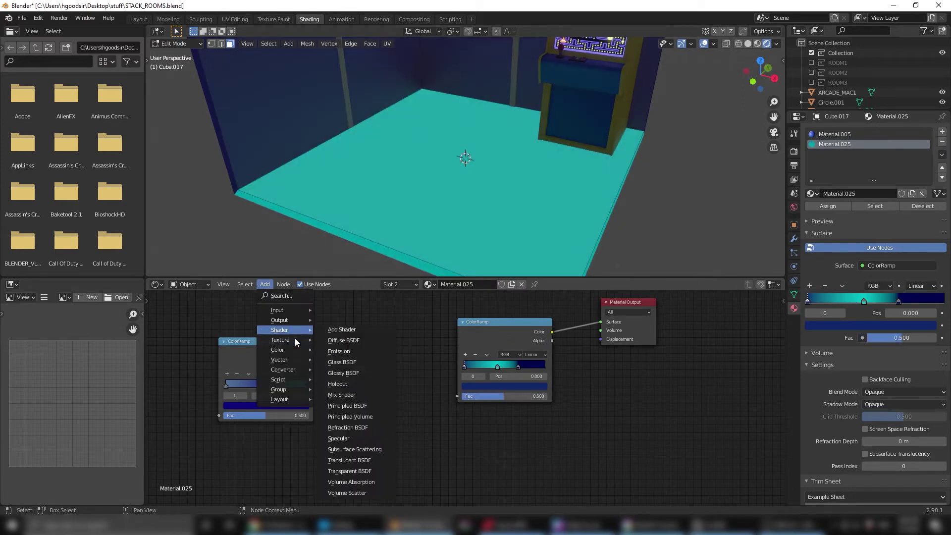
pyautogui.click(387, 481)
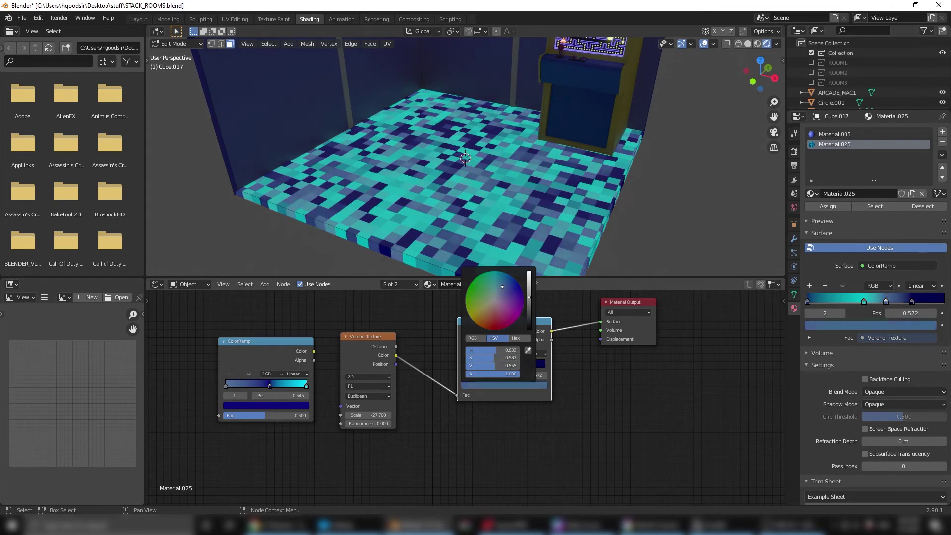
# Feed a Magic Texture into the ColorRamp and raise its Distortion for tighter rings.
pyautogui.hotkey('shift', 'a')
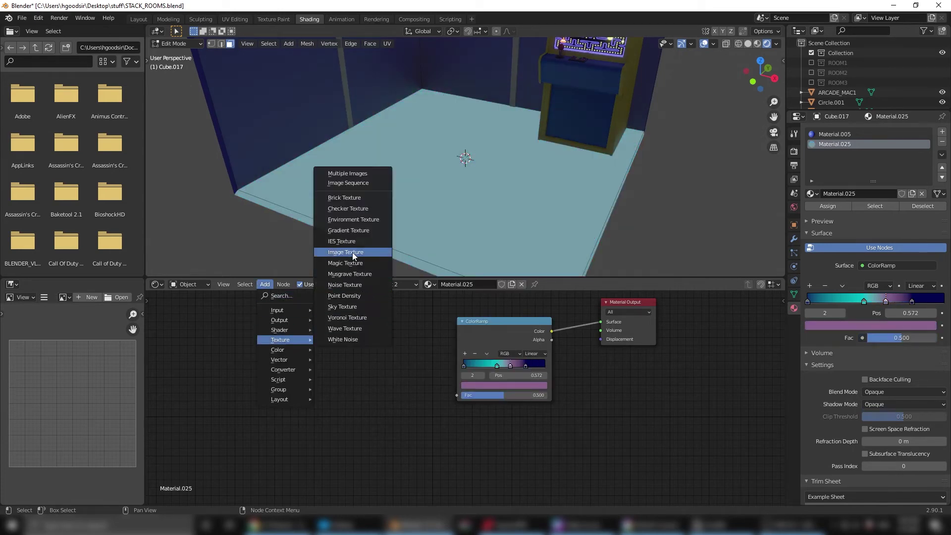
pyautogui.click(325, 249)
pyautogui.click(362, 347)
pyautogui.moveTo(390, 356); pyautogui.dragTo(457, 395)
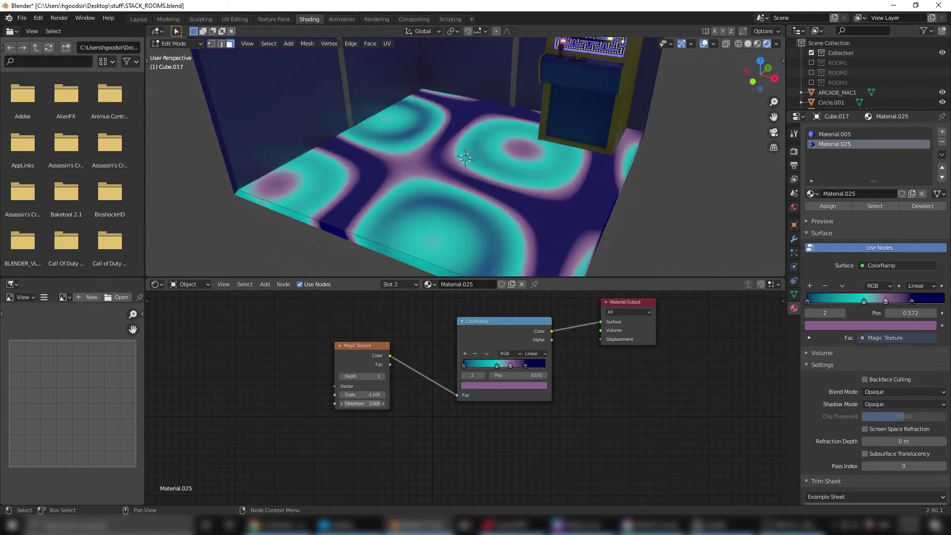
pyautogui.moveTo(362, 404); pyautogui.dragTo(381, 403)
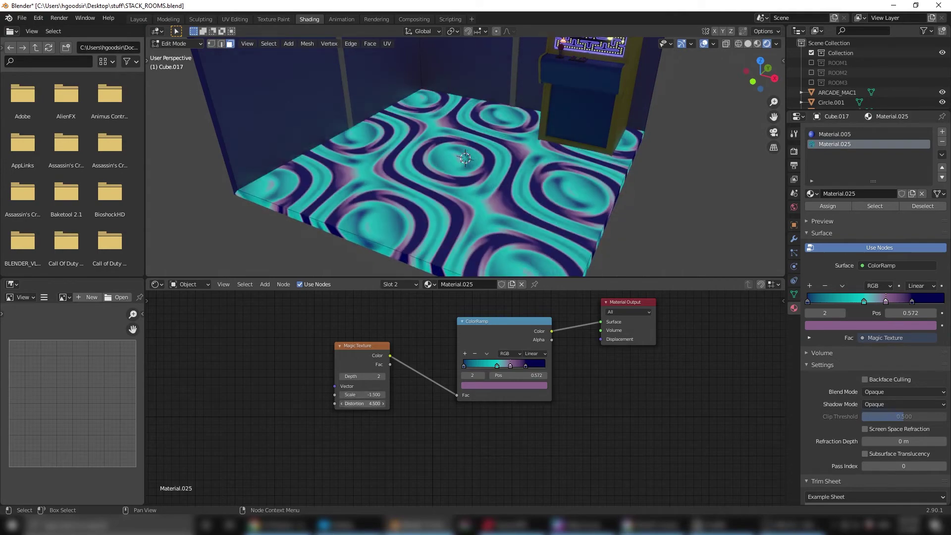
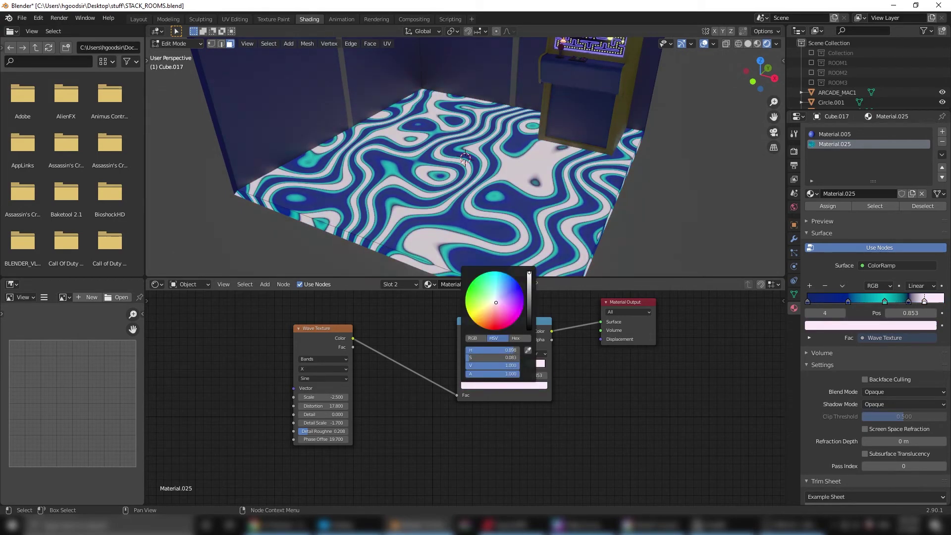
# Recolour the floor's swirl pattern to blue and teal waves.
pyautogui.click(486, 365)
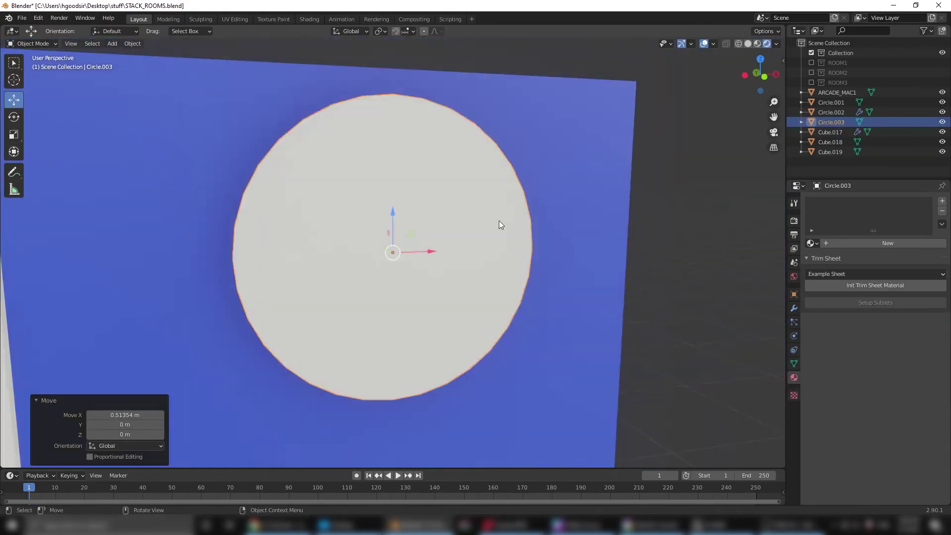
# Flatten the ghost's bottom vertices along Z and duplicate the ghost shape.
pyautogui.press('s')
pyautogui.press('z')
pyautogui.click(257, 355)
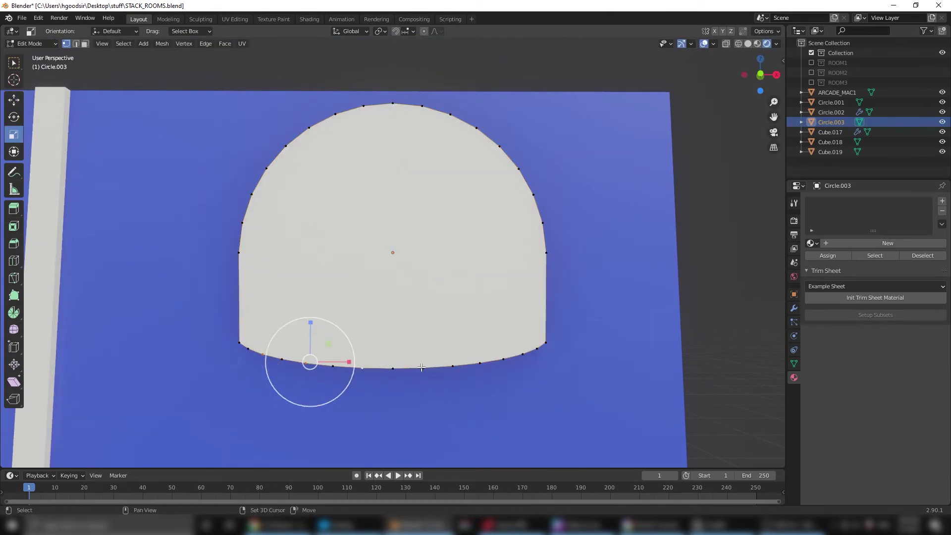
pyautogui.click(407, 277)
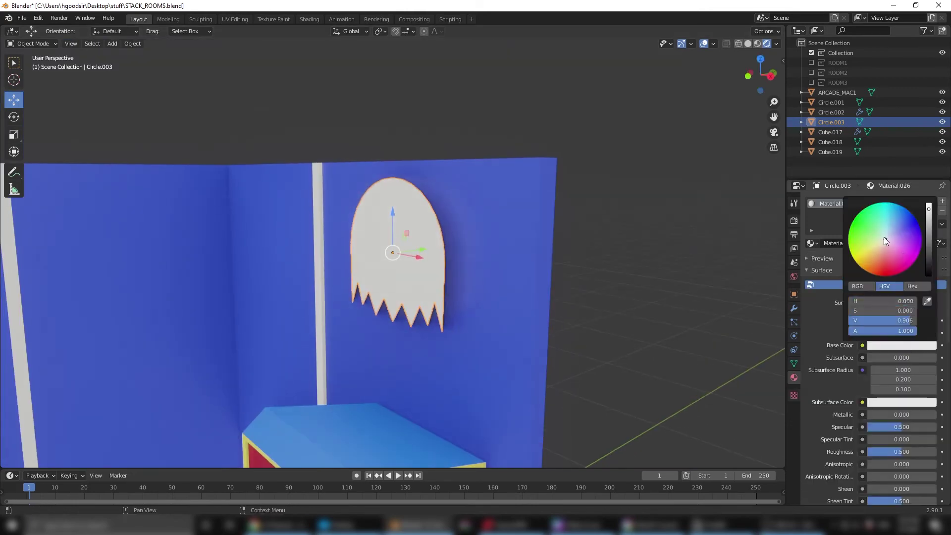
pyautogui.hotkey('shift', 'd')
# Give the duplicate ghost a new pink material and Solidify thickness, then save.
pyautogui.click(794, 378)
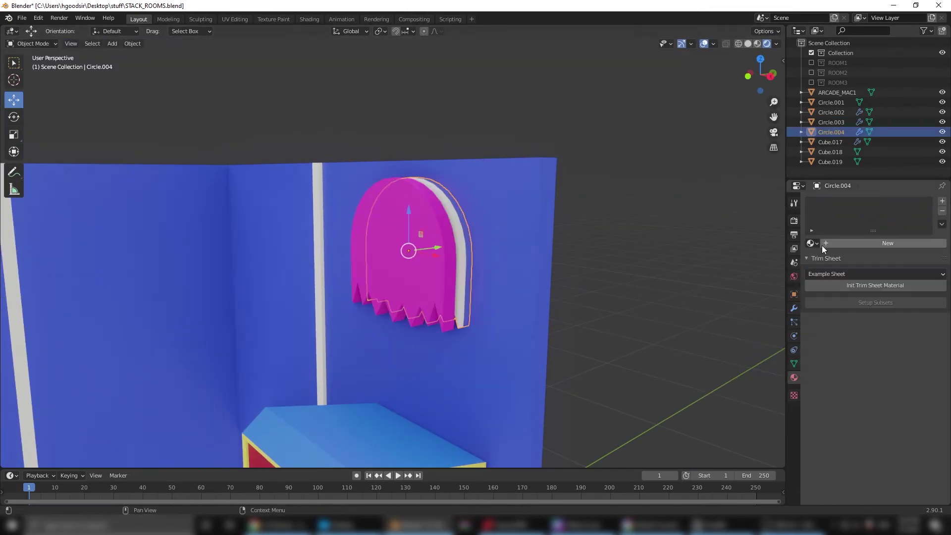
pyautogui.click(811, 243)
pyautogui.click(853, 148)
pyautogui.click(794, 308)
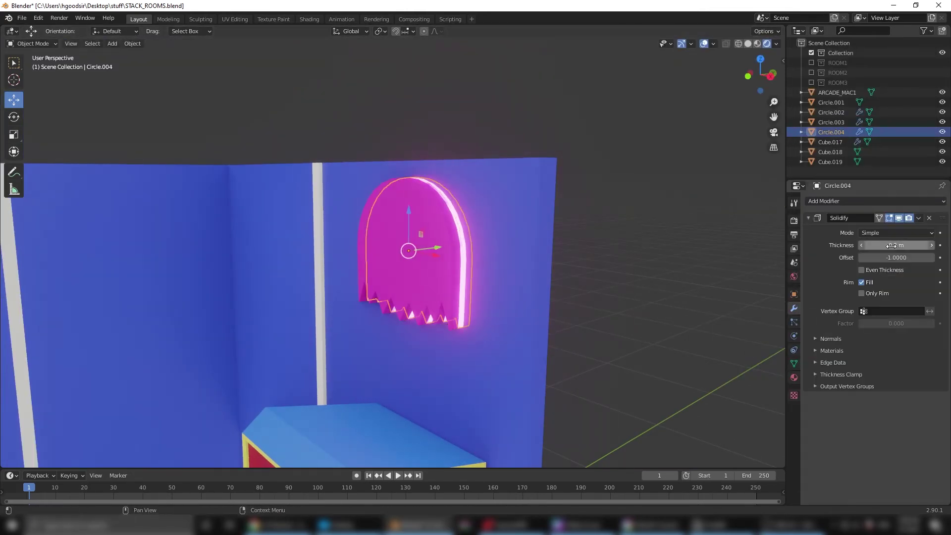
pyautogui.scroll(-5, 620, 298)
pyautogui.moveTo(620, 298); pyautogui.dragTo(498, 293, button='middle')
pyautogui.hotkey('ctrl', 's')
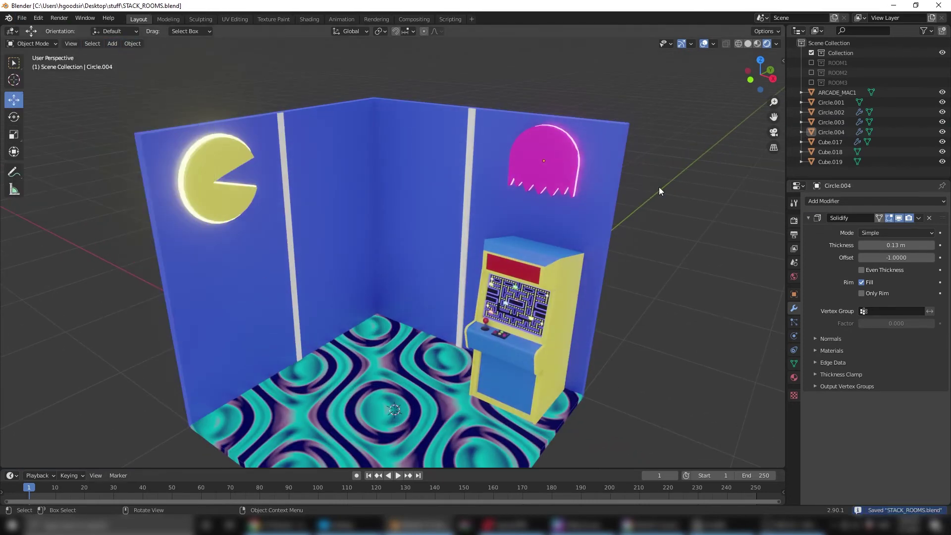
pyautogui.click(112, 44)
# Add a cylinder, move it up, and shrink it into a small disc.
pyautogui.click(221, 115)
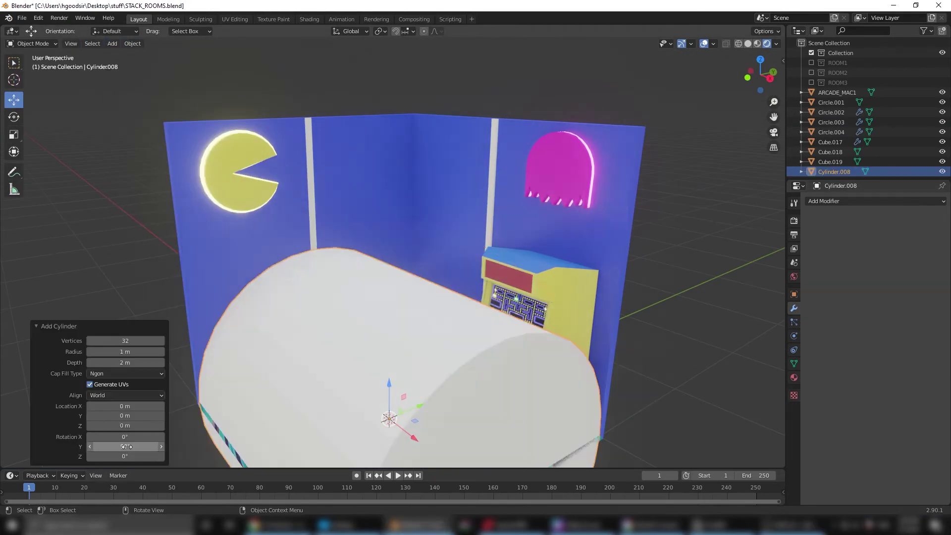
pyautogui.press('g')
pyautogui.press('z')
pyautogui.scroll(-4, 396, 243)
pyautogui.press('s')
pyautogui.click(428, 266)
pyautogui.scroll(6, 428, 267)
pyautogui.press('KP_Decimal')
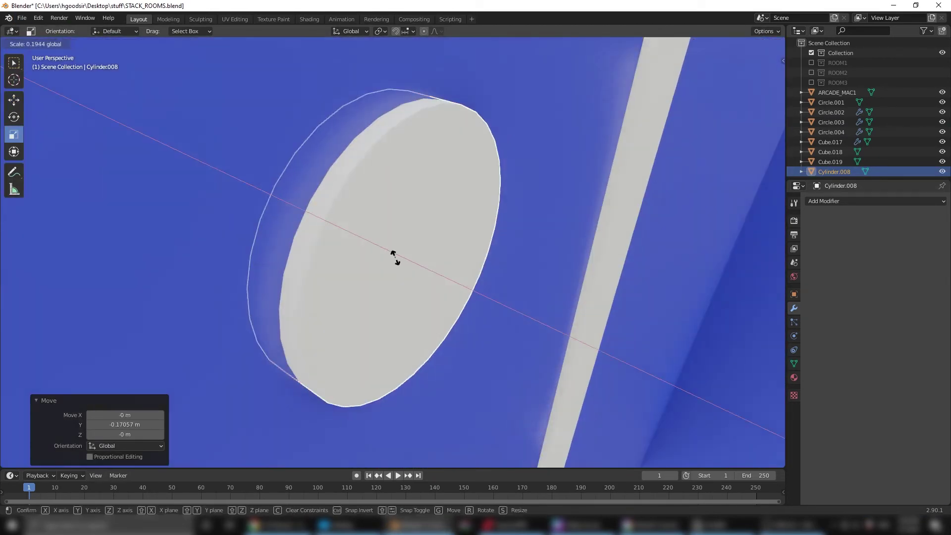
pyautogui.moveTo(307, 169); pyautogui.dragTo(521, 281, button='middle')
pyautogui.scroll(-4, 522, 282)
# Duplicate the small disc into a row of pellets along the wall.
pyautogui.hotkey('shift', 'd')
pyautogui.press('y')
pyautogui.click(522, 281)
pyautogui.scroll(-4, 545, 258)
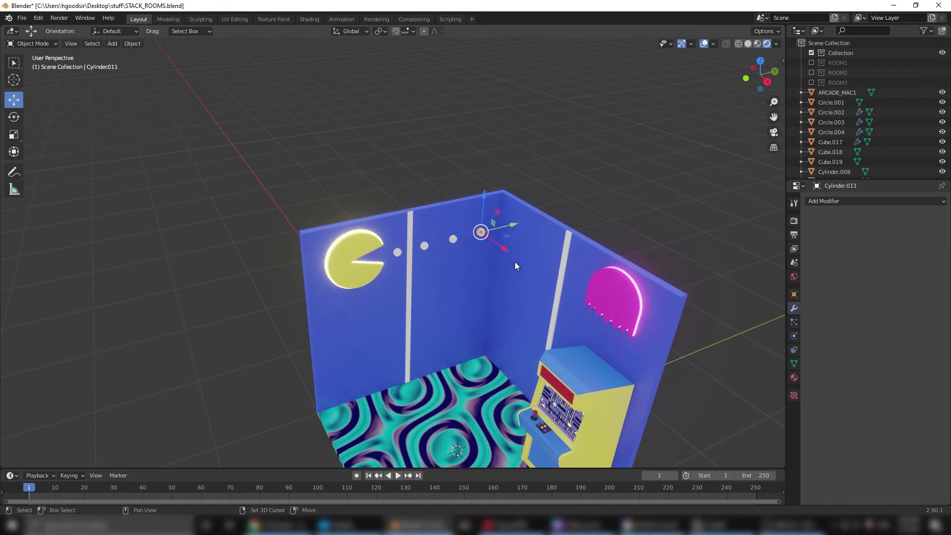
pyautogui.press('KP_Decimal')
pyautogui.moveTo(449, 287); pyautogui.dragTo(332, 308, button='middle')
pyautogui.press('r')
pyautogui.scroll(-6, 395, 321)
pyautogui.hotkey('shift', 'd')
pyautogui.press('Escape')
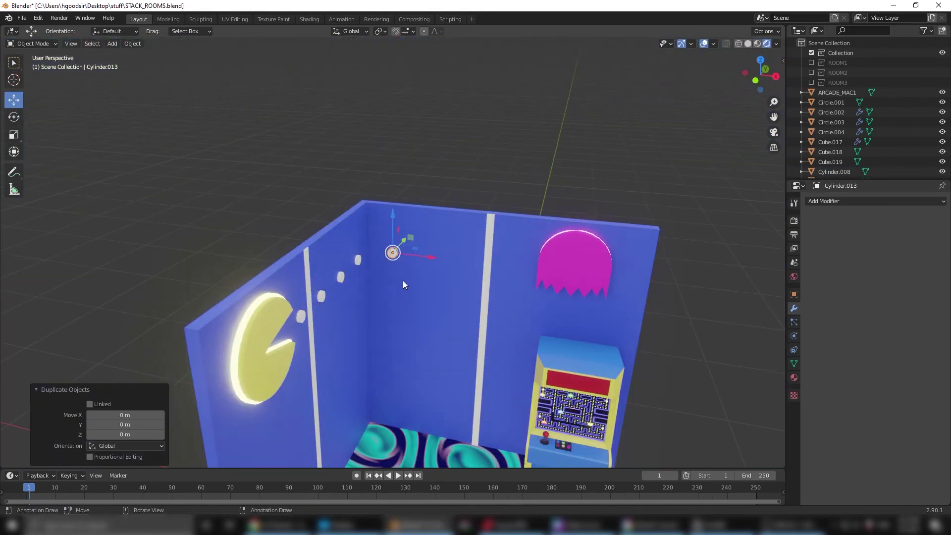
pyautogui.click(538, 272)
pyautogui.moveTo(538, 272); pyautogui.dragTo(506, 255, button='middle')
pyautogui.scroll(-5, 504, 208)
# Place an eye disc on the ghost and inset its front face for a pupil.
pyautogui.hotkey('ctrl', 'z')
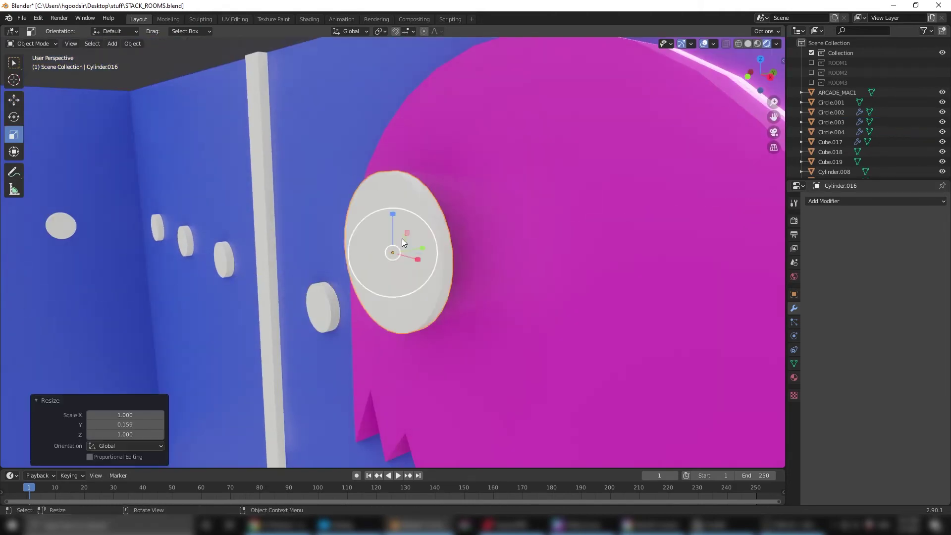
pyautogui.scroll(-2, 402, 239)
pyautogui.press('g')
pyautogui.click(794, 379)
pyautogui.press('KP_Decimal')
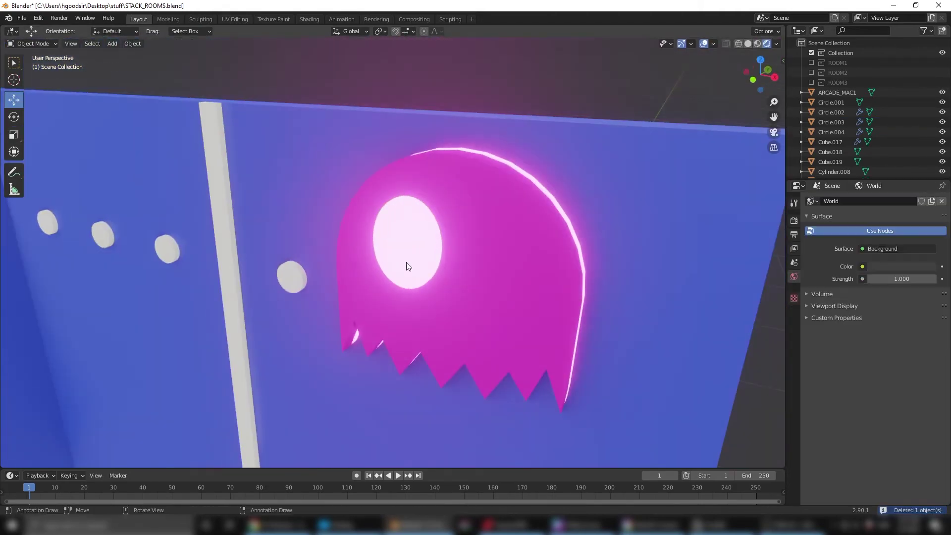
pyautogui.press('Tab')
pyautogui.press('i')
pyautogui.click(382, 236)
pyautogui.press('s')
# Assign a pupil material and a new Emission material to the eye faces.
pyautogui.click(943, 201)
pyautogui.click(828, 256)
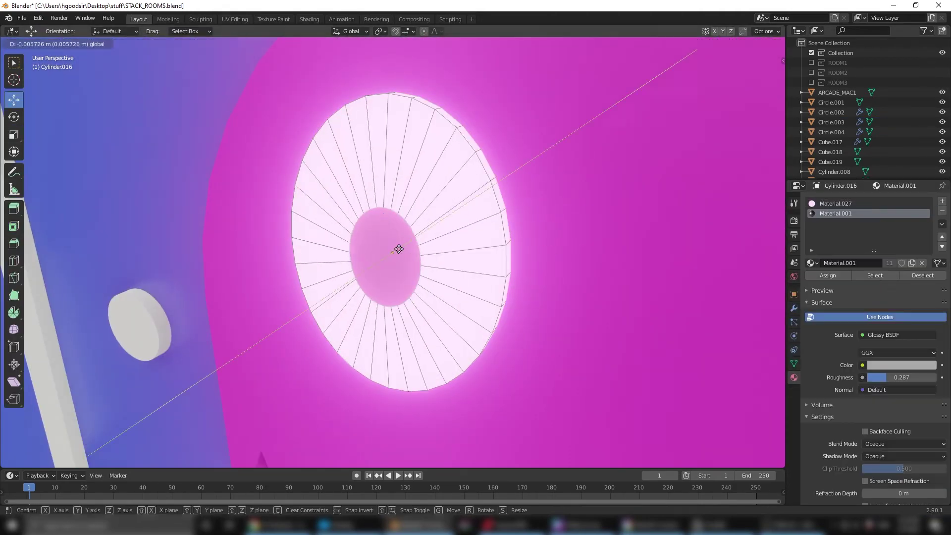
pyautogui.moveTo(397, 248)
pyautogui.mouseDown(button='middle')
pyautogui.moveTo(500, 270)
pyautogui.moveTo(526, 342)
pyautogui.mouseUp(button='middle')
pyautogui.click(942, 201)
pyautogui.click(875, 263)
pyautogui.click(897, 322)
pyautogui.click(819, 148)
pyautogui.press('Tab')
pyautogui.hotkey('ctrl', 'z')
pyautogui.hotkey('ctrl', 'z')
pyautogui.hotkey('ctrl', 'z')
pyautogui.hotkey('ctrl', 'z')
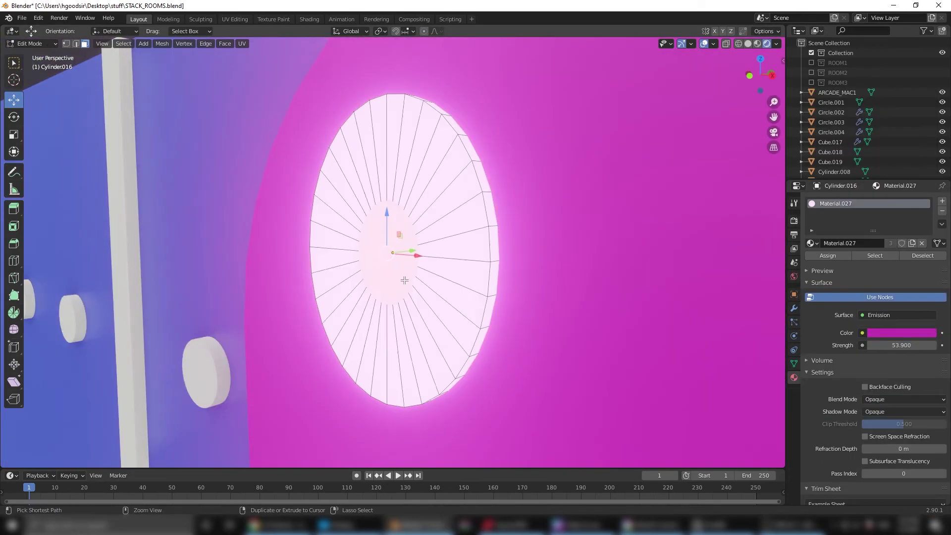
pyautogui.moveTo(377, 277)
pyautogui.mouseDown(button='middle')
pyautogui.moveTo(406, 258)
pyautogui.moveTo(401, 285)
pyautogui.mouseUp(button='middle')
pyautogui.hotkey('ctrl', 'shift', 'z')
pyautogui.hotkey('ctrl', 'shift', 'z')
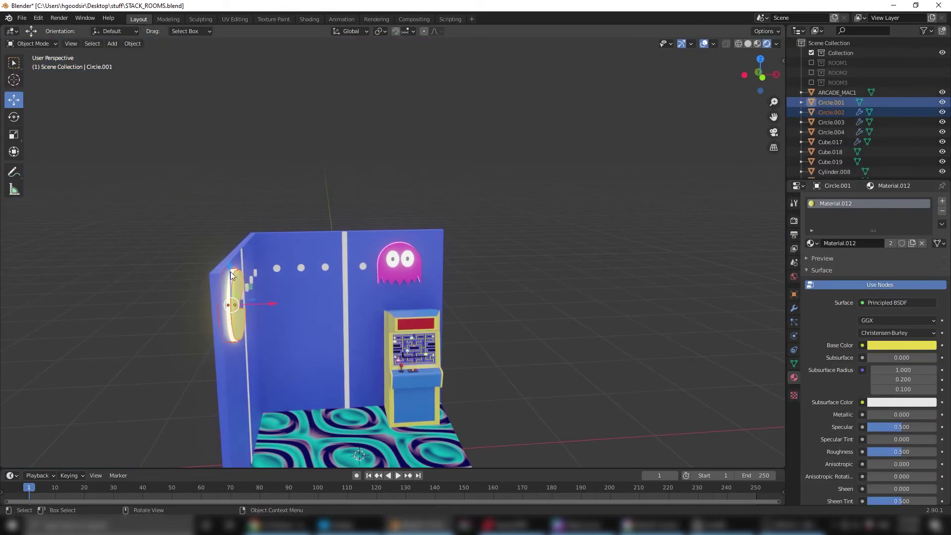
# Save the scene and look down on the new foosball block.
pyautogui.click(22, 18)
pyautogui.click(40, 114)
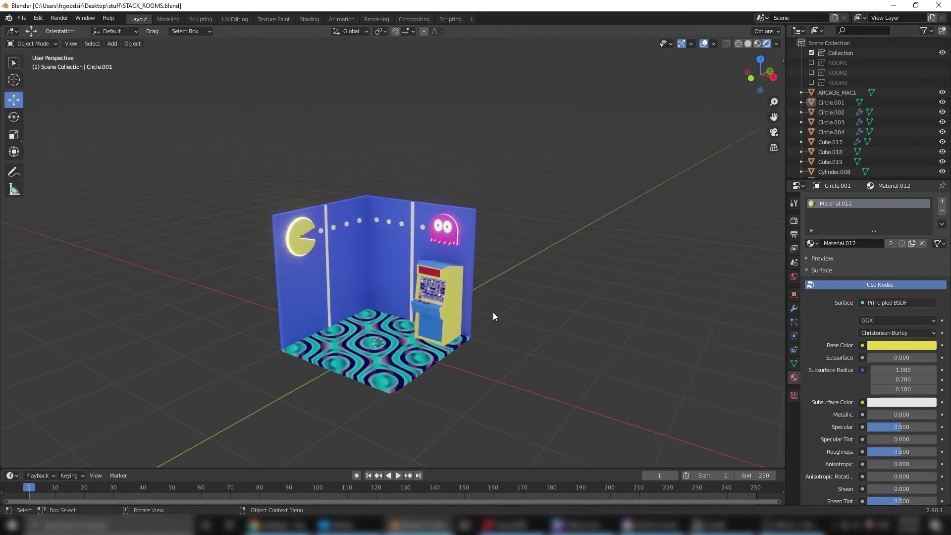
pyautogui.moveTo(493, 316); pyautogui.dragTo(490, 170, button='middle')
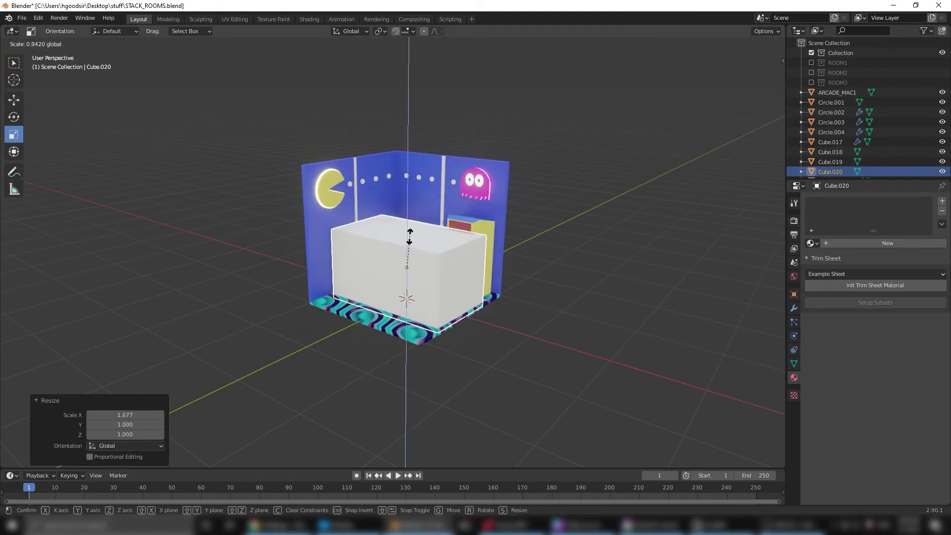
pyautogui.scroll(3, 414, 230)
pyautogui.moveTo(415, 230); pyautogui.dragTo(424, 278, button='middle')
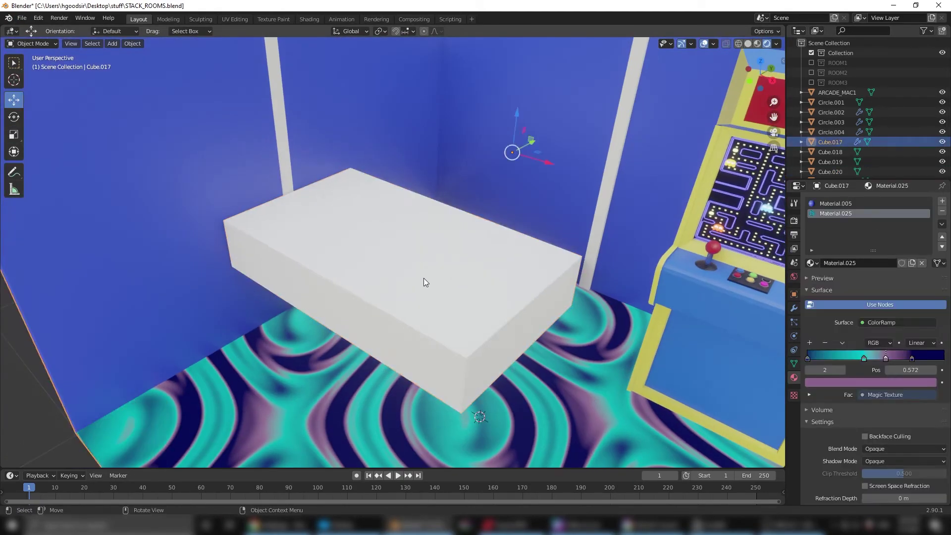
# Inset the block's top face and sink it into a tray.
pyautogui.press('Tab')
pyautogui.press('i')
pyautogui.click(411, 228)
pyautogui.press('s')
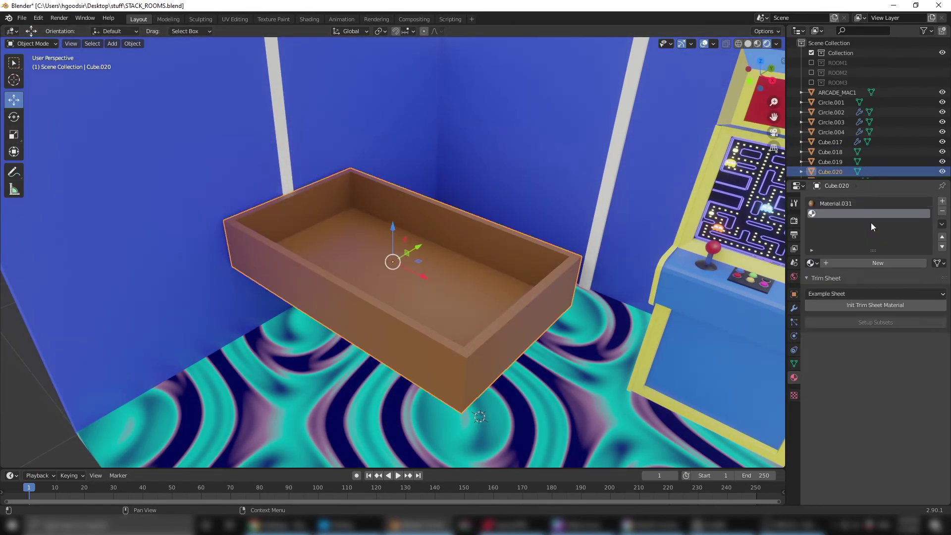
pyautogui.press('Tab')
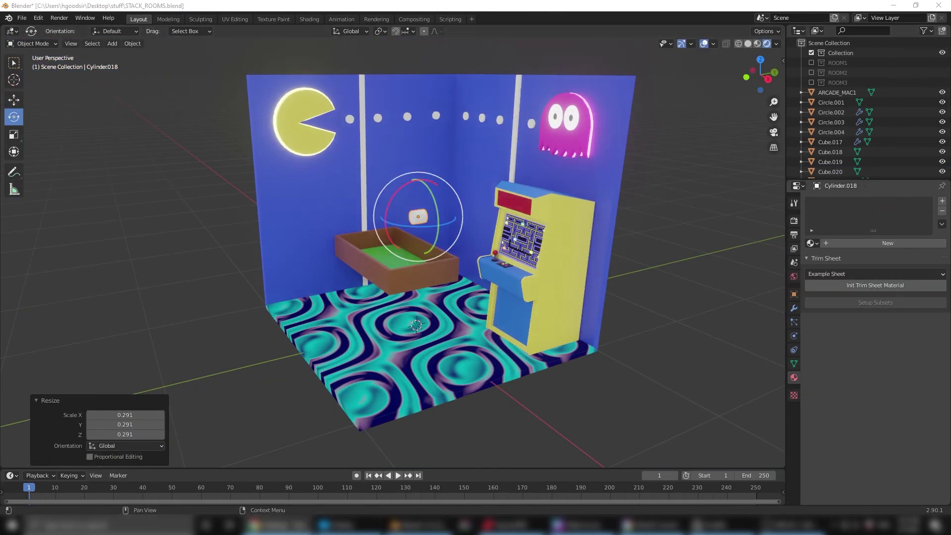
pyautogui.moveTo(164, 133); pyautogui.dragTo(173, 152, button='middle')
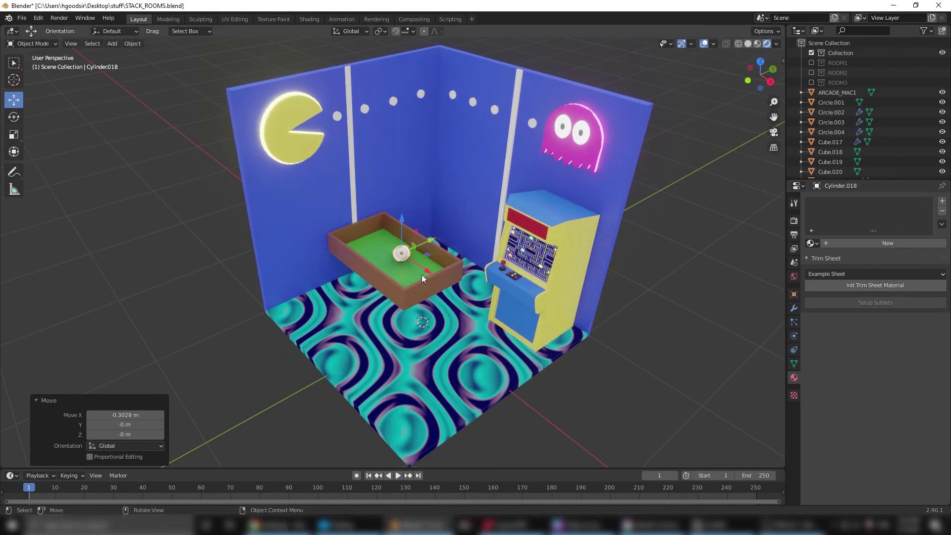
pyautogui.scroll(5, 442, 220)
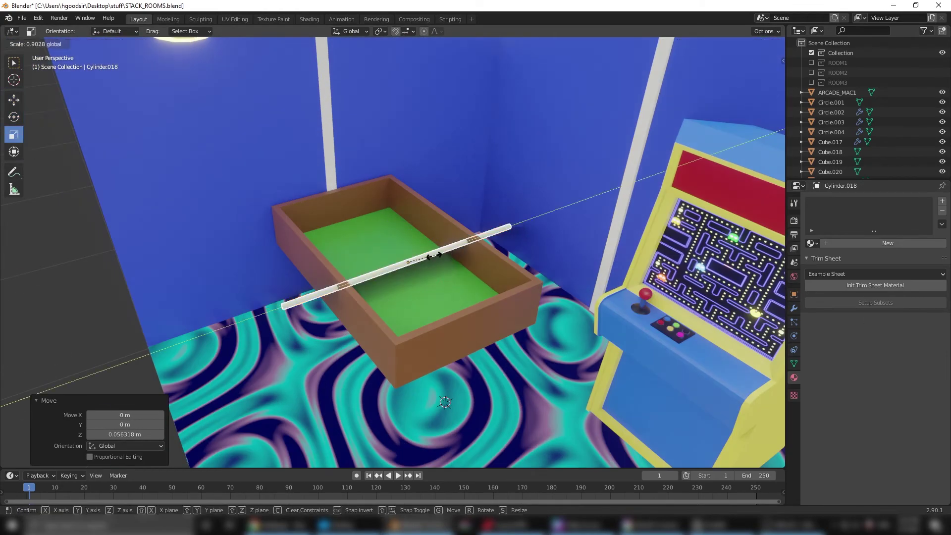
# Reuse an existing material for the rod and gather the room into collection ROOM4.
pyautogui.click(814, 243)
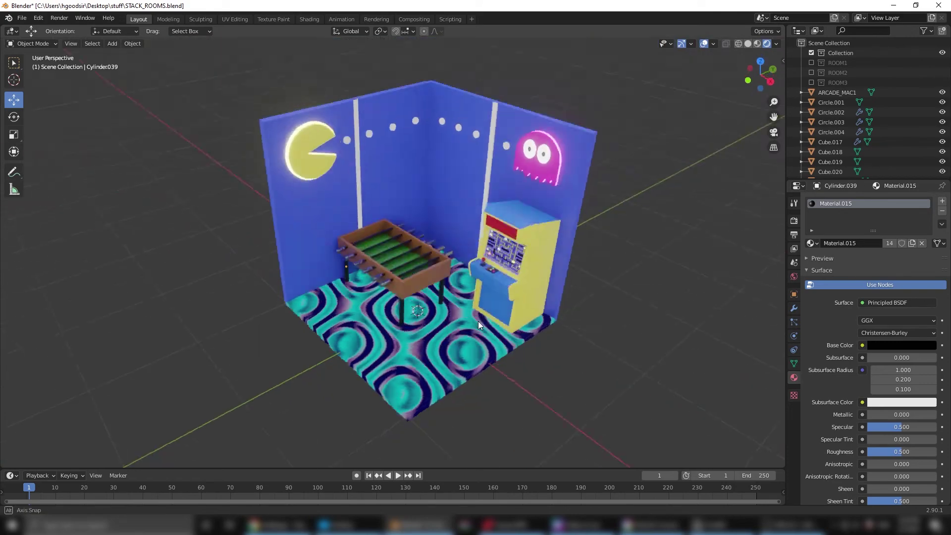
pyautogui.rightClick(825, 46)
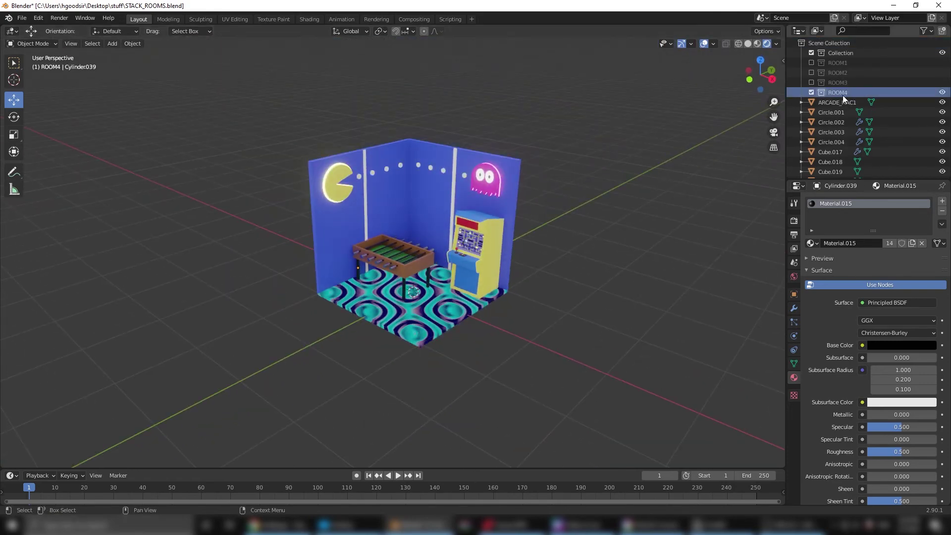
pyautogui.doubleClick(843, 95)
pyautogui.moveTo(812, 82); pyautogui.dragTo(812, 63)
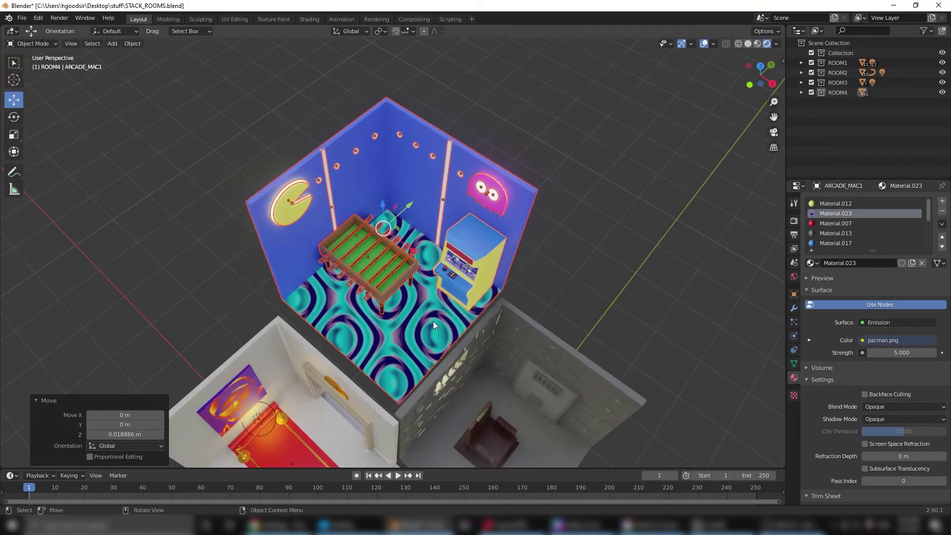
# Slide the ROOM3 collection's objects along X on the stack.
pyautogui.moveTo(434, 325)
pyautogui.mouseDown(button='middle')
pyautogui.moveTo(377, 297)
pyautogui.moveTo(434, 325)
pyautogui.mouseUp(button='middle')
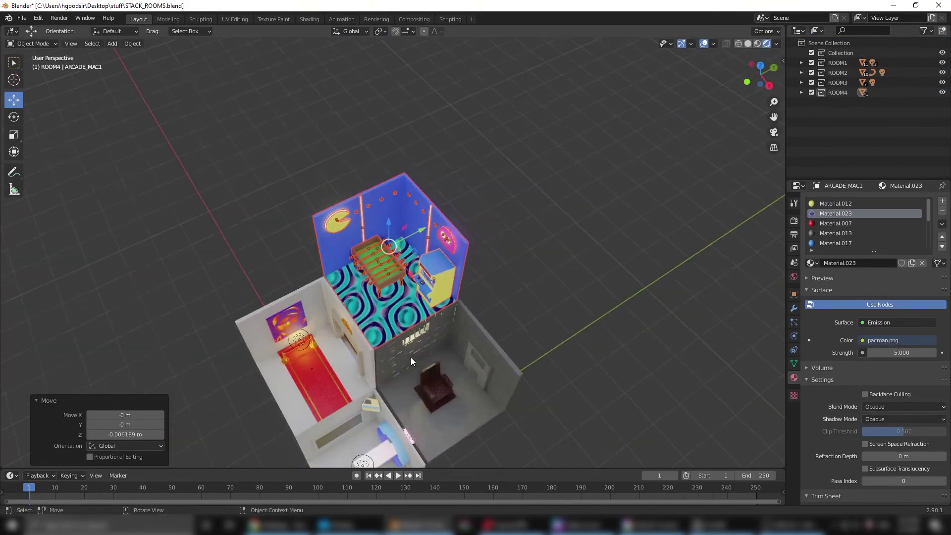
pyautogui.doubleClick(838, 82)
pyautogui.moveTo(434, 277); pyautogui.dragTo(431, 352, button='middle')
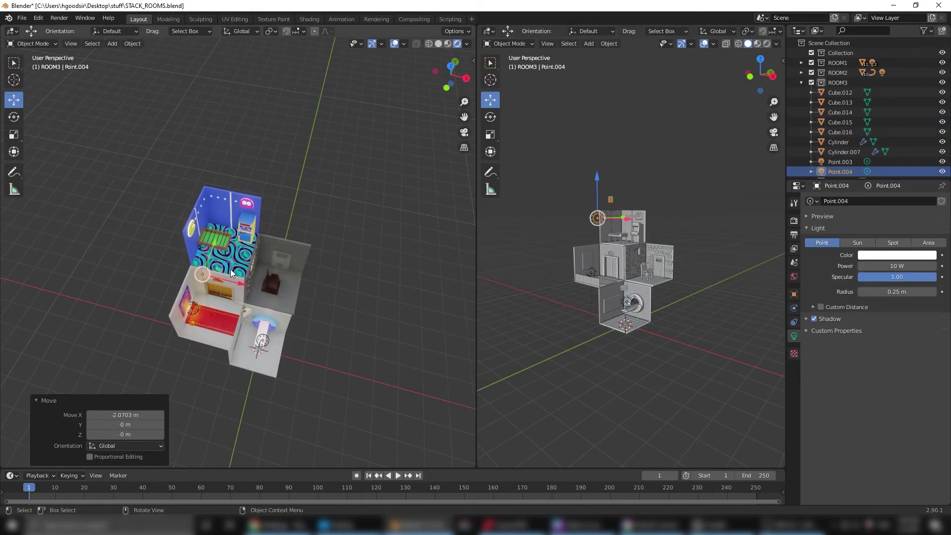
# Set the arcade point light to 80 W, add the camera, and save.
pyautogui.doubleClick(897, 266)
pyautogui.write('80')
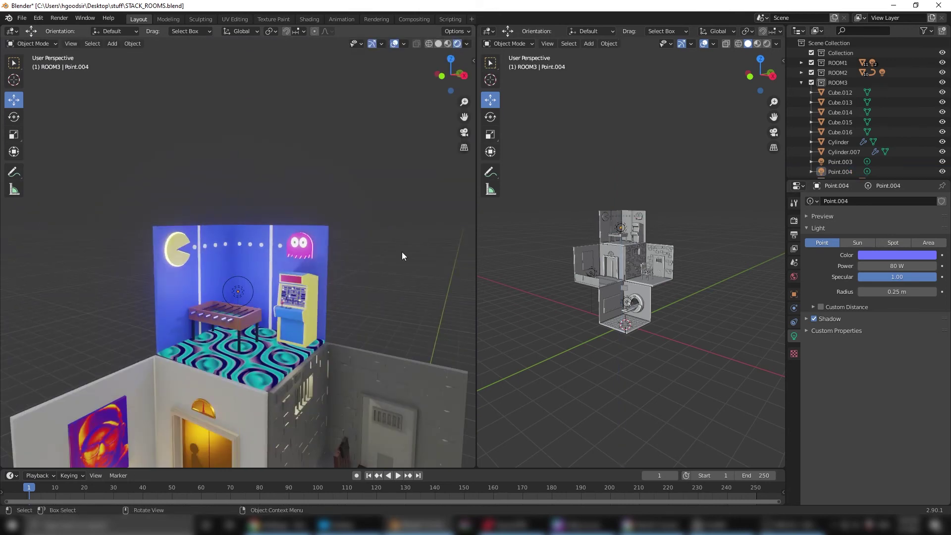
pyautogui.click(605, 202)
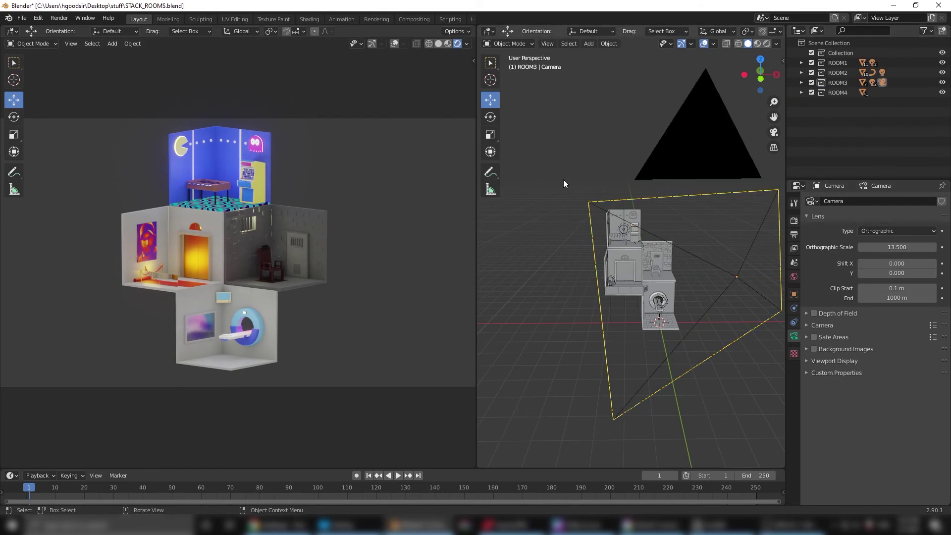
pyautogui.hotkey('ctrl', 's')
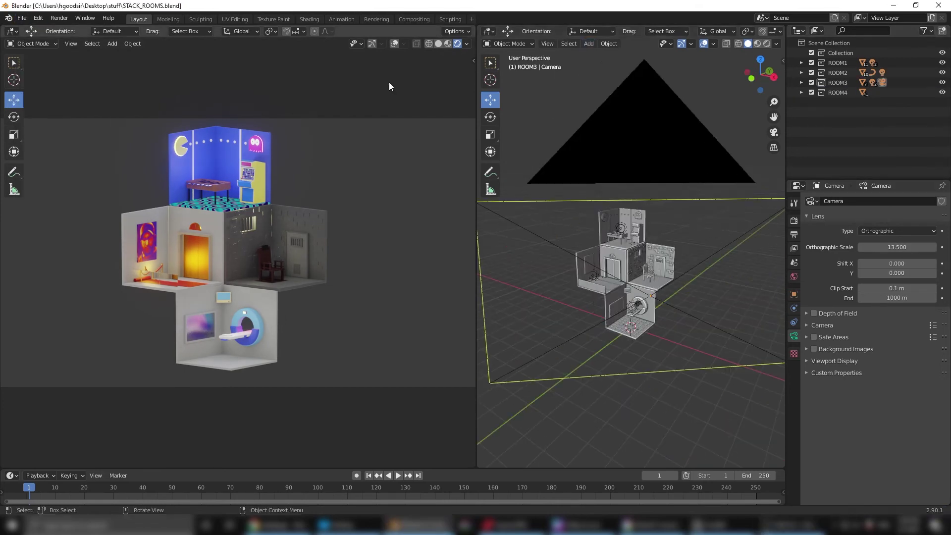
# Tilt the sun with R X and tint its colour deep red.
pyautogui.hotkey('shift', 'space')
pyautogui.press('r')
pyautogui.moveTo(637, 240)
pyautogui.mouseDown()
pyautogui.moveTo(650, 244)
pyautogui.moveTo(666, 300)
pyautogui.mouseUp()
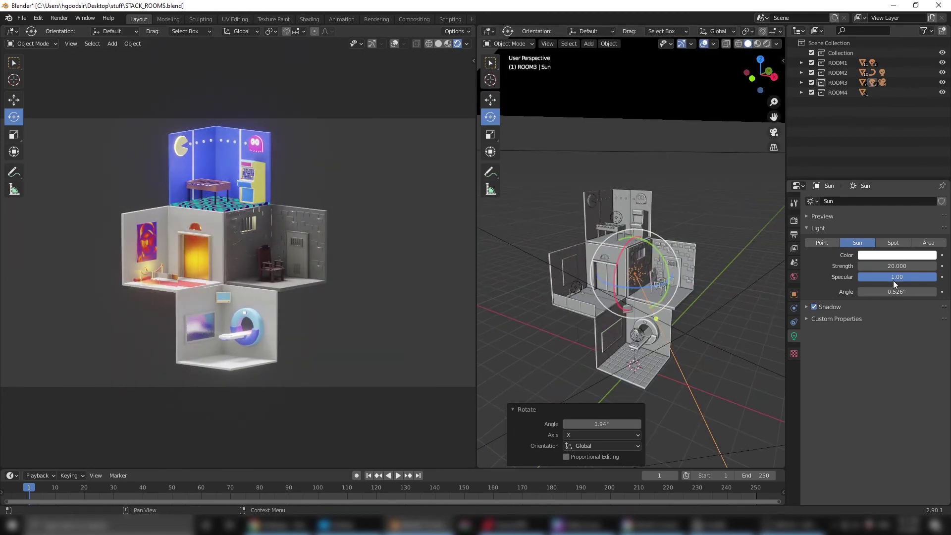
pyautogui.click(897, 254)
pyautogui.click(917, 152)
pyautogui.click(897, 254)
pyautogui.click(877, 192)
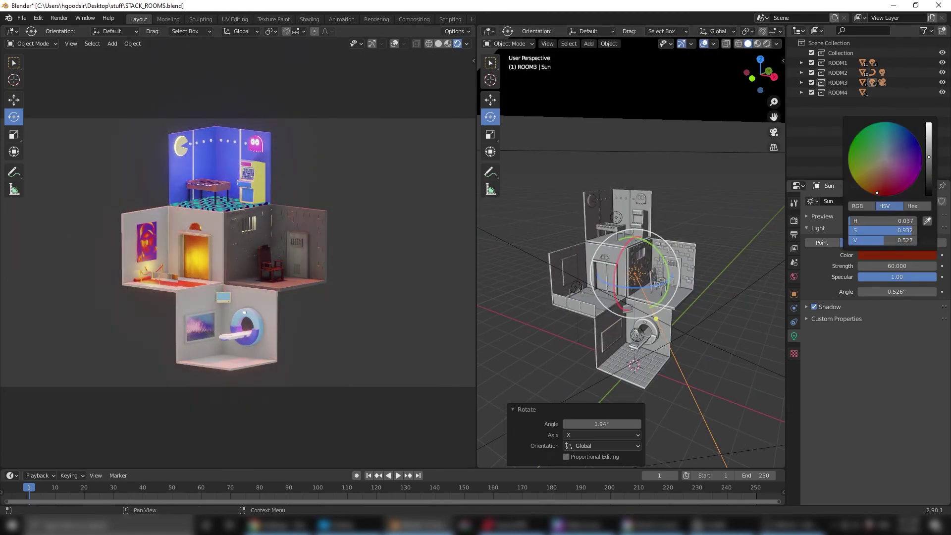
pyautogui.scroll(-2, 258, 241)
pyautogui.moveTo(570, 287); pyautogui.dragTo(645, 323, button='middle')
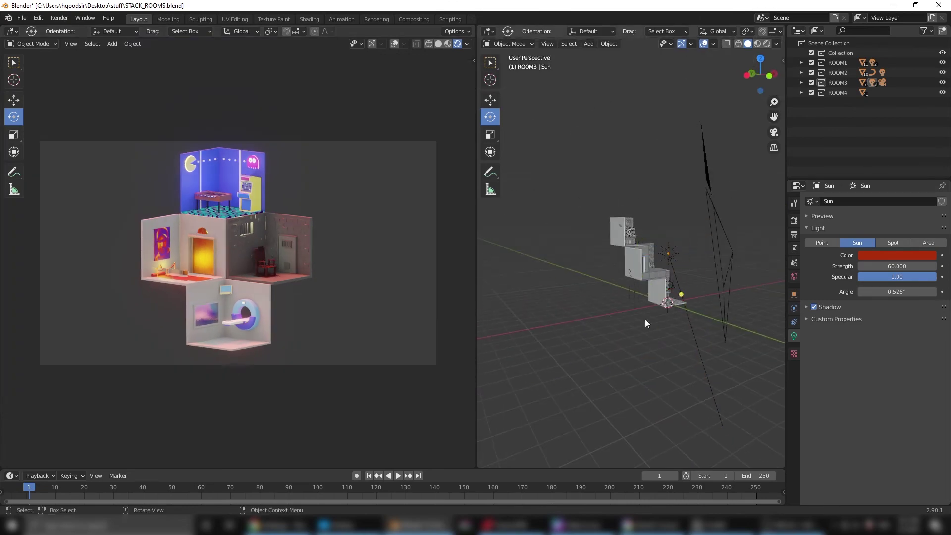
# Duplicate the room stack and offset the copies vertically and along Y.
pyautogui.click(490, 99)
pyautogui.moveTo(747, 418)
pyautogui.mouseDown(button='middle')
pyautogui.moveTo(615, 288)
pyautogui.moveTo(690, 257)
pyautogui.moveTo(692, 246)
pyautogui.moveTo(704, 277)
pyautogui.moveTo(595, 233)
pyautogui.moveTo(565, 237)
pyautogui.mouseUp(button='middle')
pyautogui.hotkey('shift', 'd')
pyautogui.rightClick(619, 309)
pyautogui.press('g')
pyautogui.press('z')
pyautogui.click(662, 280)
pyautogui.press('g')
pyautogui.press('y')
pyautogui.click(692, 246)
# Add further room copies offset along Y and Z to extend the wall.
pyautogui.hotkey('shift', 'd')
pyautogui.press('y')
pyautogui.click(710, 291)
pyautogui.hotkey('shift', 'd')
pyautogui.rightClick(577, 229)
pyautogui.hotkey('shift', 'd')
pyautogui.press('z')
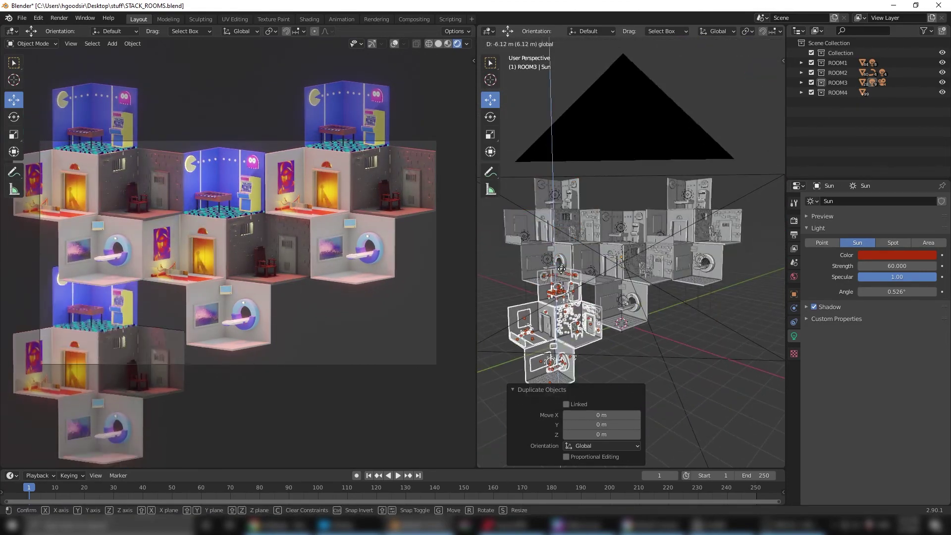
pyautogui.press('y')
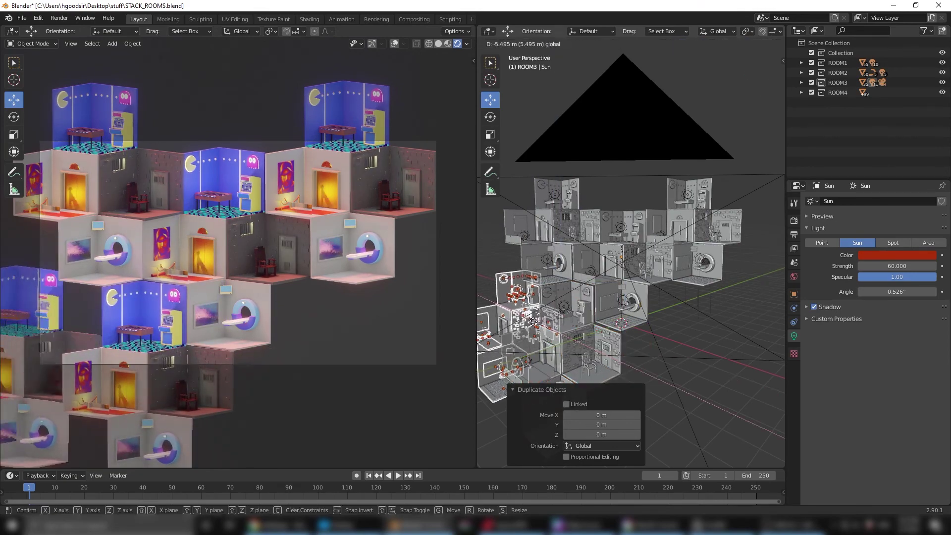
pyautogui.click(533, 321)
pyautogui.press('g')
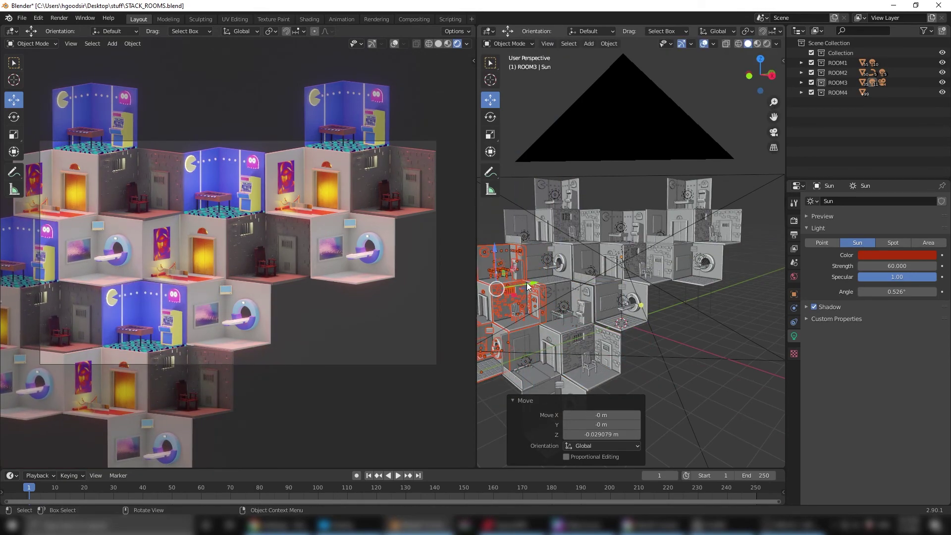
pyautogui.moveTo(586, 278); pyautogui.dragTo(532, 319, button='middle')
# Duplicate more rooms and offset them in X and height to fill gaps.
pyautogui.hotkey('shift', 'd')
pyautogui.rightClick(532, 320)
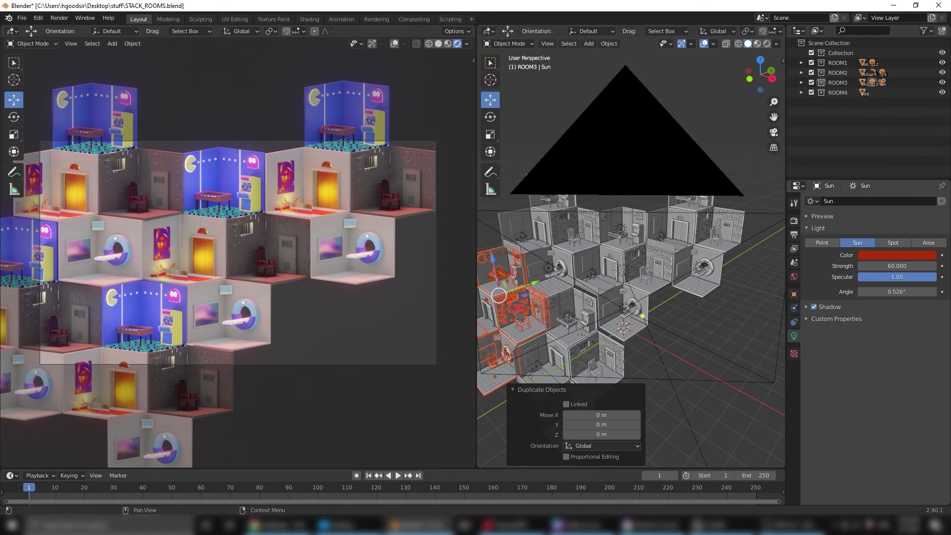
pyautogui.moveTo(581, 276); pyautogui.dragTo(728, 340, button='middle')
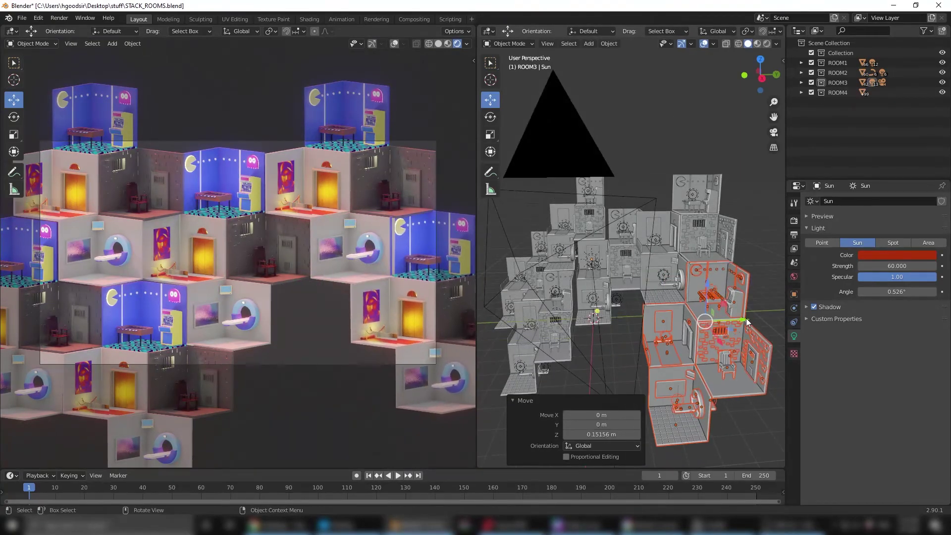
pyautogui.press('g')
pyautogui.click(688, 311)
pyautogui.moveTo(688, 311)
pyautogui.mouseDown(button='middle')
pyautogui.moveTo(692, 292)
pyautogui.moveTo(690, 332)
pyautogui.mouseUp(button='middle')
pyautogui.press('g')
pyautogui.click(692, 293)
pyautogui.press('g')
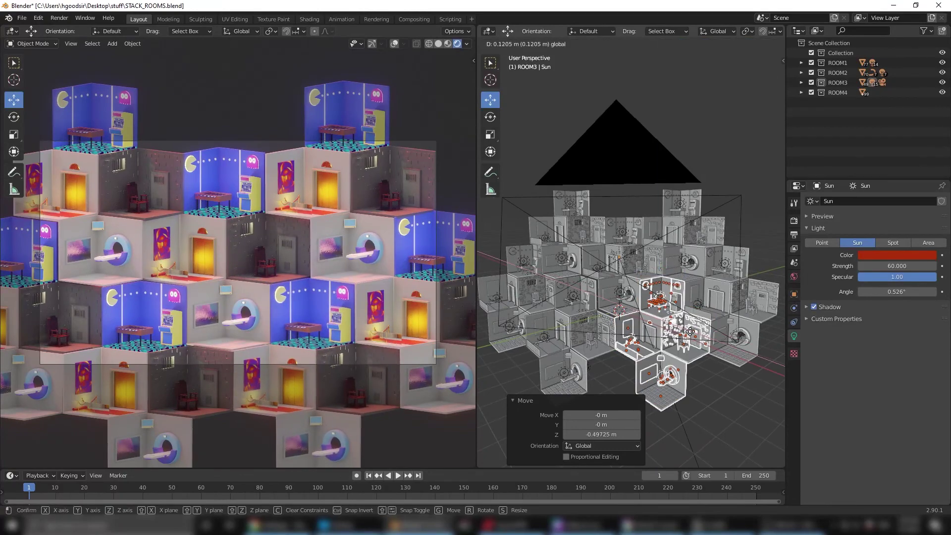
# Shift the top room along Y and Z, and widen the camera pane.
pyautogui.press('g')
pyautogui.press('y')
pyautogui.click(647, 213)
pyautogui.moveTo(647, 213); pyautogui.dragTo(661, 186, button='middle')
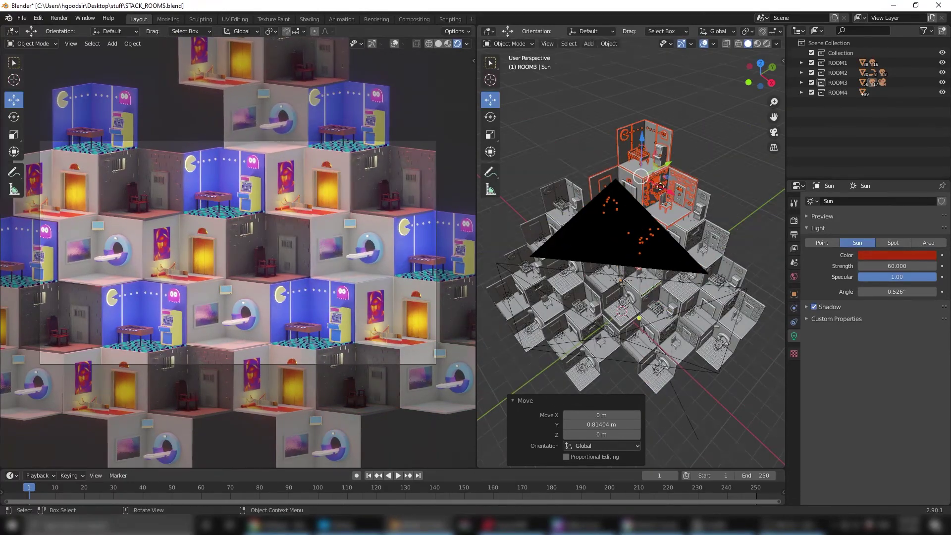
pyautogui.press('z')
pyautogui.click(672, 164)
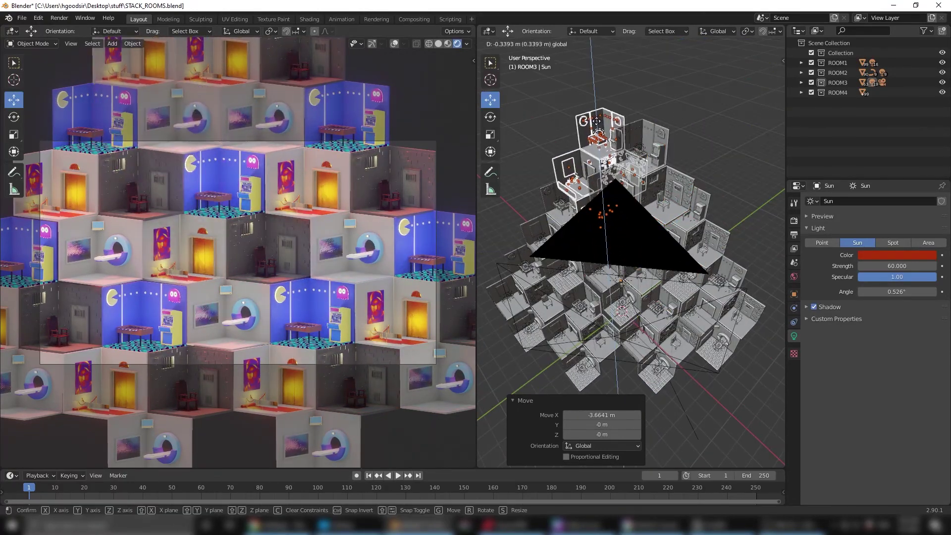
pyautogui.moveTo(478, 242); pyautogui.dragTo(584, 242)
pyautogui.moveTo(644, 238); pyautogui.dragTo(694, 232, button='middle')
pyautogui.scroll(-3, 694, 238)
# Re-angle the sun around X to relight the tiled wall.
pyautogui.hotkey('shift', 'space')
pyautogui.press('r')
pyautogui.moveTo(683, 233); pyautogui.dragTo(757, 233)
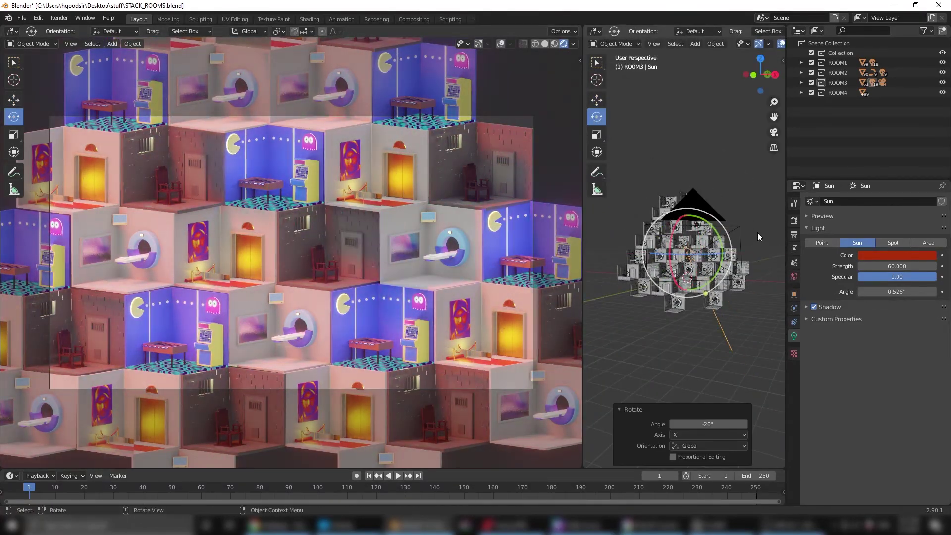
# Tint the sun salmon and set the shadow cascade size to 4096 px.
pyautogui.click(897, 255)
pyautogui.moveTo(887, 149); pyautogui.dragTo(882, 172)
pyautogui.click(794, 220)
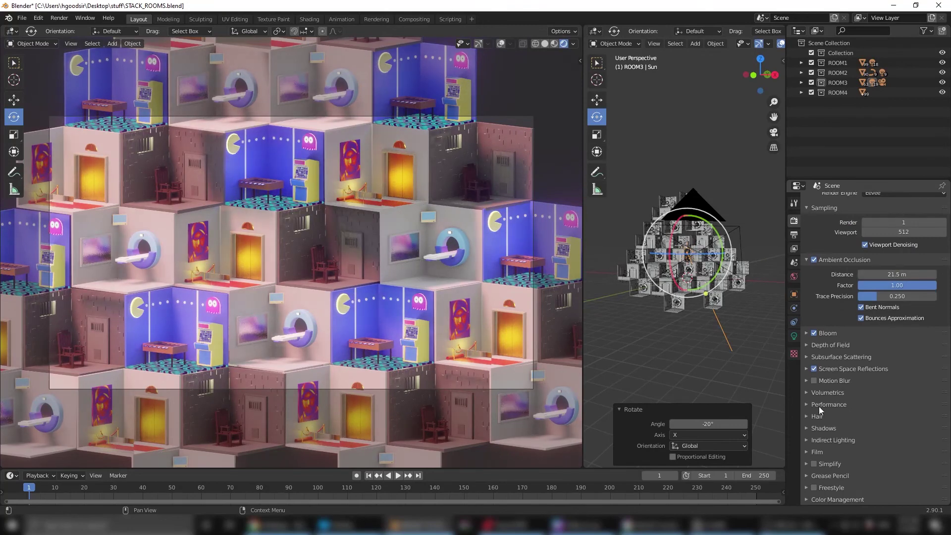
pyautogui.click(822, 368)
pyautogui.click(897, 394)
pyautogui.click(862, 471)
# Set the shadow cube size to 2048 px and bake the indirect lighting.
pyautogui.click(897, 384)
pyautogui.click(863, 461)
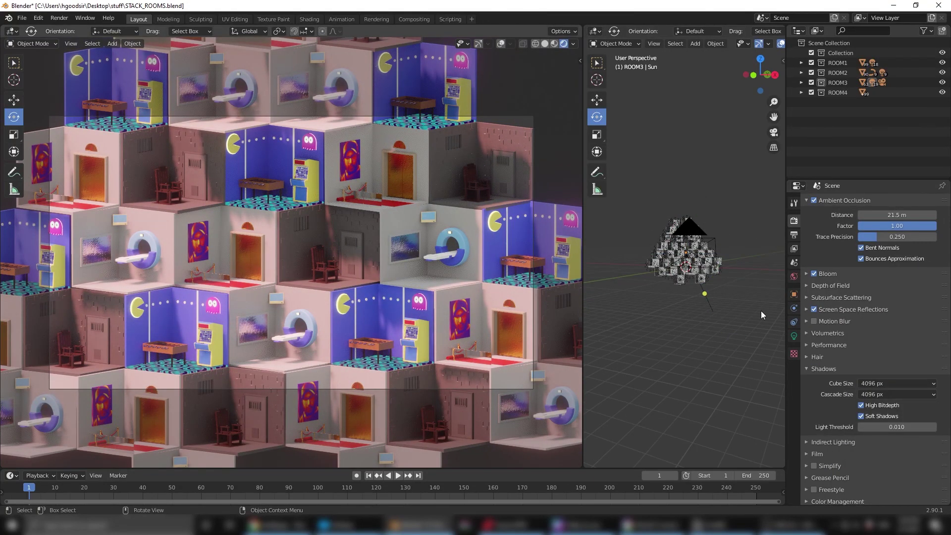
pyautogui.click(898, 383)
pyautogui.click(862, 452)
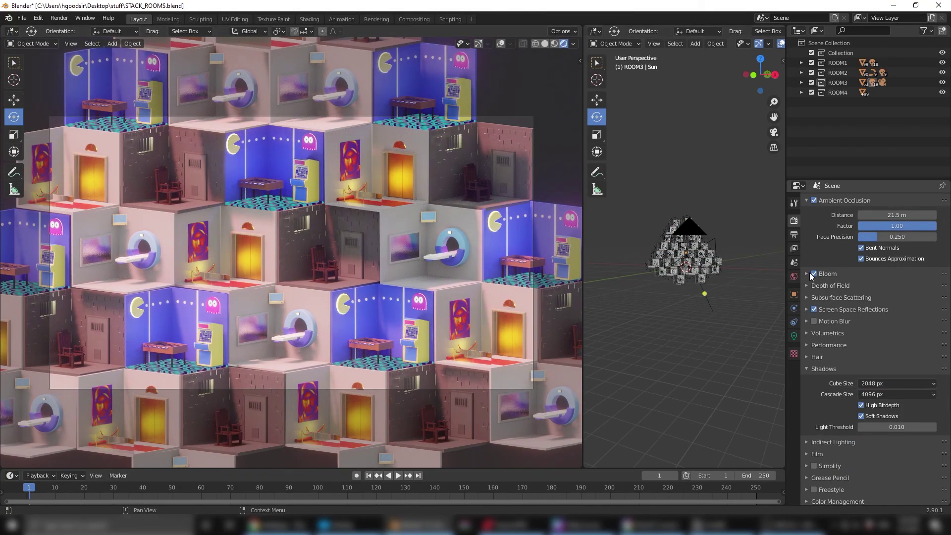
pyautogui.click(823, 455)
# Render the final image of the tiled room wall with F12.
pyautogui.scroll(-5, 843, 441)
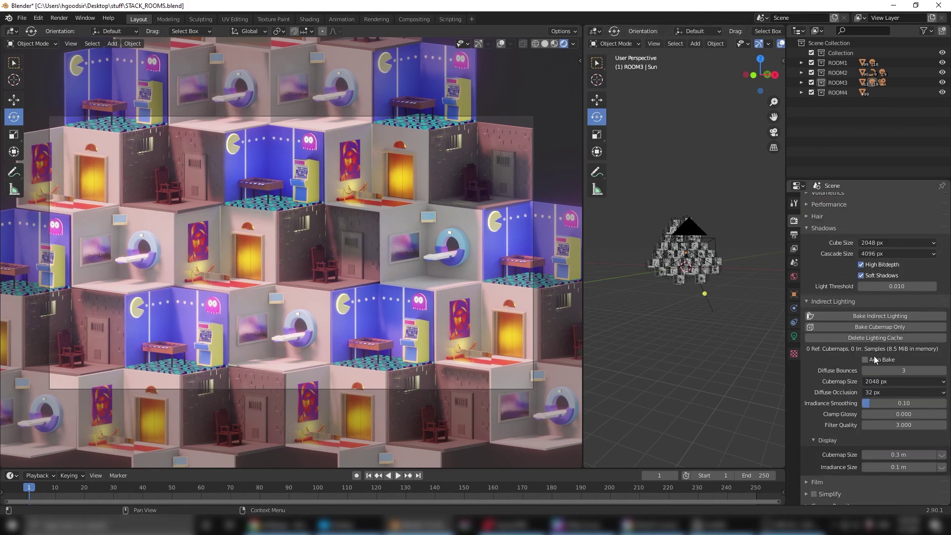
pyautogui.scroll(5, 844, 326)
pyautogui.scroll(5, 843, 326)
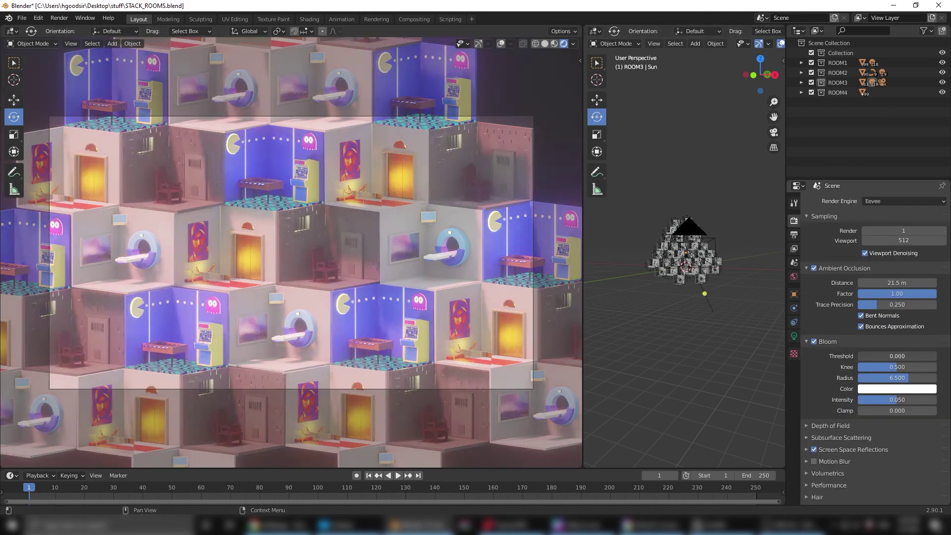
pyautogui.click(92, 43)
pyautogui.press('F12')
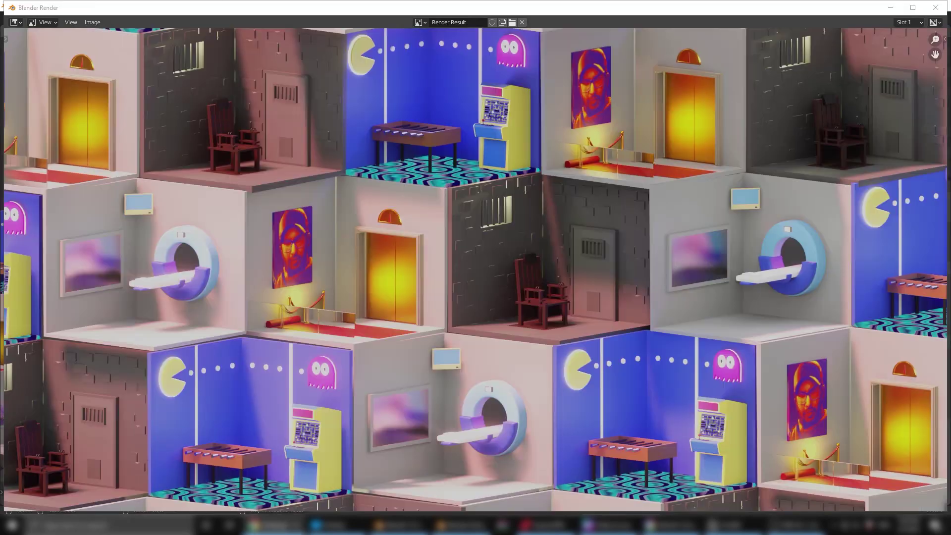
# Save the finished Eevee render of the room wall as an image file.
pyautogui.hotkey('shift', 'alt', 's')
pyautogui.click(638, 418)
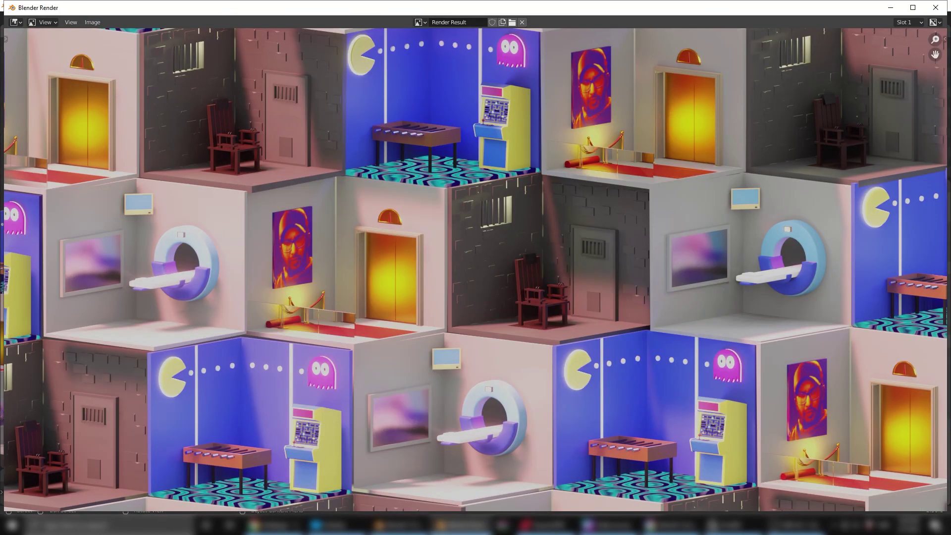